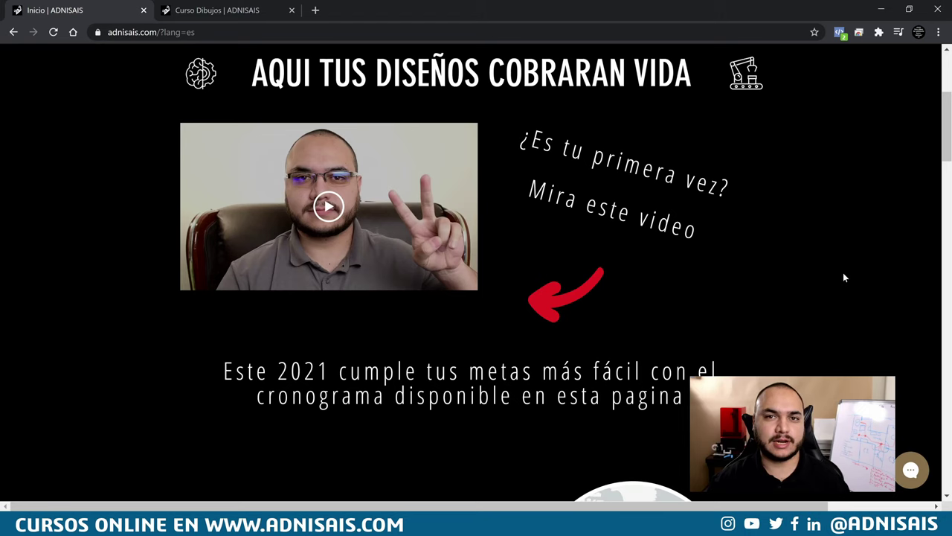
# Scroll the ADNISAIS home page, then go to the Curso Dibujos tab and scroll to its lesson thumbnails.
pyautogui.scroll(-3, 822, 282)
pyautogui.scroll(-1, 822, 280)
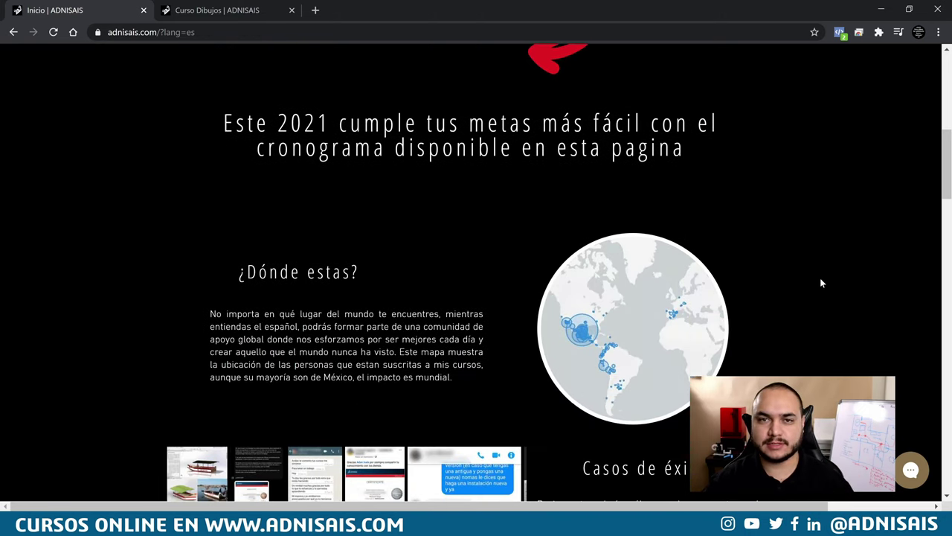
pyautogui.scroll(-1, 819, 289)
pyautogui.scroll(-1, 816, 287)
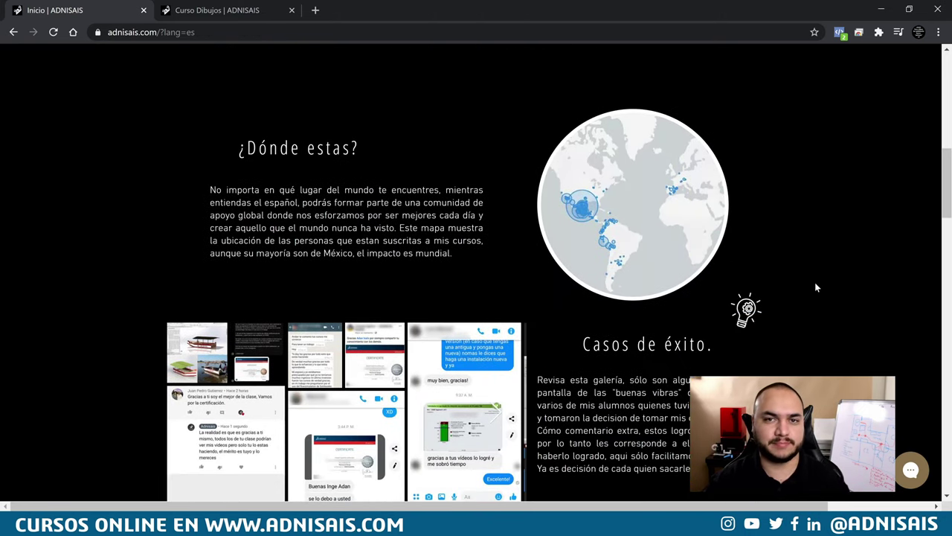
pyautogui.scroll(-1, 816, 287)
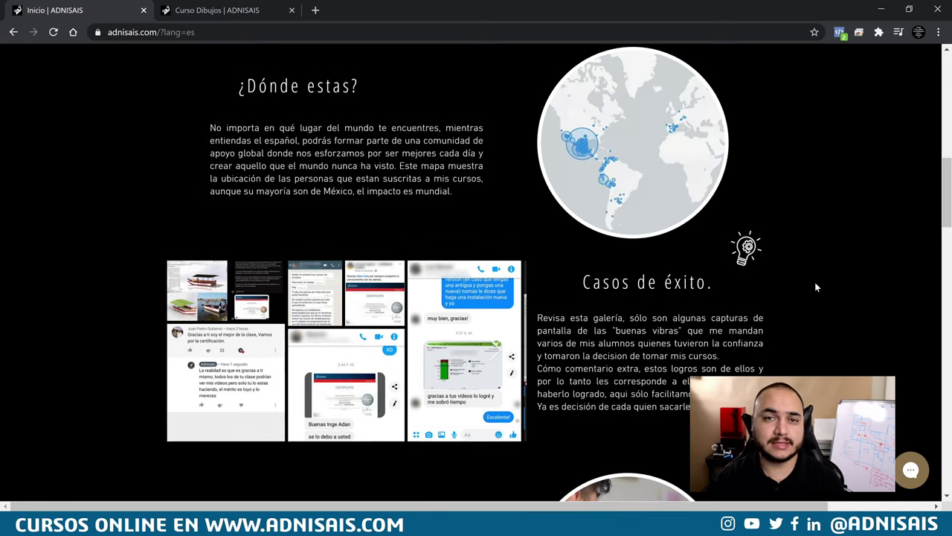
pyautogui.hotkey('ctrl', 'Tab')
pyautogui.scroll(-1, 816, 286)
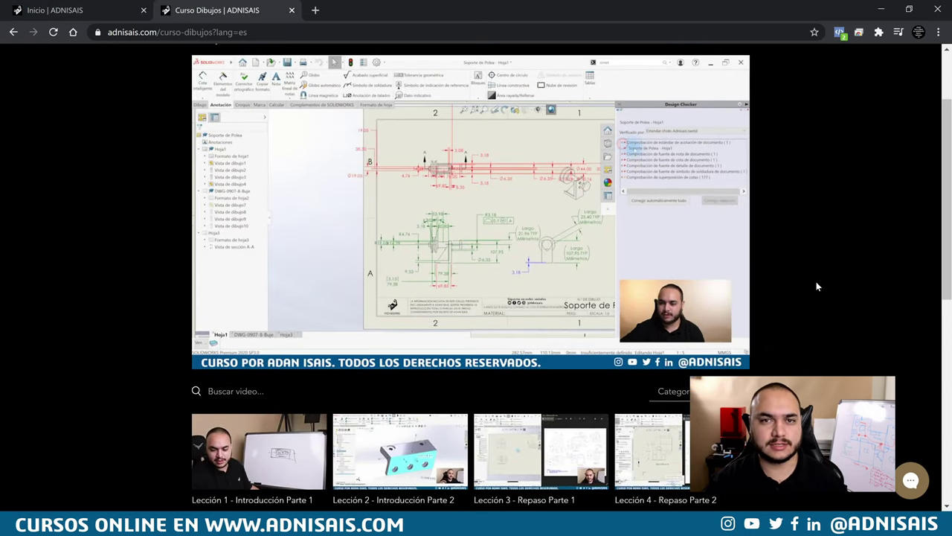
pyautogui.scroll(-1, 816, 286)
pyautogui.scroll(-1, 816, 287)
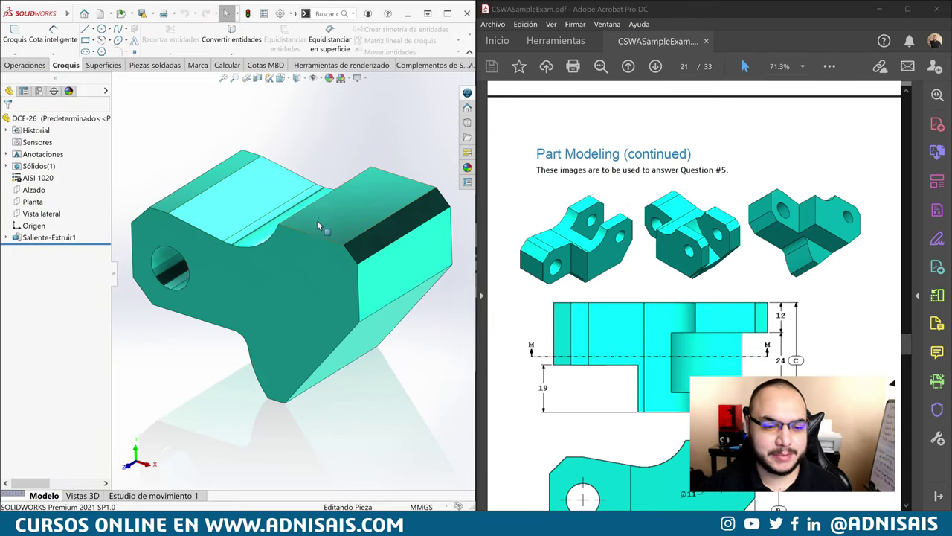
# Orbit the bracket part so more of its front face is visible.
pyautogui.moveTo(325, 227)
pyautogui.mouseDown(button='middle')
pyautogui.moveTo(337, 227)
pyautogui.moveTo(294, 269)
pyautogui.mouseUp(button='middle')
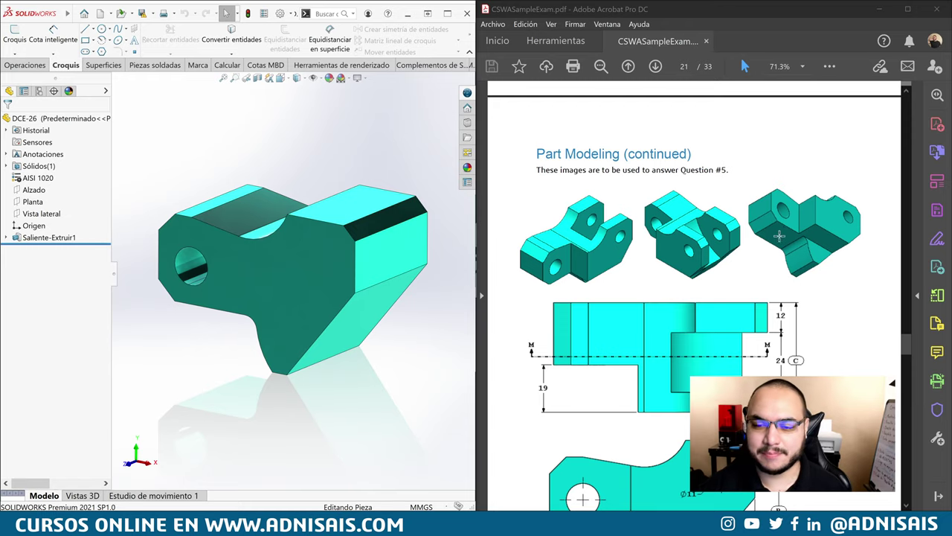
pyautogui.scroll(-2, 779, 236)
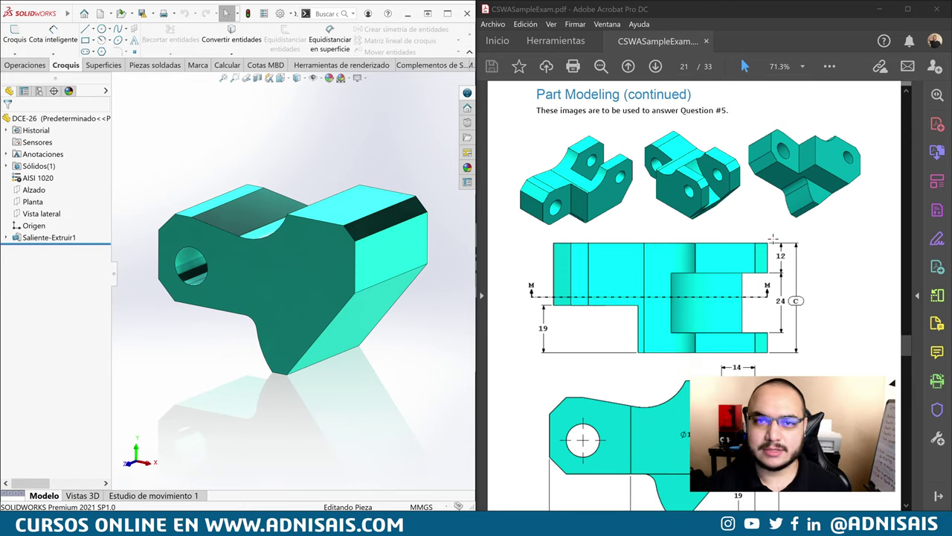
pyautogui.scroll(-1, 771, 235)
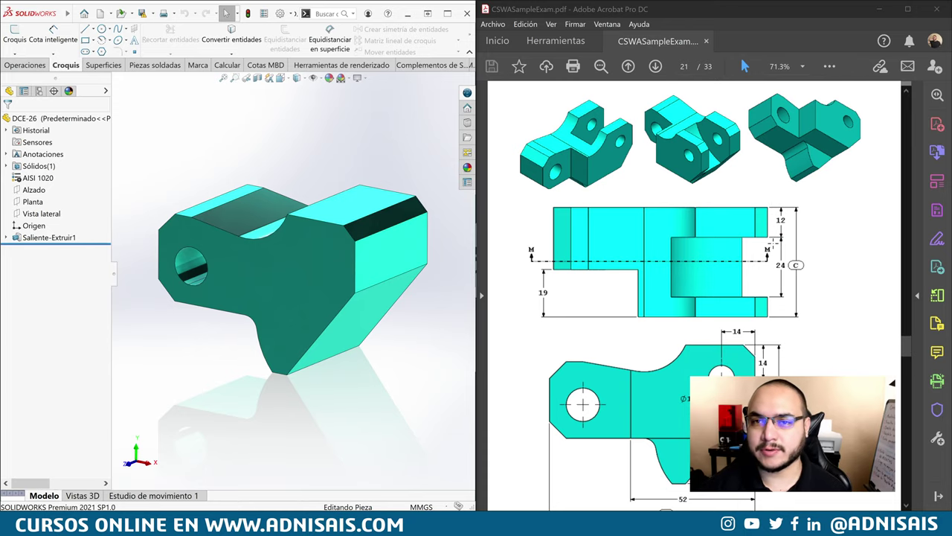
pyautogui.scroll(-1, 773, 242)
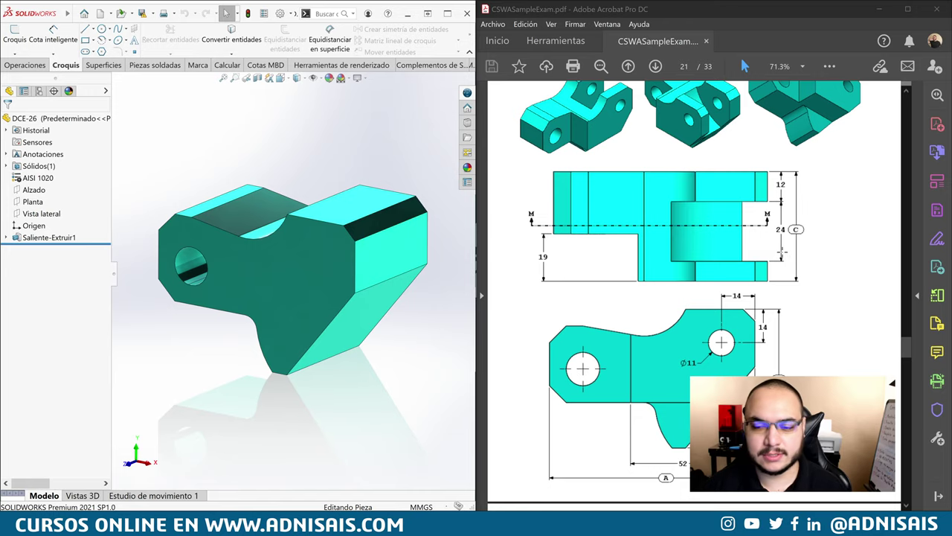
pyautogui.scroll(1, 801, 241)
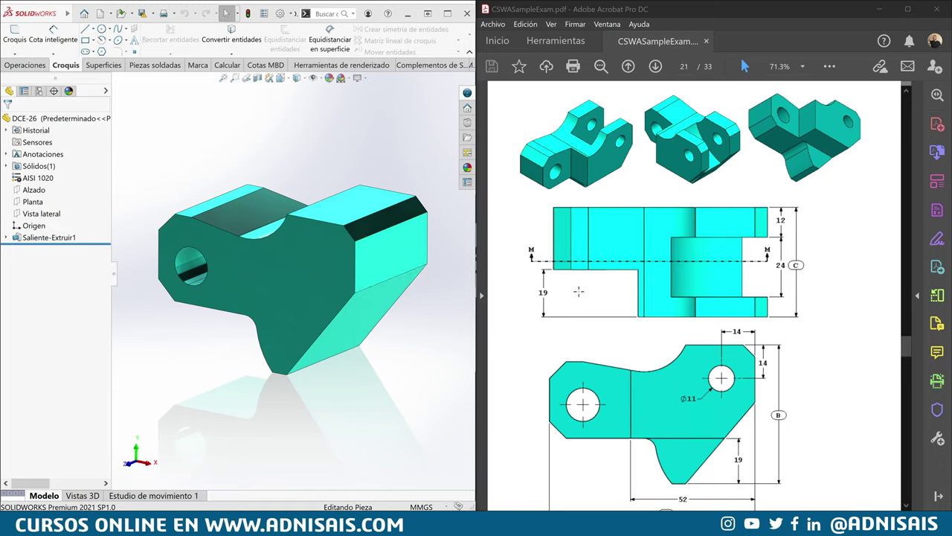
pyautogui.scroll(-1, 683, 348)
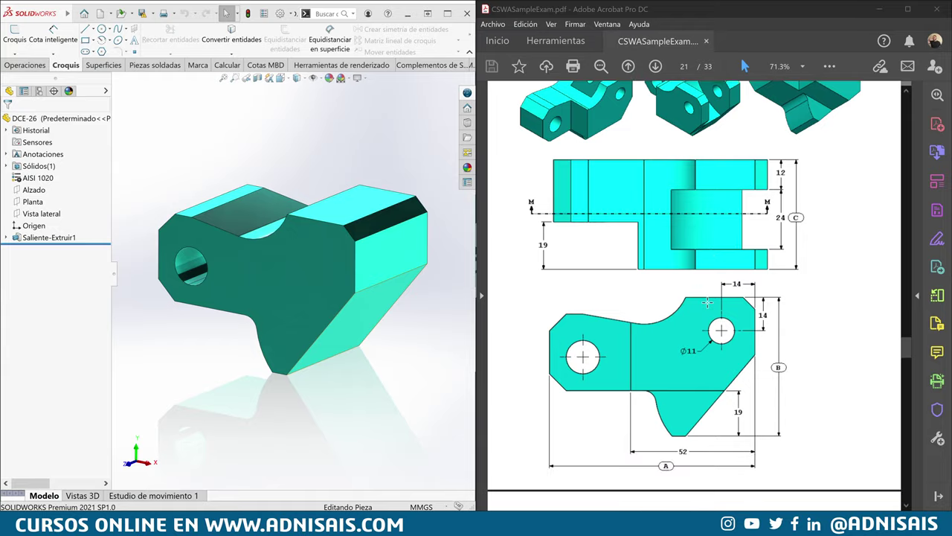
pyautogui.scroll(-1, 673, 380)
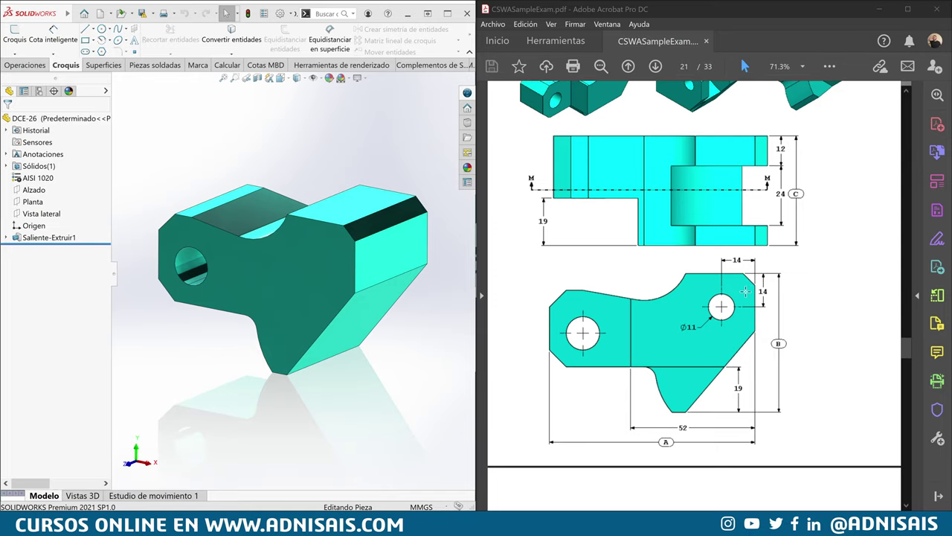
pyautogui.scroll(-1, 770, 296)
pyautogui.scroll(-2, 771, 297)
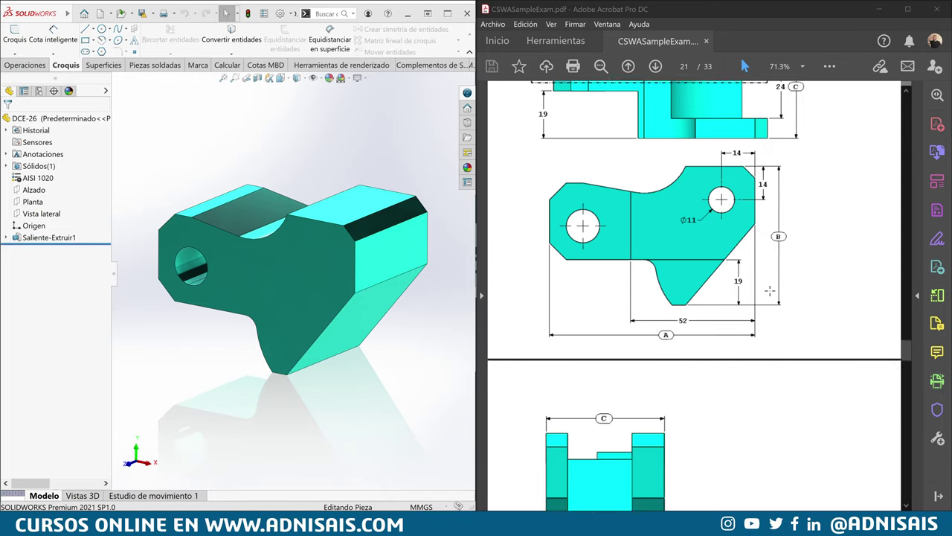
pyautogui.scroll(-2, 771, 296)
pyautogui.scroll(-3, 770, 295)
pyautogui.scroll(-2, 773, 302)
pyautogui.scroll(-3, 743, 316)
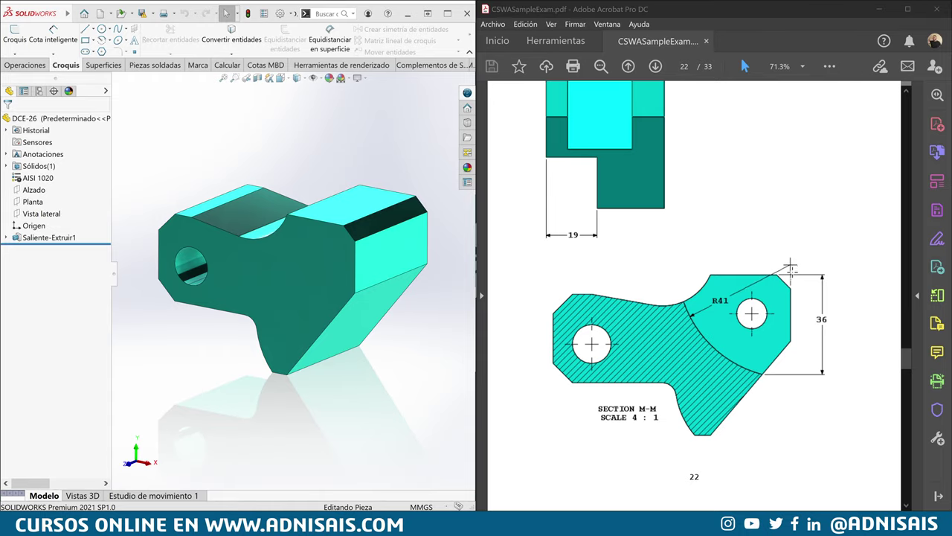
pyautogui.scroll(1, 799, 317)
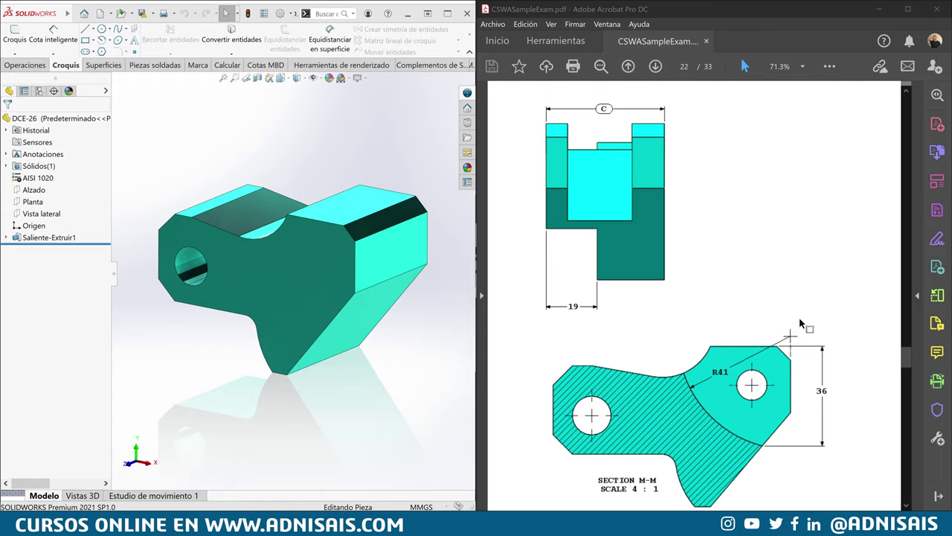
pyautogui.scroll(2, 799, 321)
pyautogui.scroll(2, 792, 328)
pyautogui.scroll(2, 781, 333)
pyautogui.scroll(1, 777, 333)
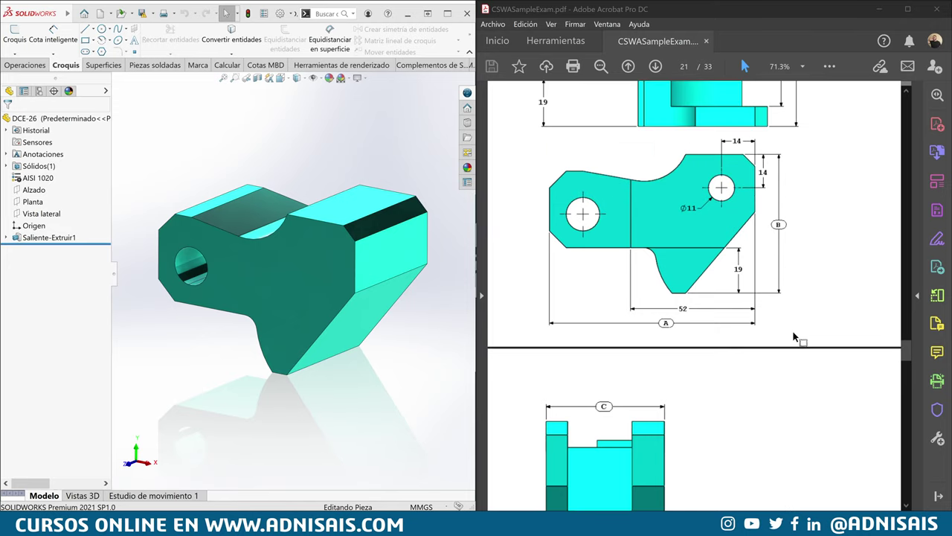
pyautogui.scroll(1, 795, 335)
pyautogui.scroll(1, 766, 320)
pyautogui.scroll(1, 765, 316)
pyautogui.scroll(1, 765, 315)
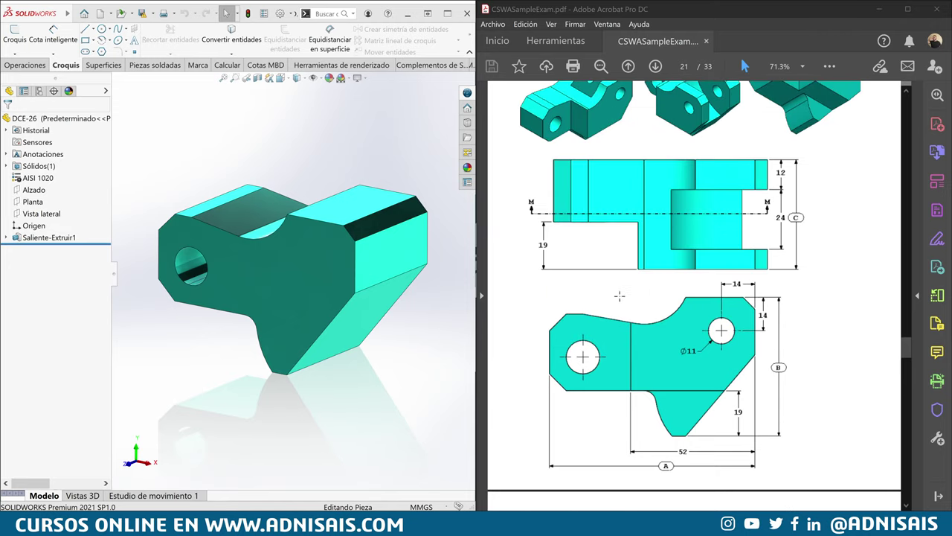
pyautogui.scroll(-1, 606, 350)
pyautogui.scroll(-1, 587, 313)
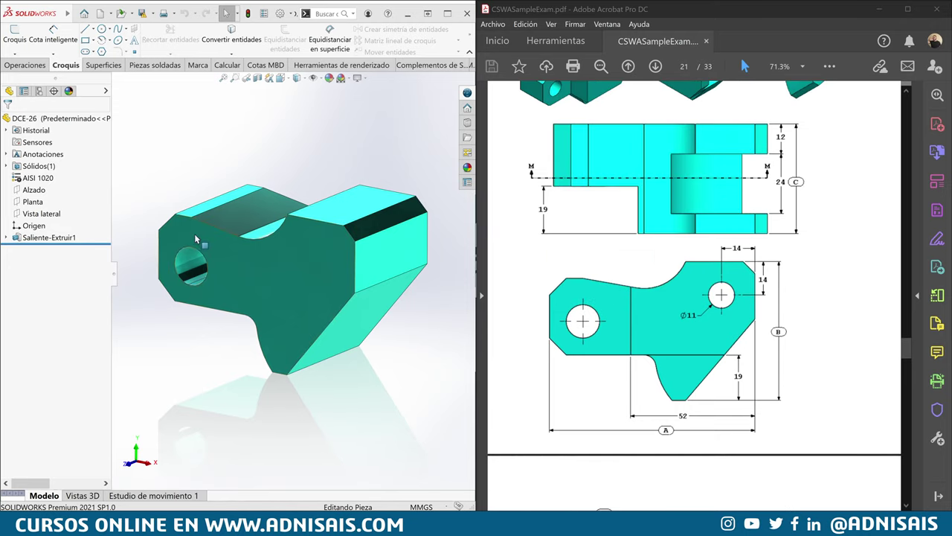
# Start a sketch on the bracket's front face, viewed normal, and draw a corner rectangle over the hole end.
pyautogui.click(223, 237)
pyautogui.click(228, 223)
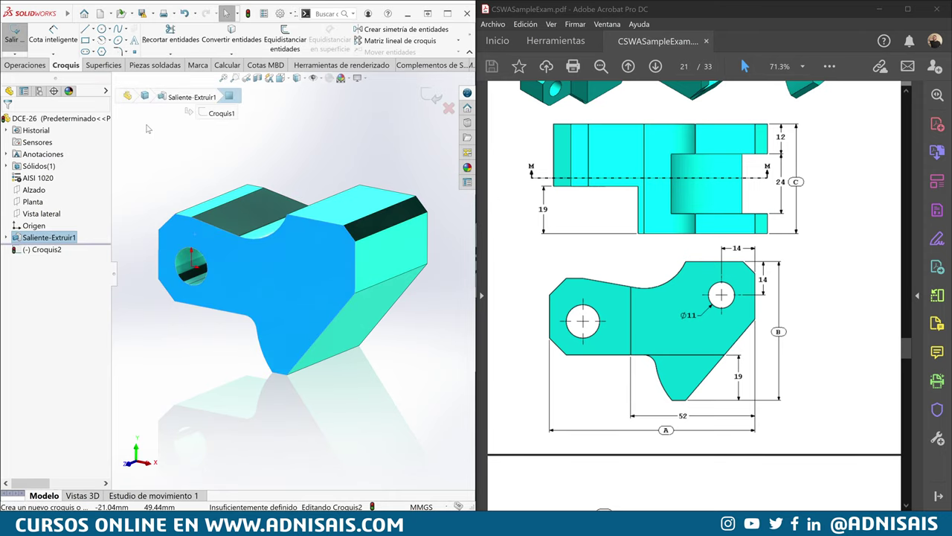
pyautogui.hotkey('ctrl', '8')
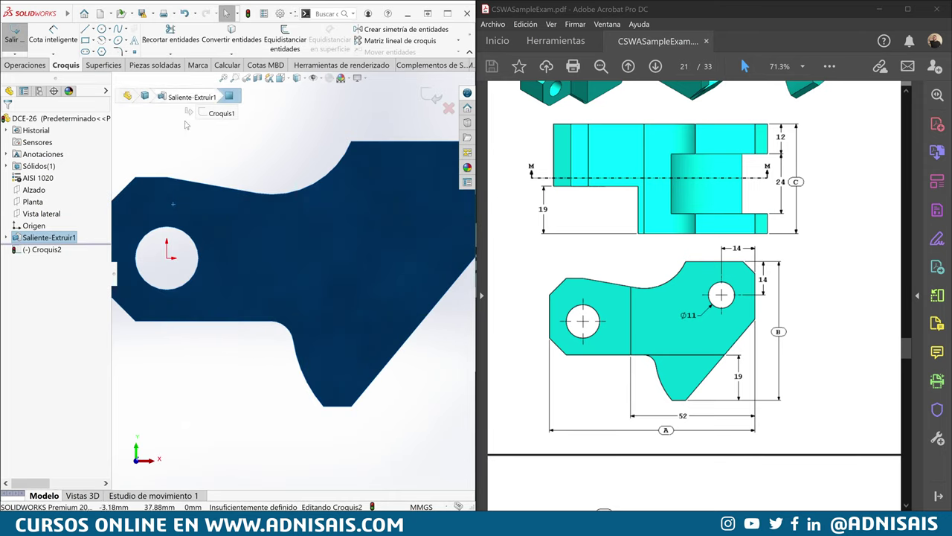
pyautogui.press('f')
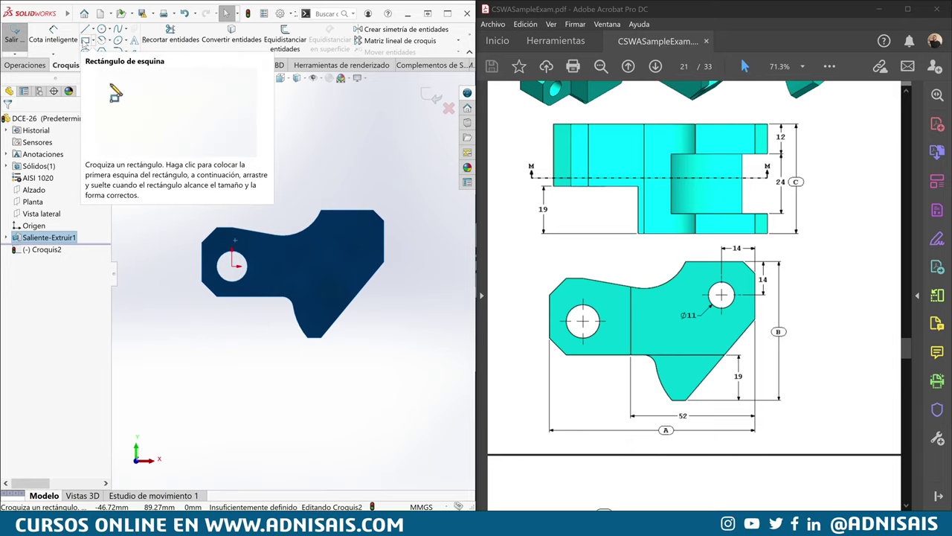
pyautogui.click(86, 40)
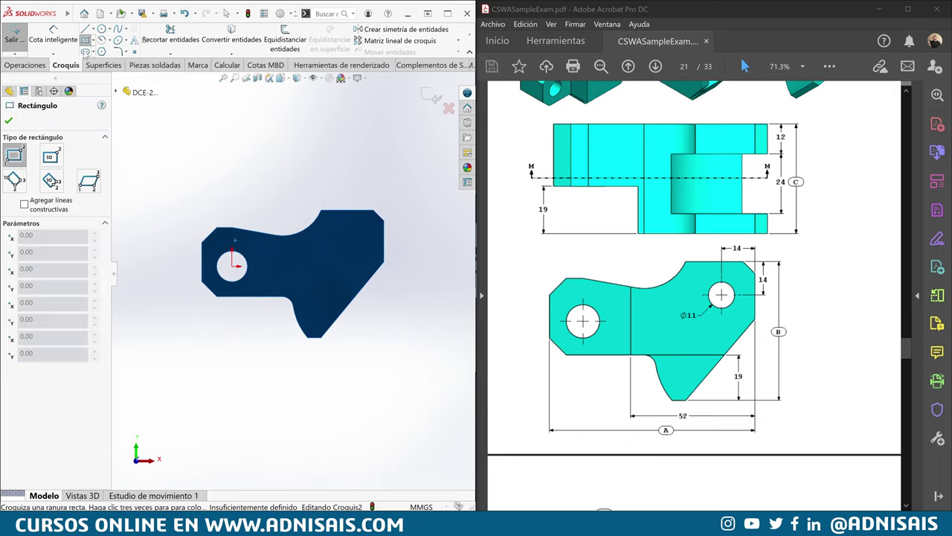
pyautogui.click(266, 296)
pyautogui.click(197, 191)
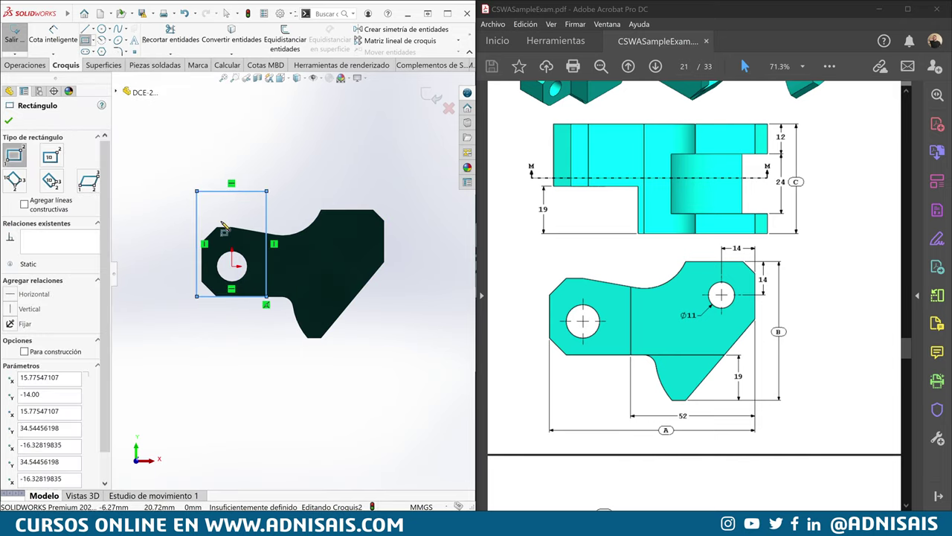
pyautogui.press('Escape')
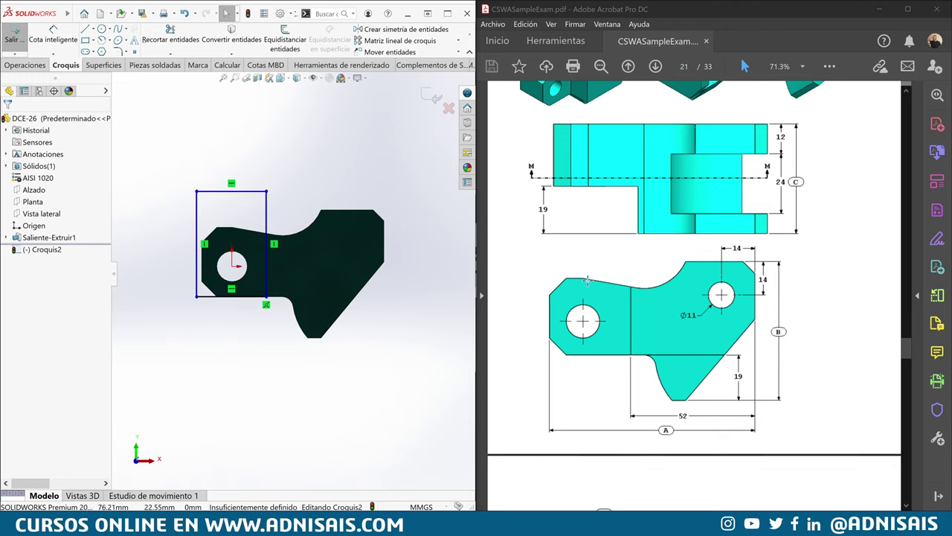
# Pin the rectangle's top-left corner at the intersection of two part edges.
pyautogui.click(197, 192)
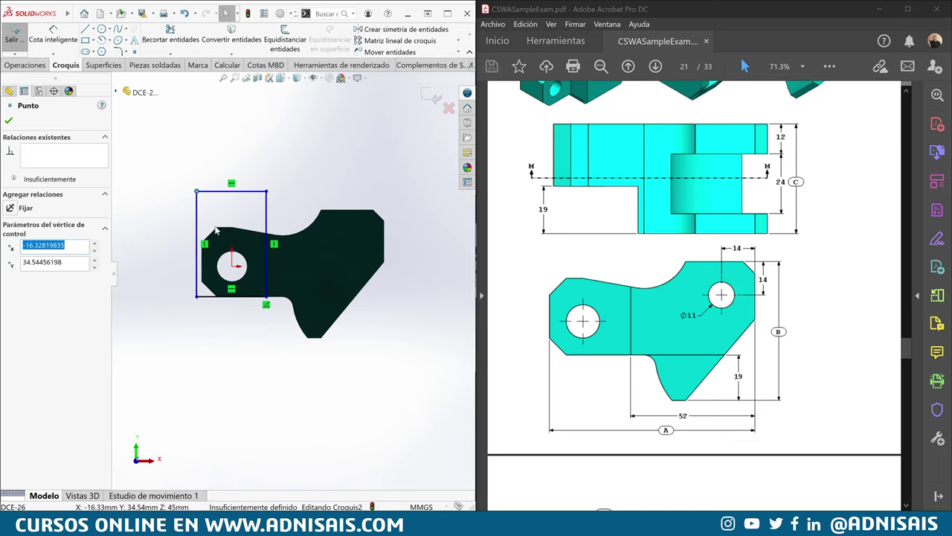
pyautogui.keyDown('ctrl'); pyautogui.click(220, 229); pyautogui.keyUp('ctrl')
pyautogui.keyDown('ctrl'); pyautogui.click(217, 225); pyautogui.keyUp('ctrl')
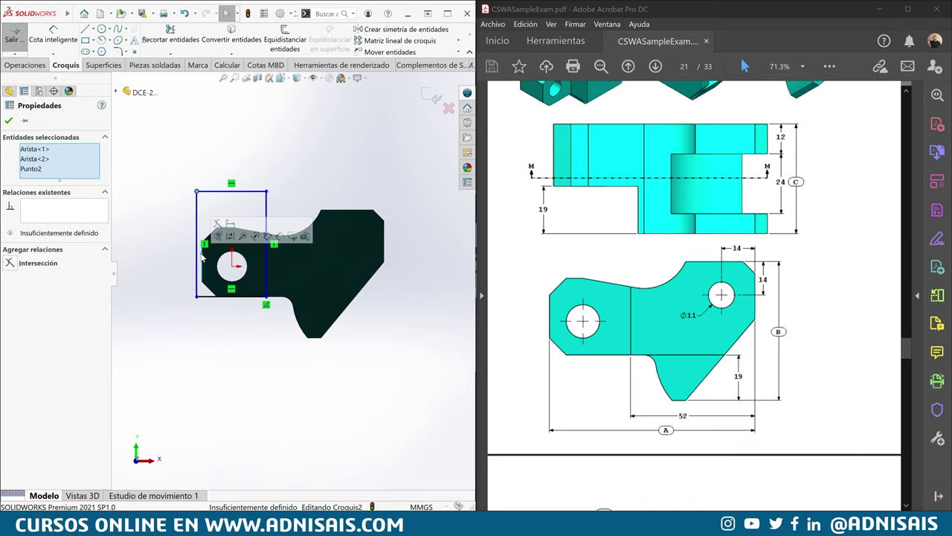
pyautogui.click(217, 225)
pyautogui.press('Escape')
# Nudge the rectangle's right side into position and apply a lighter viewport scene.
pyautogui.scroll(-2, 212, 238)
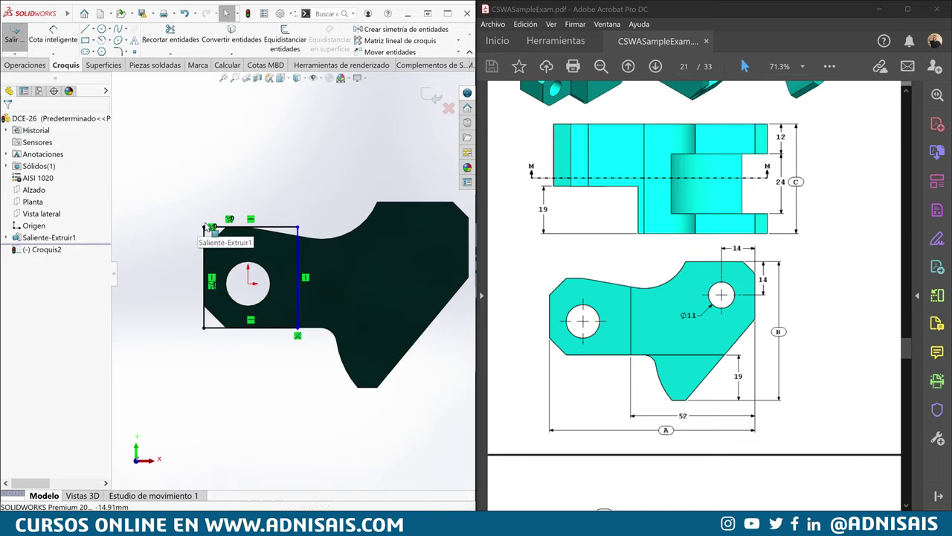
pyautogui.scroll(-1, 294, 273)
pyautogui.moveTo(297, 274); pyautogui.dragTo(309, 274)
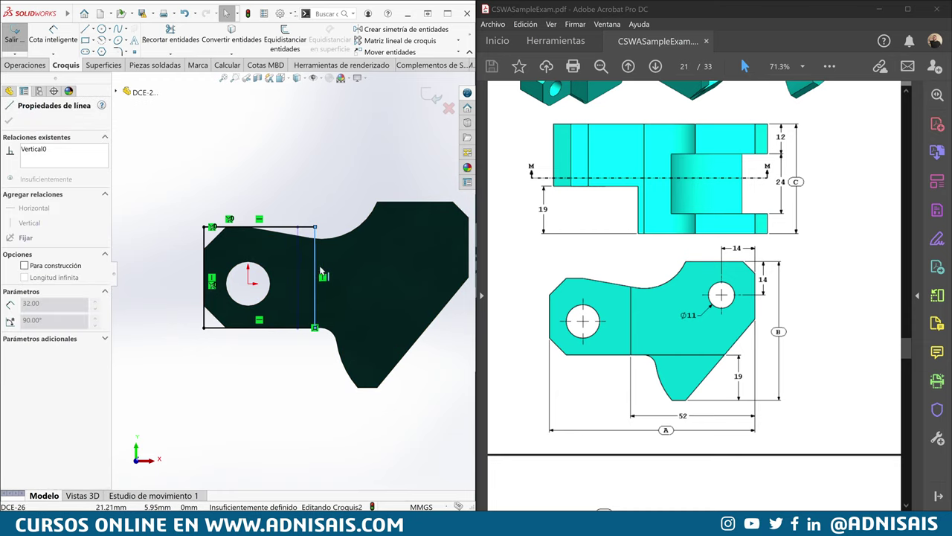
pyautogui.click(348, 81)
pyautogui.click(372, 104)
pyautogui.click(323, 366)
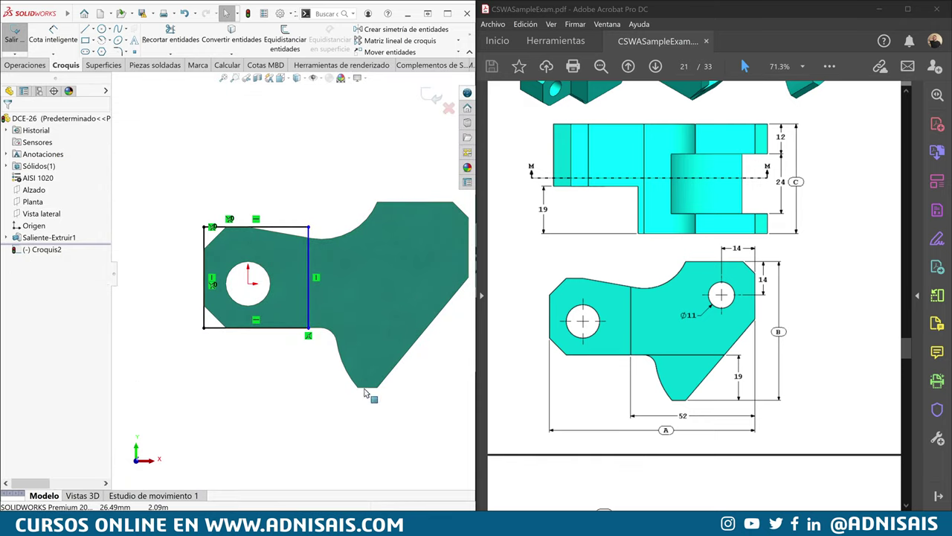
pyautogui.moveTo(308, 298); pyautogui.dragTo(300, 301)
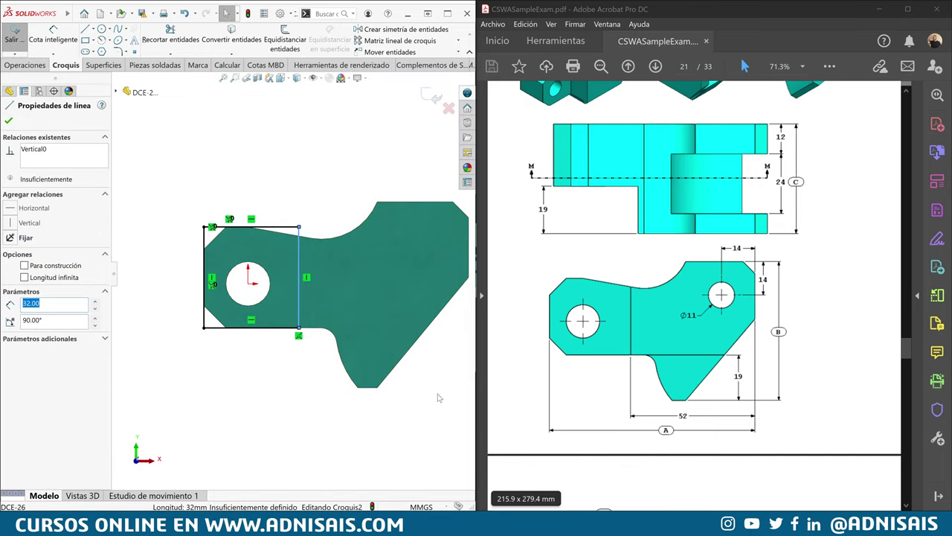
# Dimension the rectangle's right side 52 mm from the bracket's right corner.
pyautogui.click(52, 38)
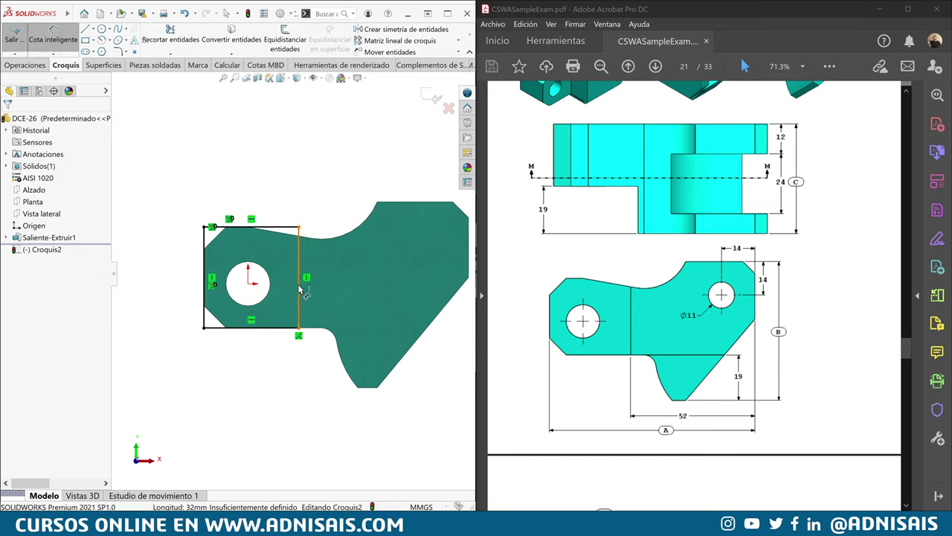
pyautogui.click(298, 282)
pyautogui.click(468, 279)
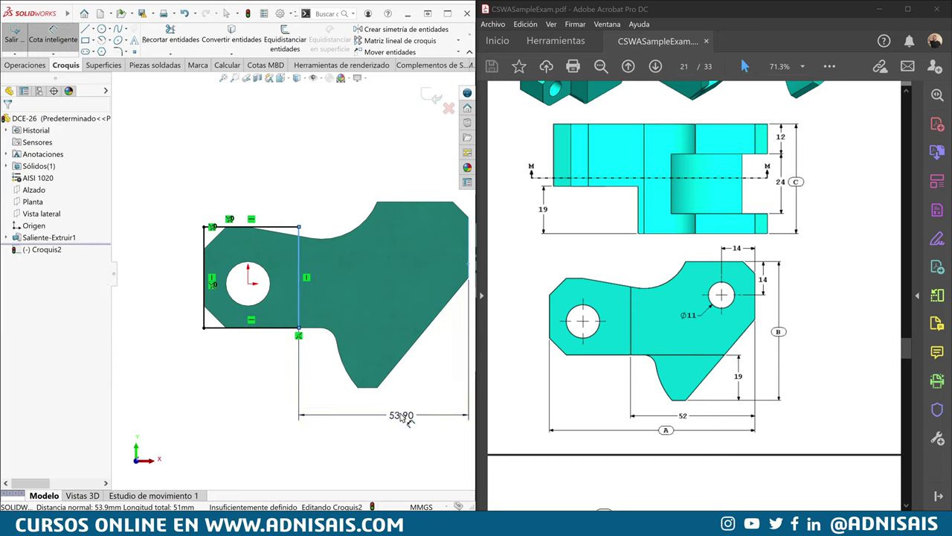
pyautogui.click(453, 417)
pyautogui.write('52')
pyautogui.press('Return')
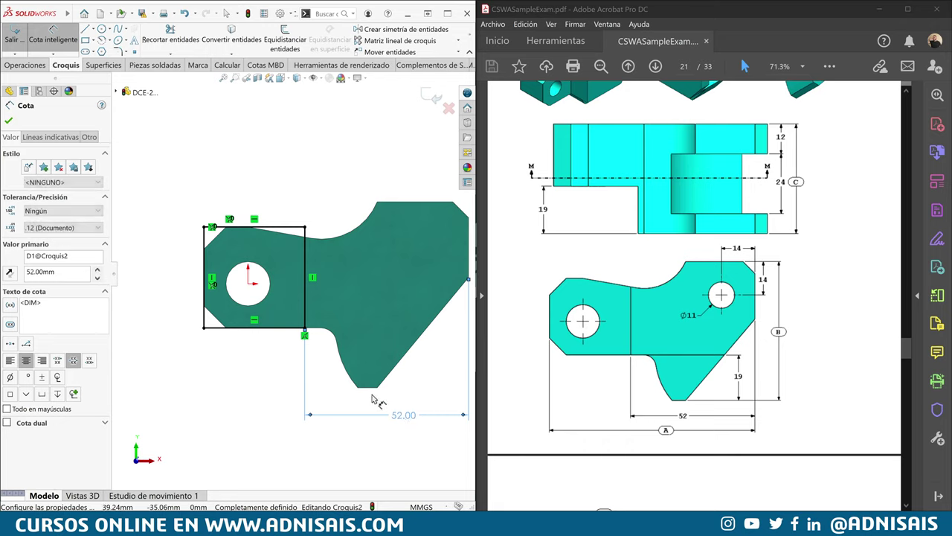
pyautogui.press('Escape')
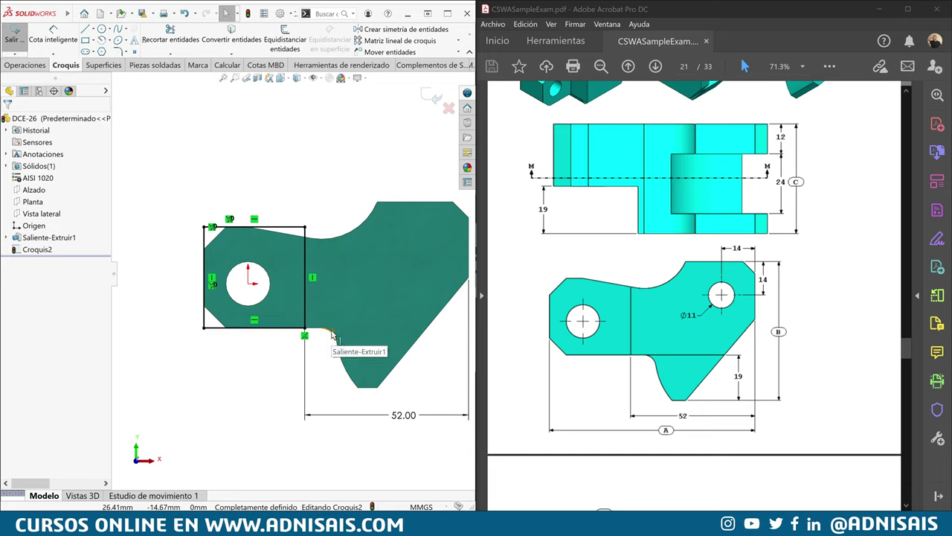
# Delete the old corner relations and make the rectangle's bottom edge collinear with the part's lower edge.
pyautogui.click(230, 219)
pyautogui.press('Delete')
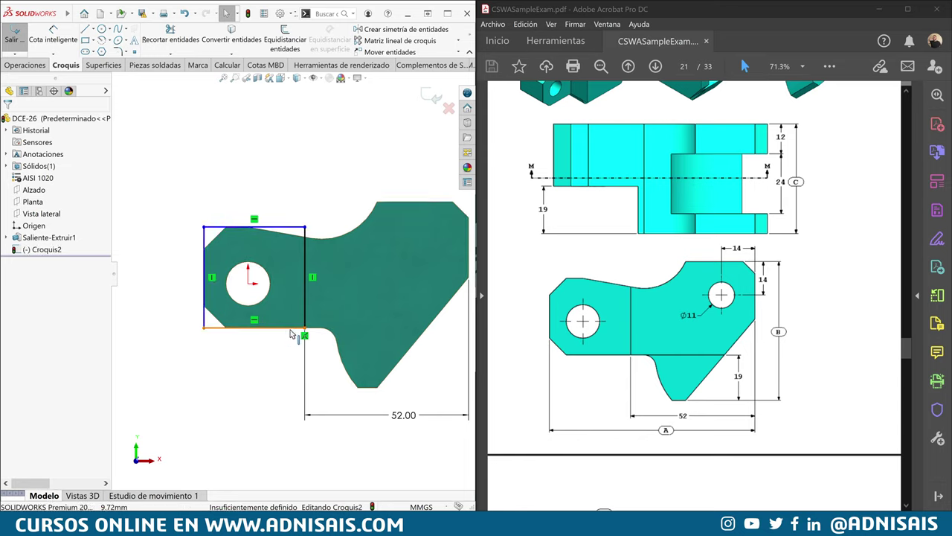
pyautogui.click(304, 329)
pyautogui.click(304, 329)
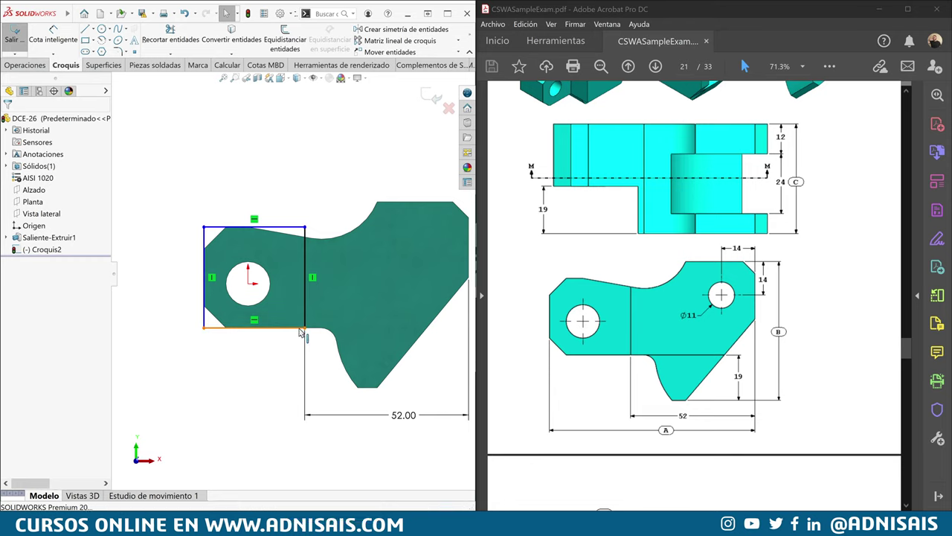
pyautogui.keyDown('ctrl'); pyautogui.click(364, 390); pyautogui.keyUp('ctrl')
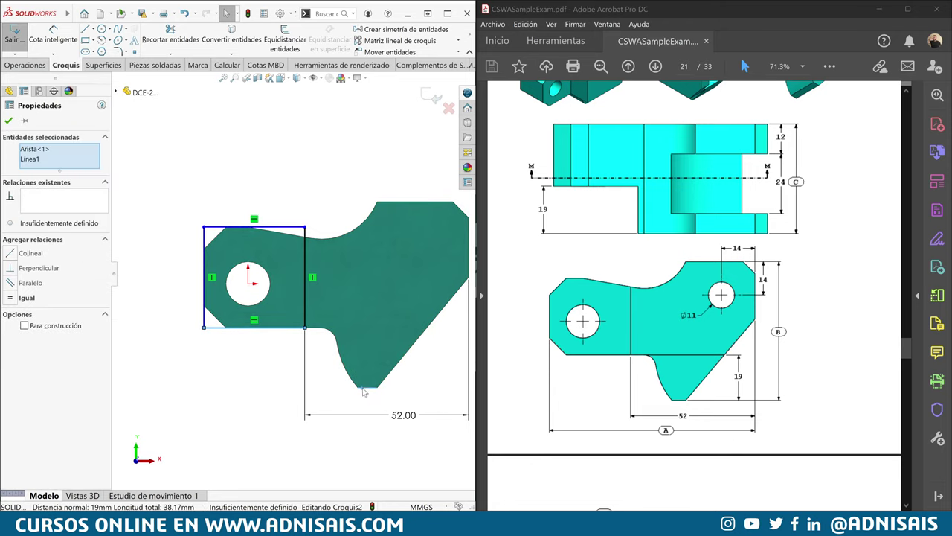
pyautogui.click(381, 360)
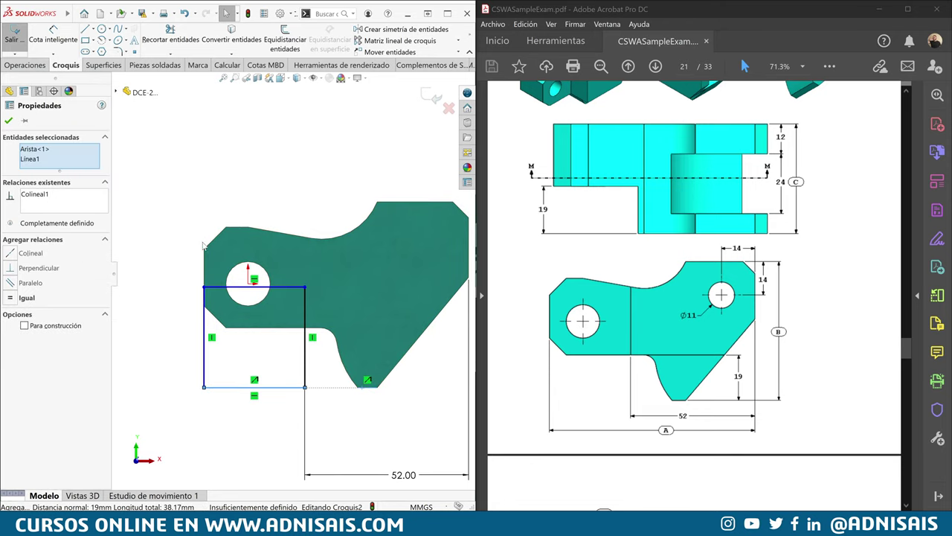
# Place the rectangle's top-left corner at the intersection of two part edges.
pyautogui.click(204, 288)
pyautogui.keyDown('ctrl'); pyautogui.click(205, 270); pyautogui.keyUp('ctrl')
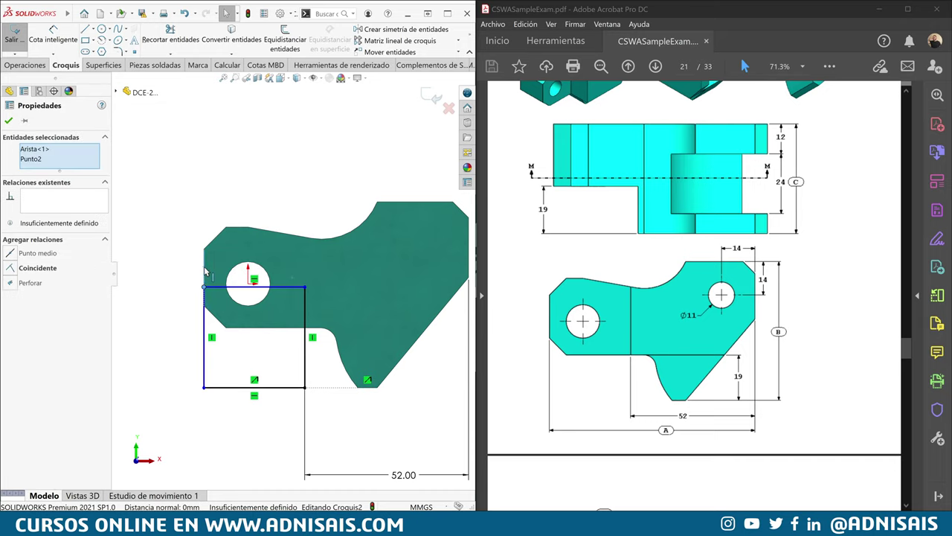
pyautogui.keyDown('ctrl'); pyautogui.click(385, 201); pyautogui.keyUp('ctrl')
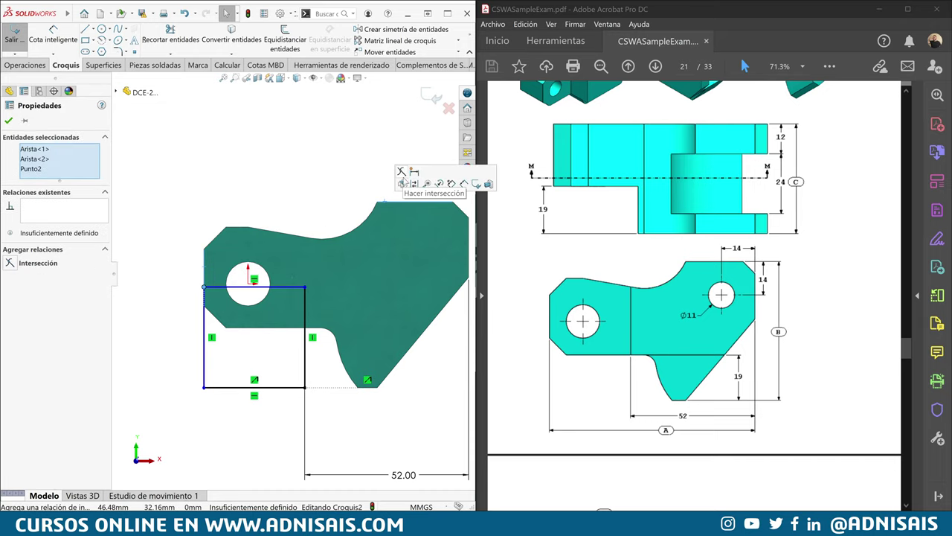
pyautogui.click(406, 180)
pyautogui.click(301, 159)
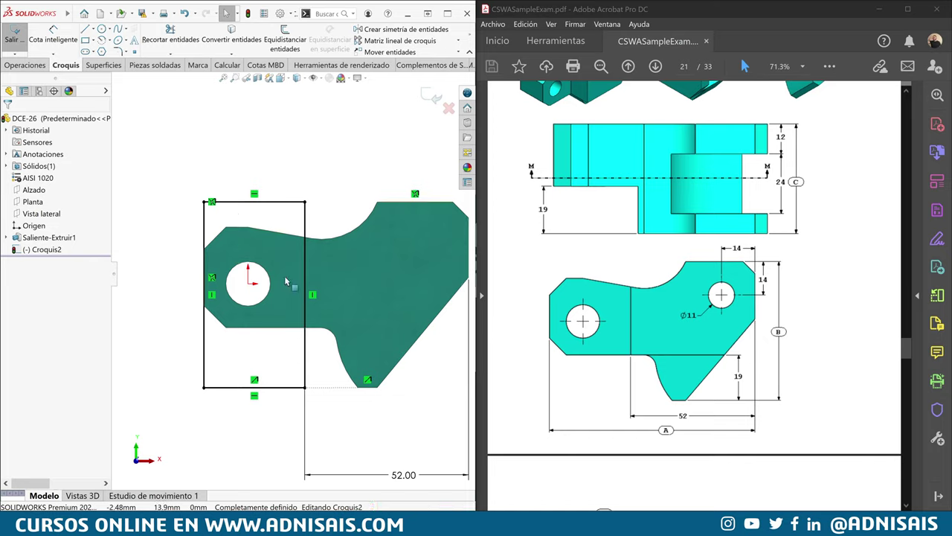
pyautogui.scroll(2, 292, 273)
pyautogui.scroll(2, 365, 305)
pyautogui.scroll(-1, 387, 314)
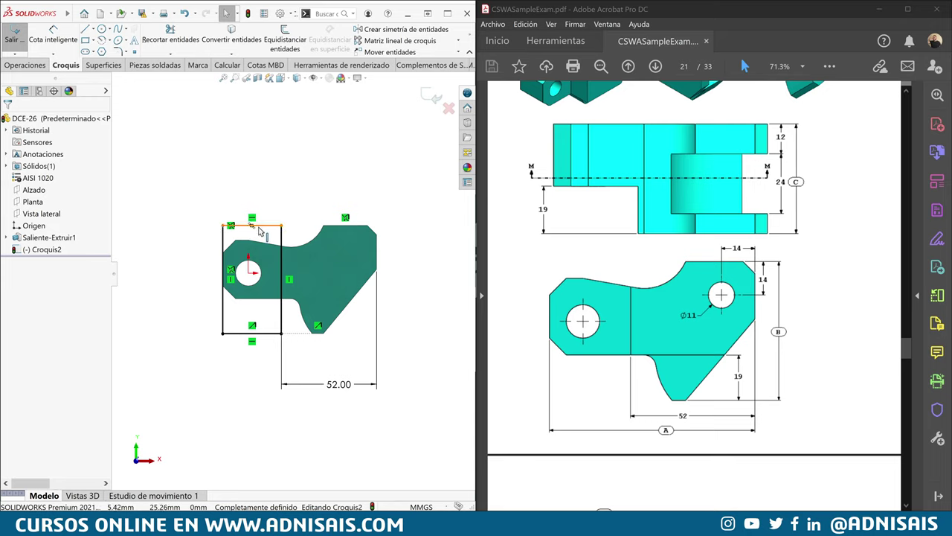
# Extrude-cut the rectangle sketch as a blind cut 19 mm deep.
pyautogui.click(55, 66)
pyautogui.click(190, 46)
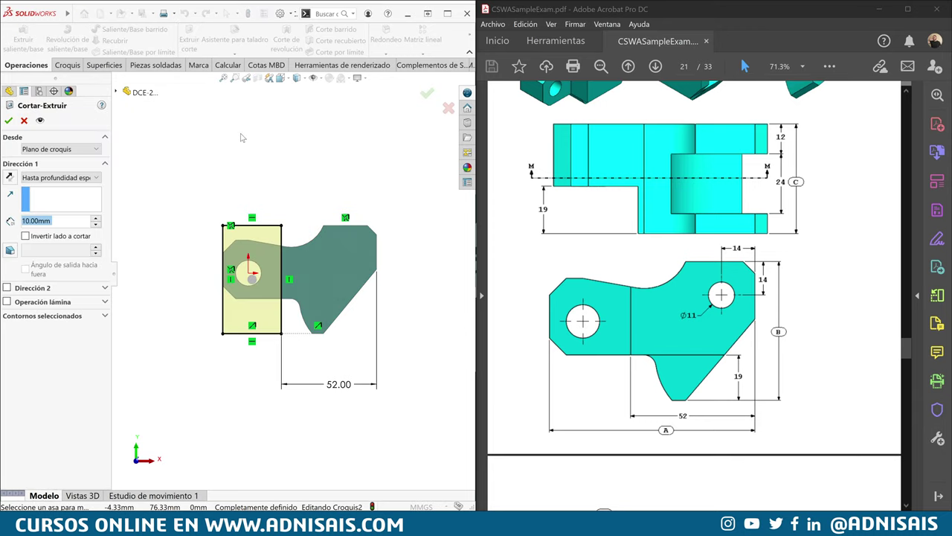
pyautogui.write('19')
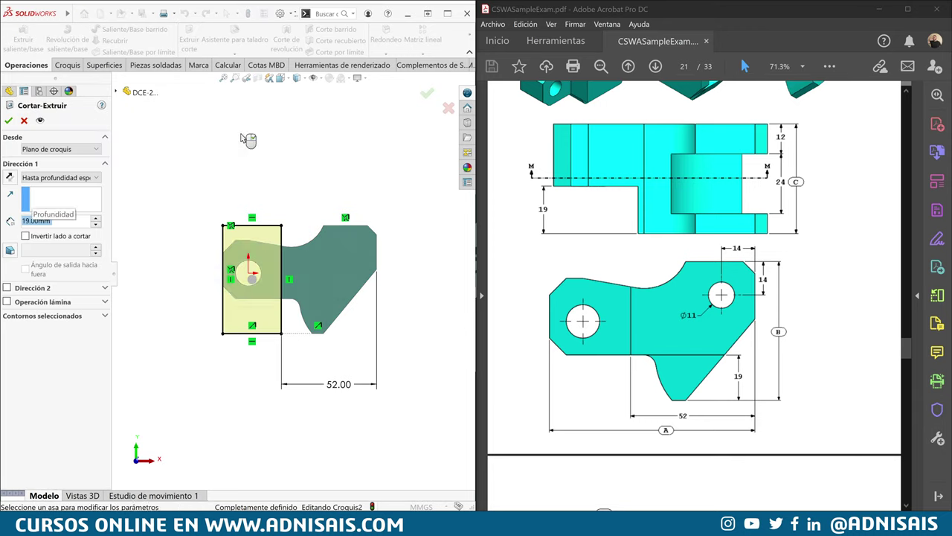
pyautogui.moveTo(248, 140)
pyautogui.mouseDown(button='middle')
pyautogui.moveTo(269, 299)
pyautogui.moveTo(386, 273)
pyautogui.moveTo(349, 290)
pyautogui.mouseUp(button='middle')
pyautogui.rightClick(269, 299)
# Review Section M-M in the exam PDF, then rotate the bracket and select its back flat face.
pyautogui.scroll(1, 762, 254)
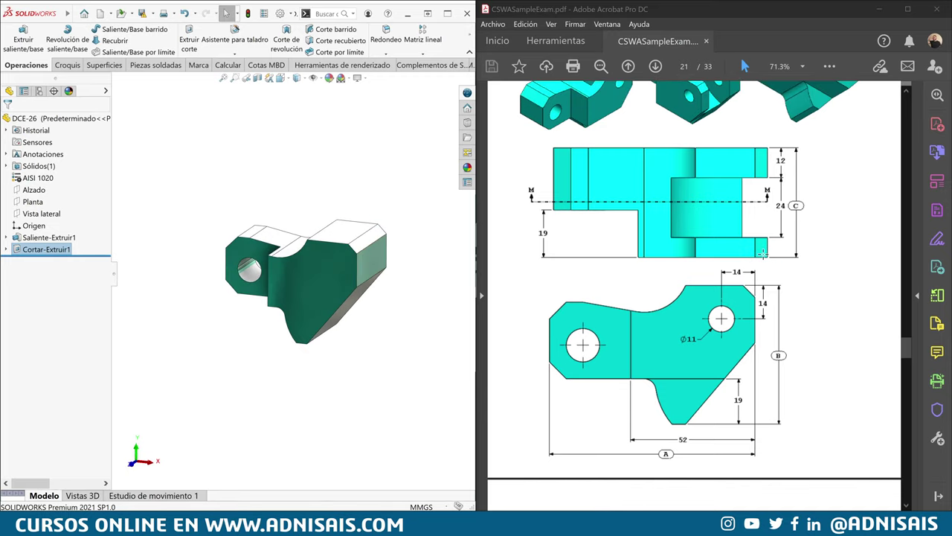
pyautogui.scroll(-3, 762, 254)
pyautogui.scroll(-4, 762, 268)
pyautogui.scroll(-3, 758, 298)
pyautogui.scroll(-2, 751, 343)
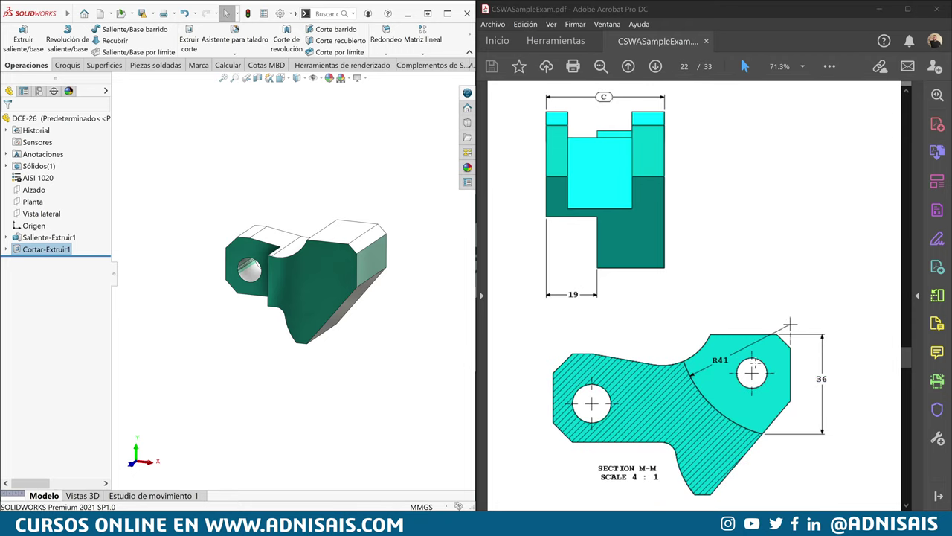
pyautogui.scroll(2, 789, 320)
pyautogui.scroll(4, 800, 279)
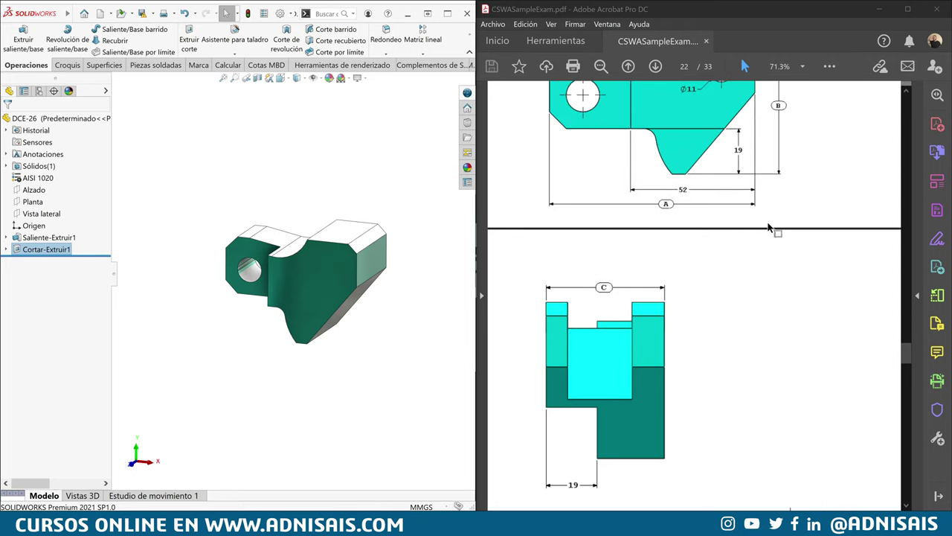
pyautogui.scroll(4, 776, 228)
pyautogui.scroll(2, 756, 191)
pyautogui.moveTo(406, 275); pyautogui.dragTo(309, 324, button='middle')
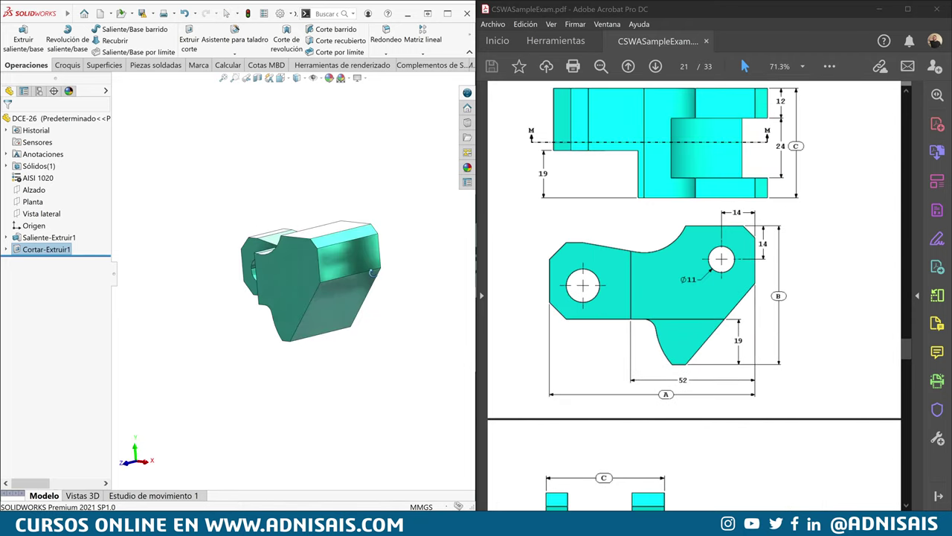
pyautogui.click(321, 300)
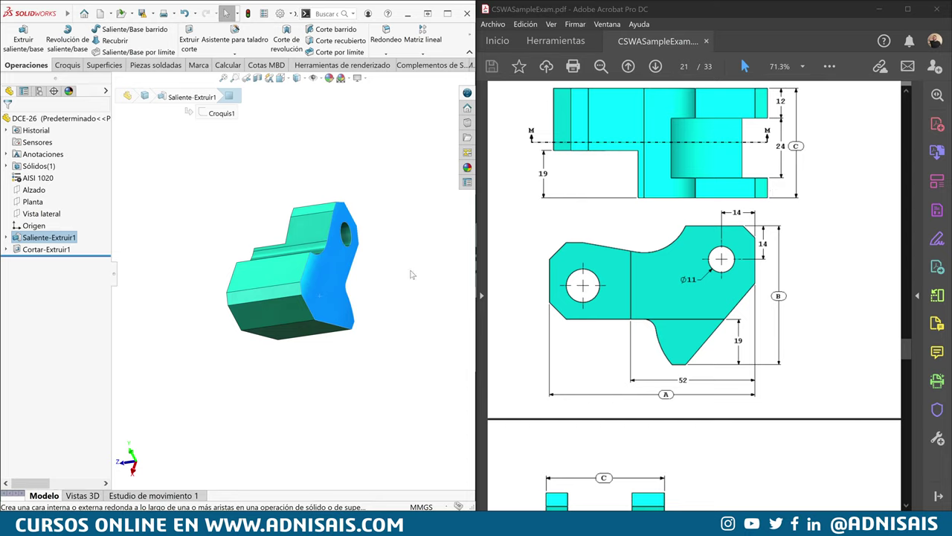
# Draw a circle above the bracket with its centre constrained to the part's right edge.
pyautogui.click(67, 65)
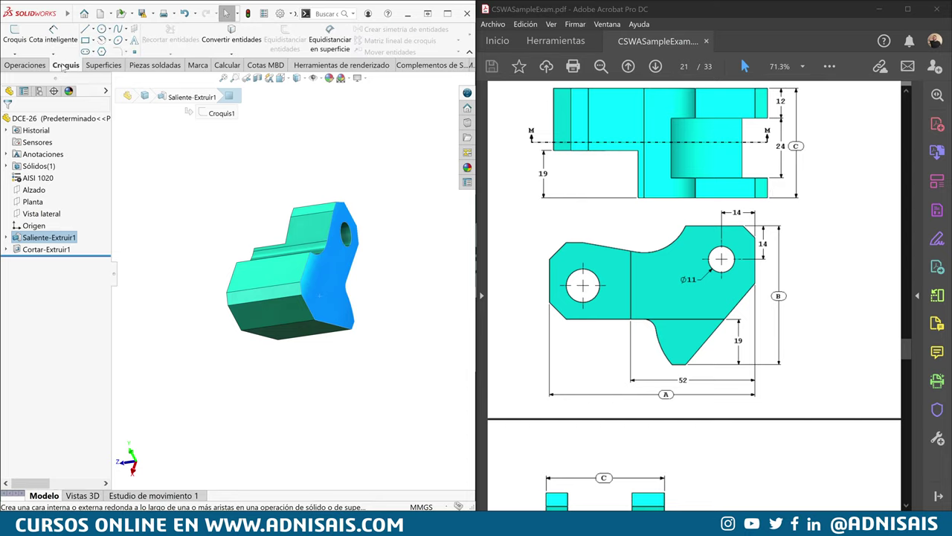
pyautogui.click(102, 29)
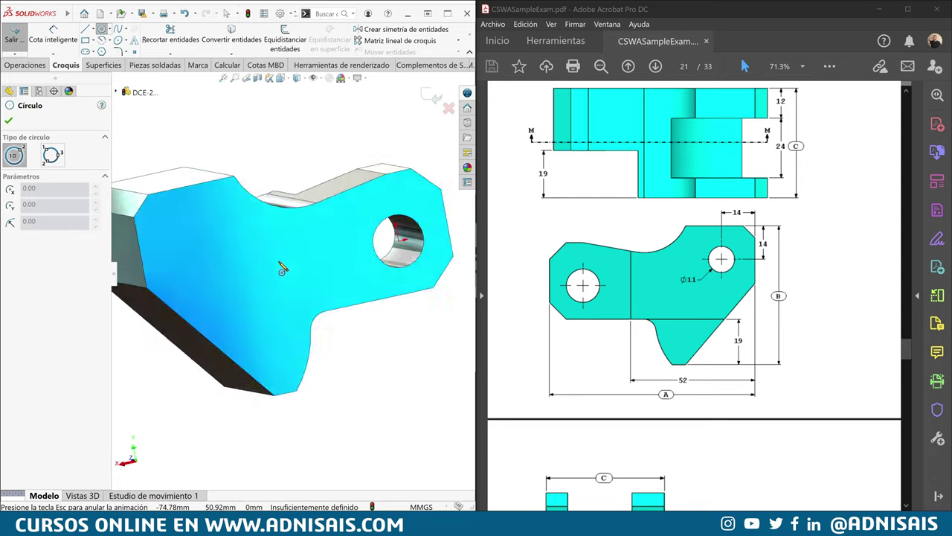
pyautogui.press('f')
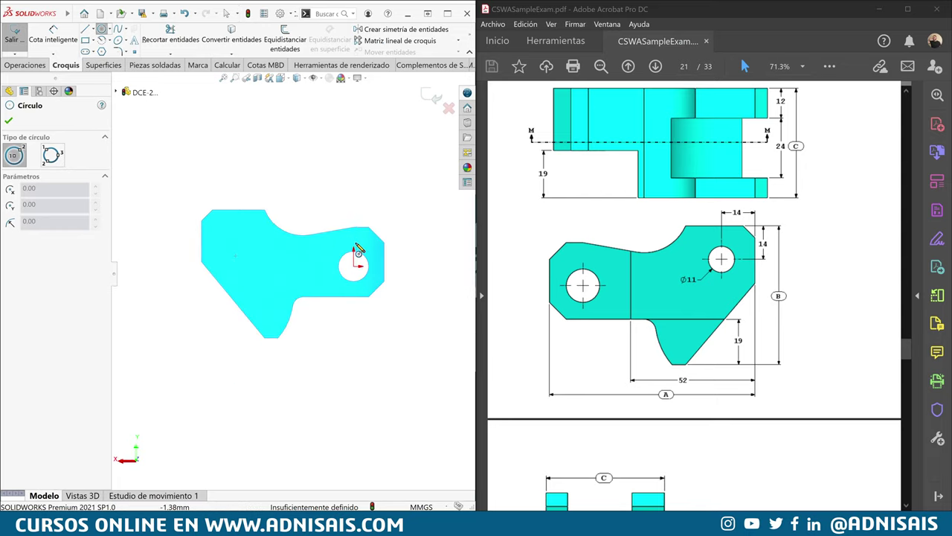
pyautogui.hotkey('ctrl', '1')
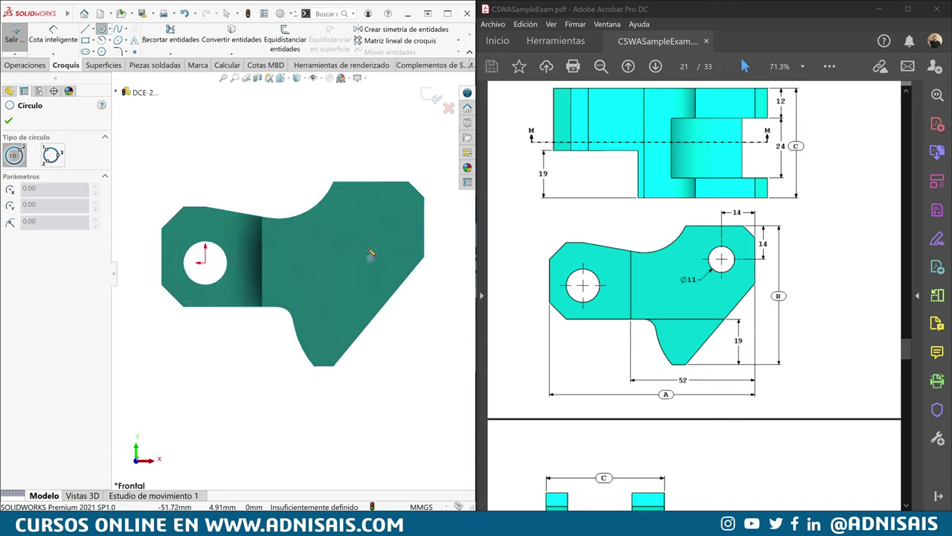
pyautogui.click(369, 191)
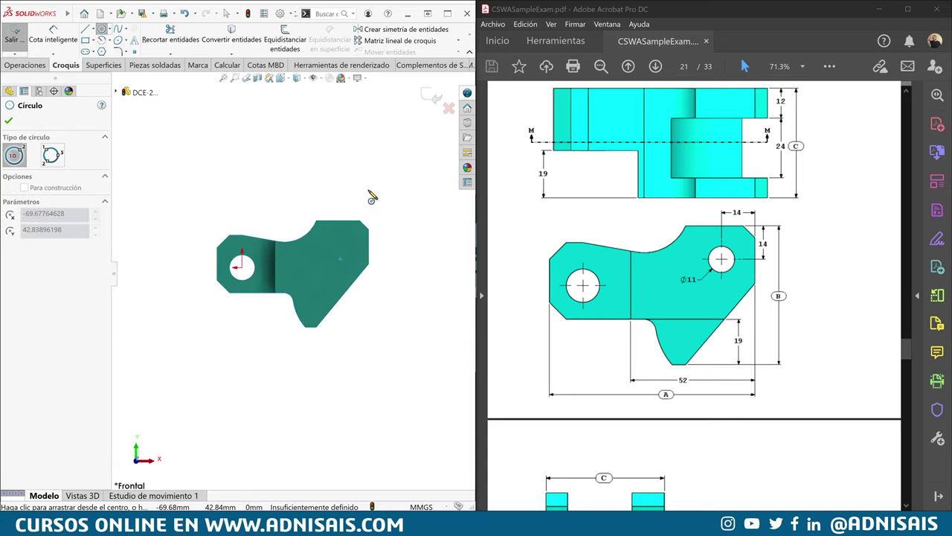
pyautogui.click(396, 259)
pyautogui.press('Escape')
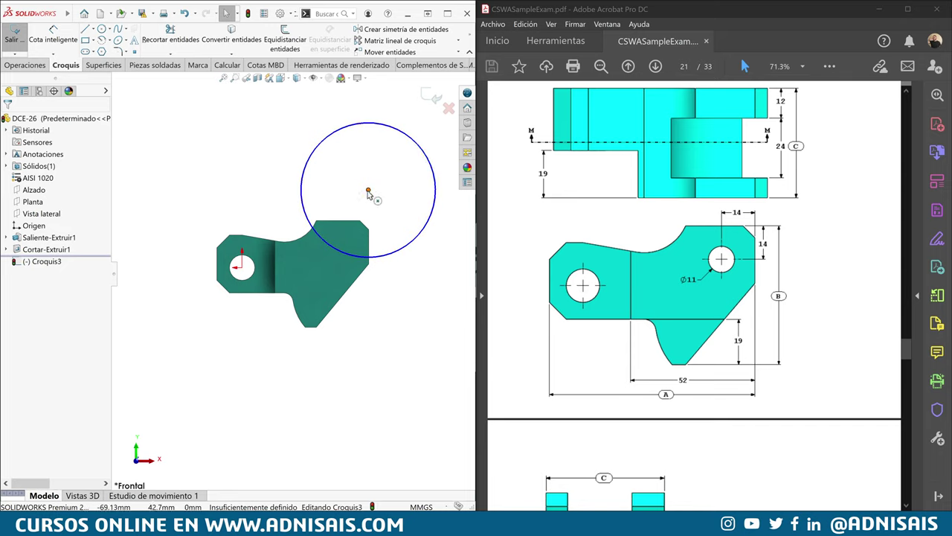
pyautogui.click(368, 191)
pyautogui.keyDown('ctrl'); pyautogui.click(369, 236); pyautogui.keyUp('ctrl')
pyautogui.click(392, 213)
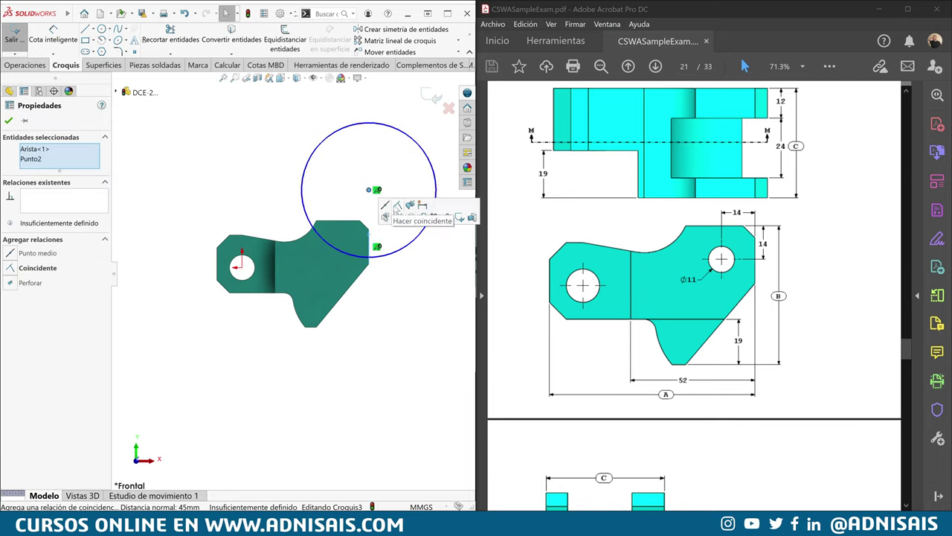
pyautogui.press('Escape')
# Dimension the circle's diameter as 82 mm.
pyautogui.moveTo(345, 195); pyautogui.dragTo(338, 144, button='right')
pyautogui.click(318, 150)
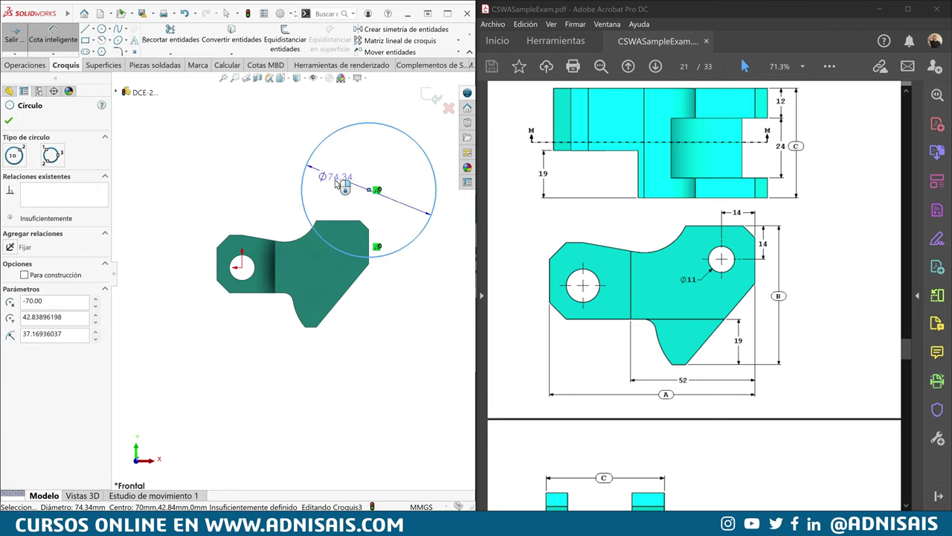
pyautogui.click(350, 189)
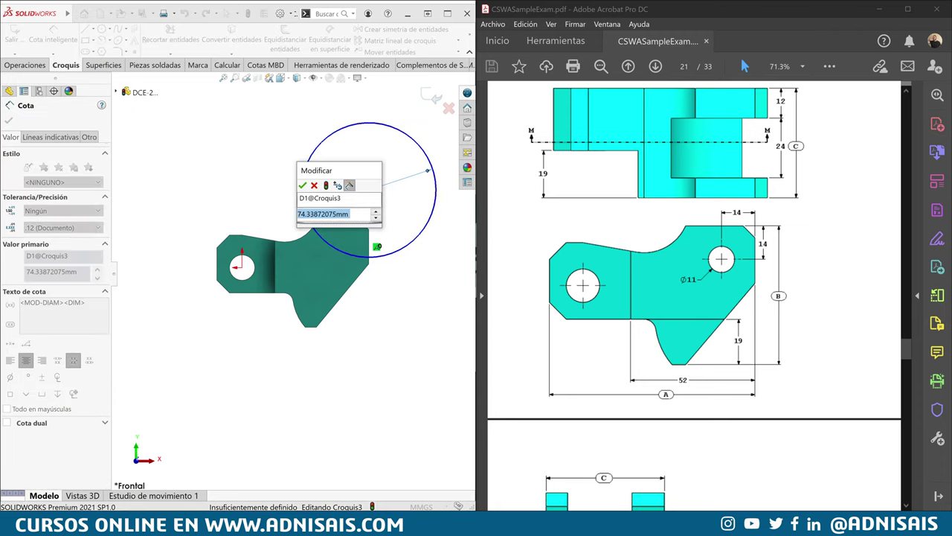
pyautogui.write('82')
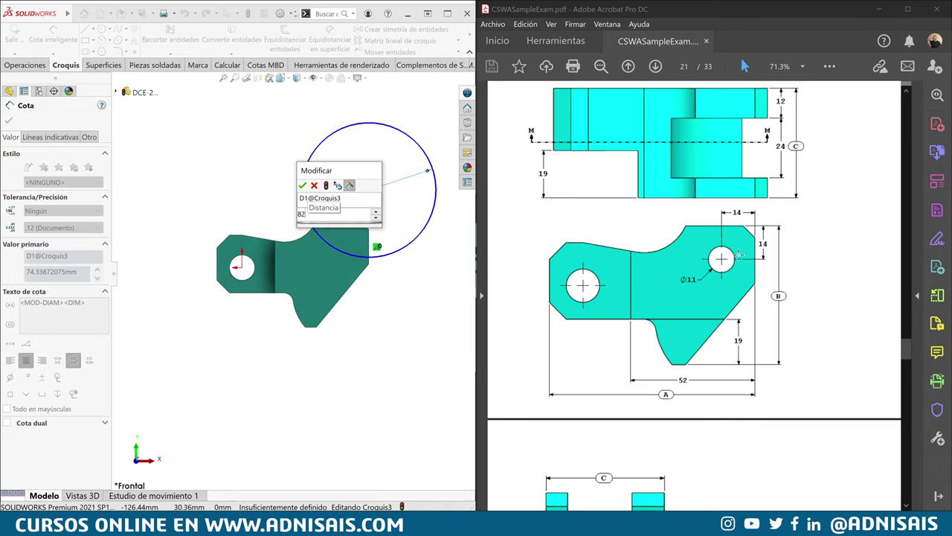
pyautogui.press('Return')
pyautogui.scroll(-3, 729, 303)
pyautogui.scroll(-2, 729, 303)
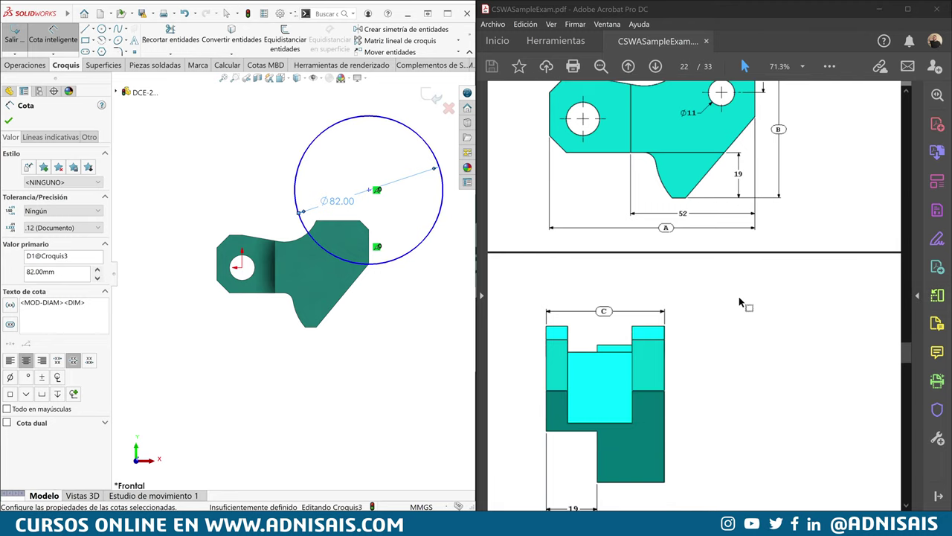
pyautogui.scroll(-4, 751, 308)
pyautogui.scroll(-2, 749, 308)
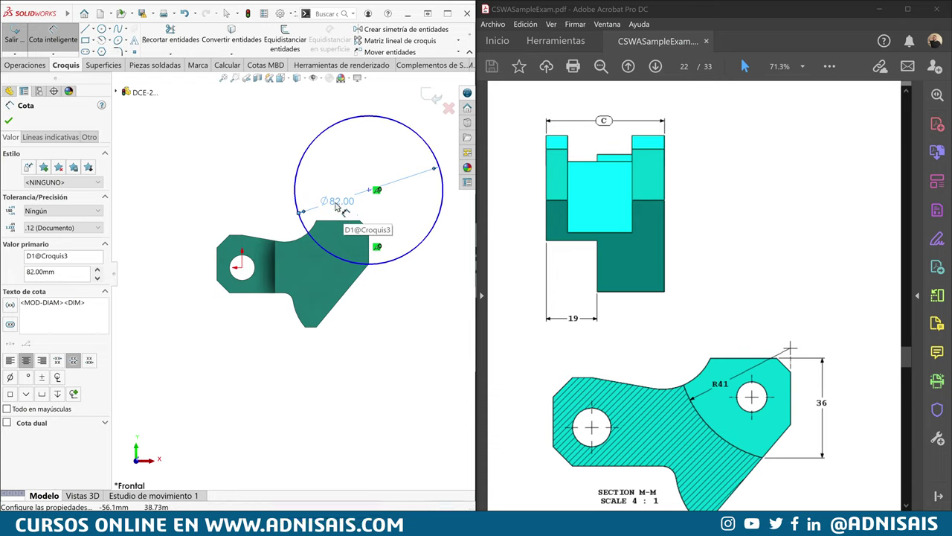
# Display the dimension as radius R41 and place its label on the part.
pyautogui.click(51, 138)
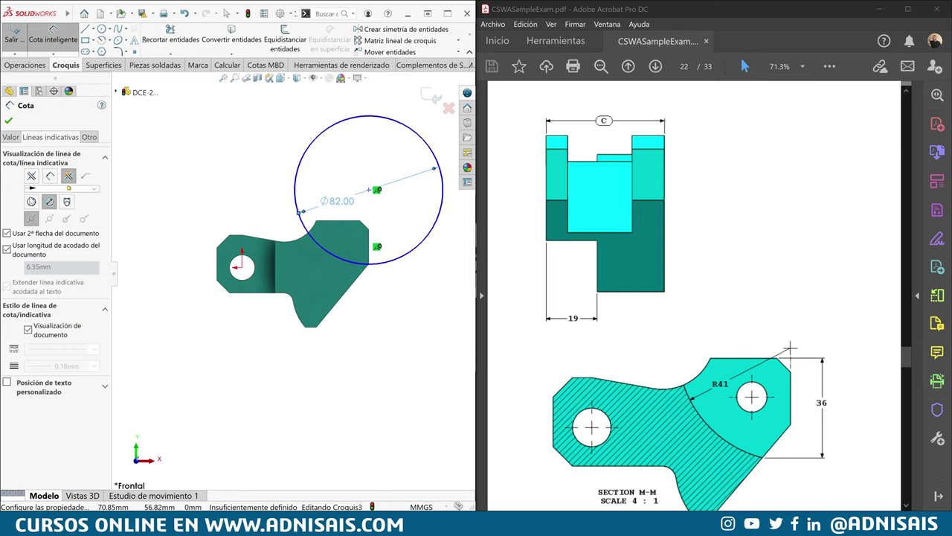
pyautogui.click(31, 201)
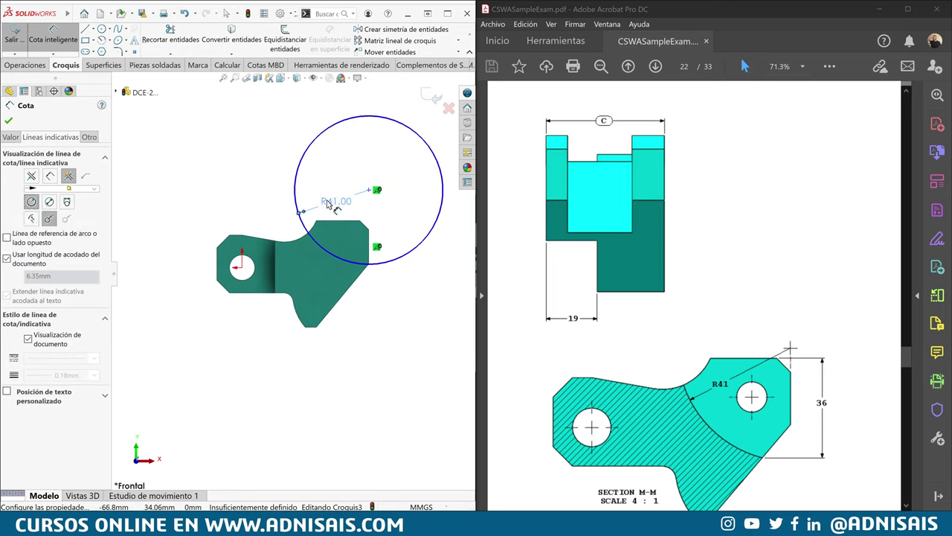
pyautogui.moveTo(337, 201); pyautogui.dragTo(346, 240)
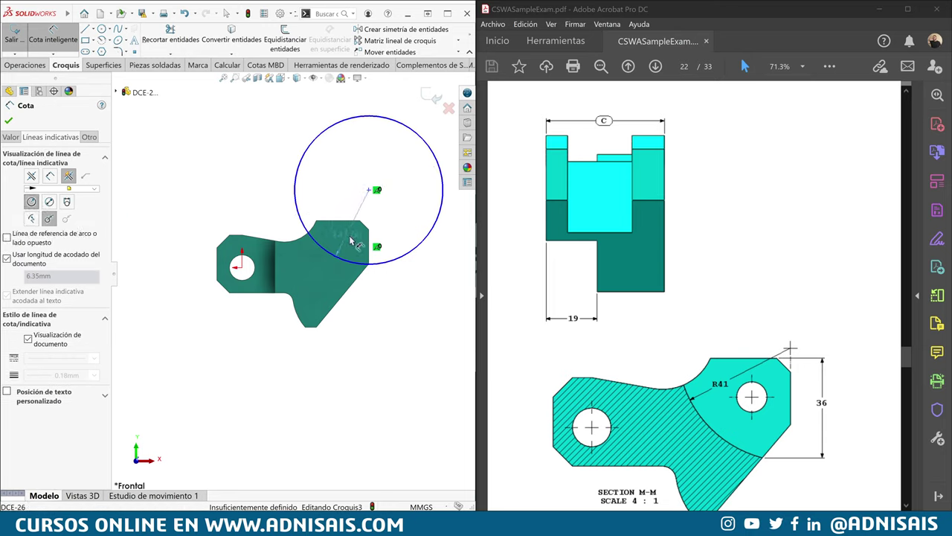
pyautogui.click(439, 327)
pyautogui.scroll(-1, 830, 320)
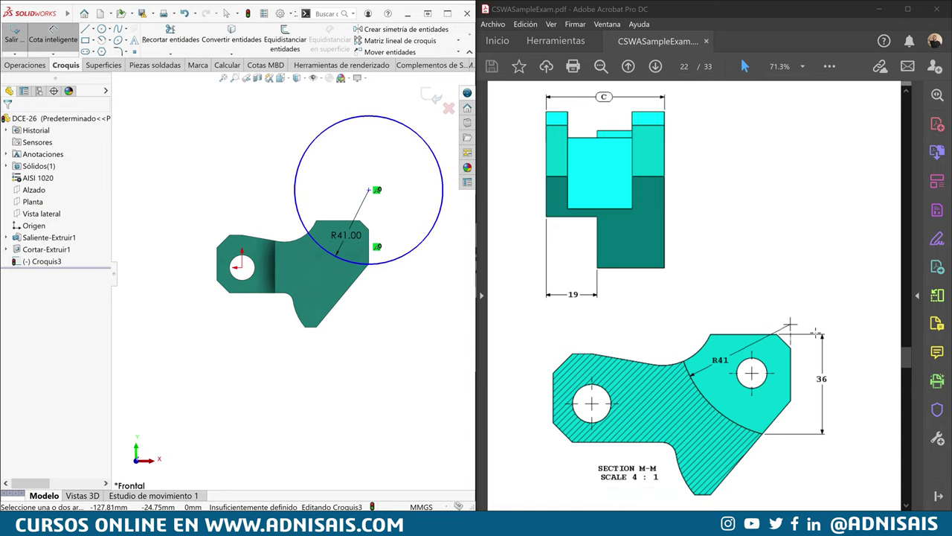
pyautogui.scroll(-1, 807, 348)
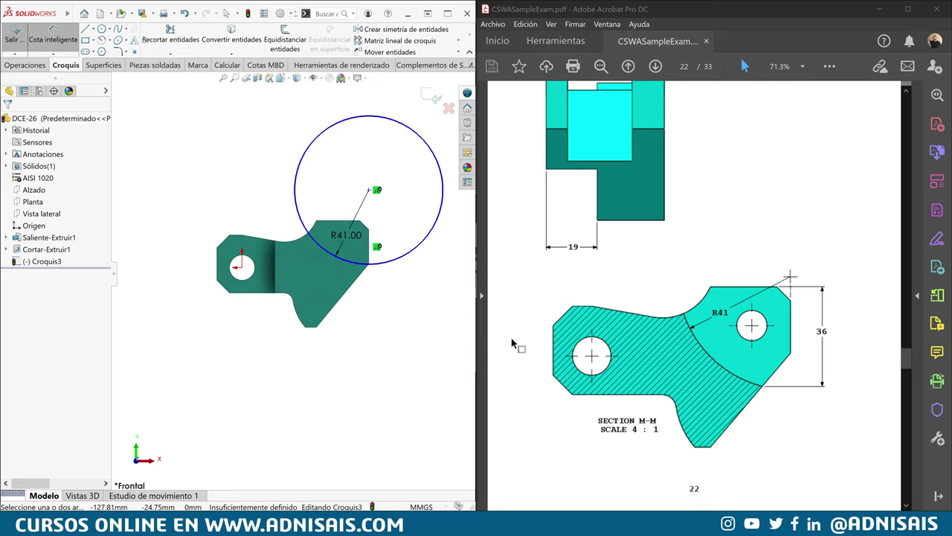
# Drag the R41 circle's centre lower on the bracket.
pyautogui.press('Escape')
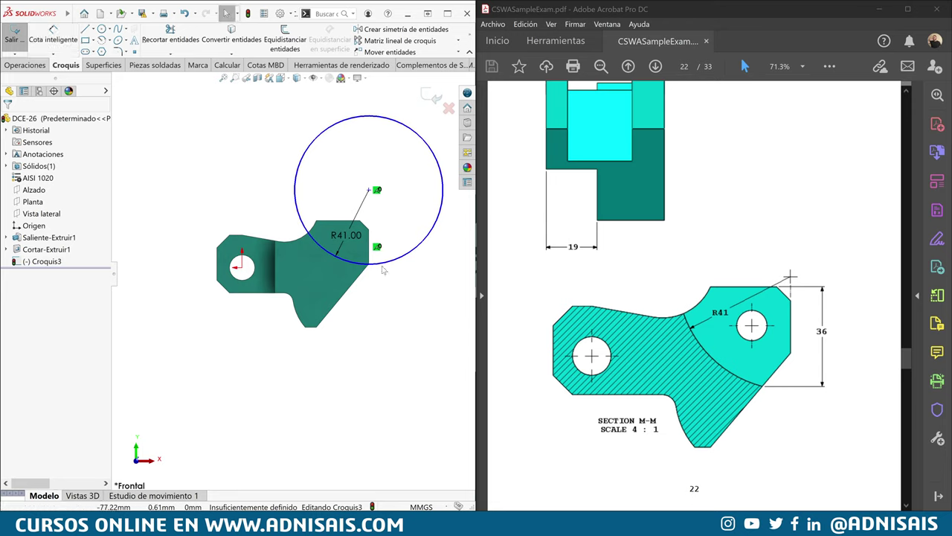
pyautogui.click(382, 265)
pyautogui.press('Escape')
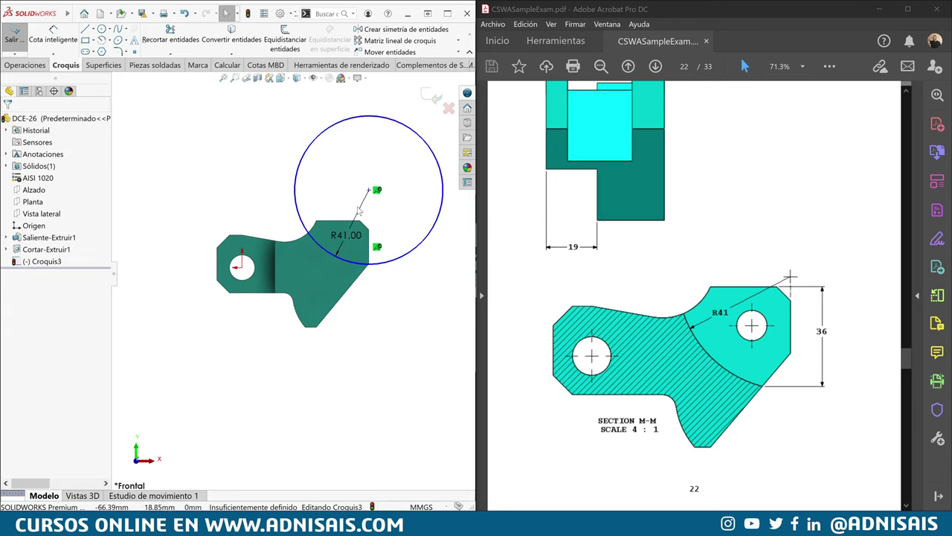
pyautogui.moveTo(369, 191); pyautogui.dragTo(369, 212)
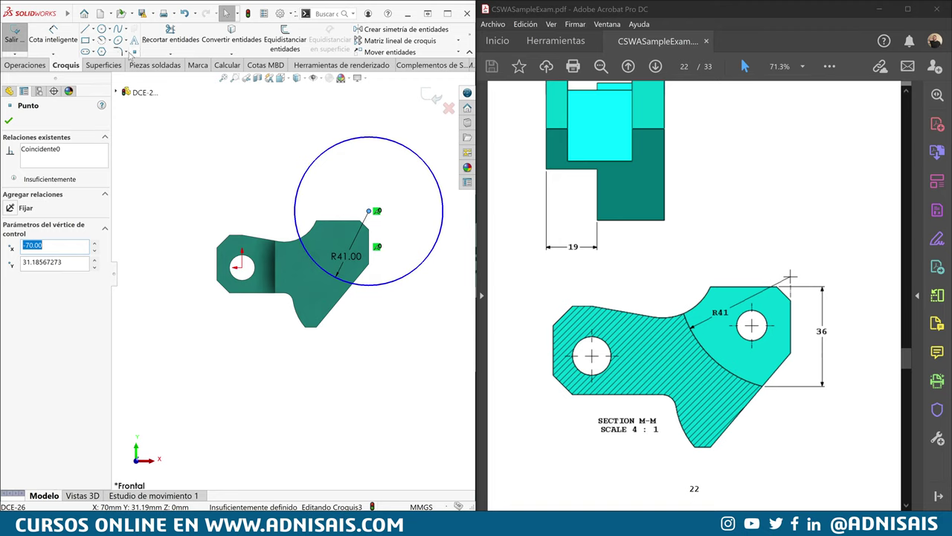
pyautogui.scroll(-3, 360, 265)
pyautogui.scroll(2, 451, 395)
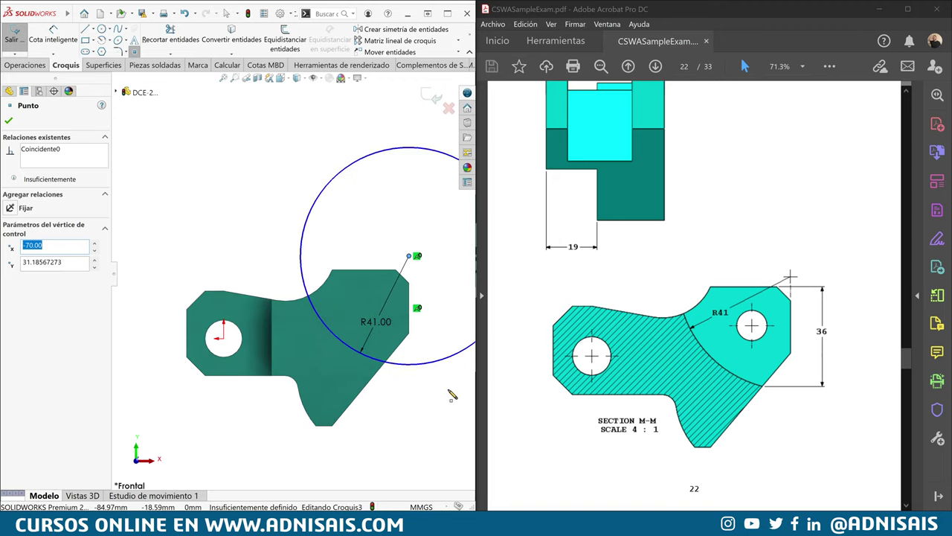
pyautogui.scroll(-1, 451, 395)
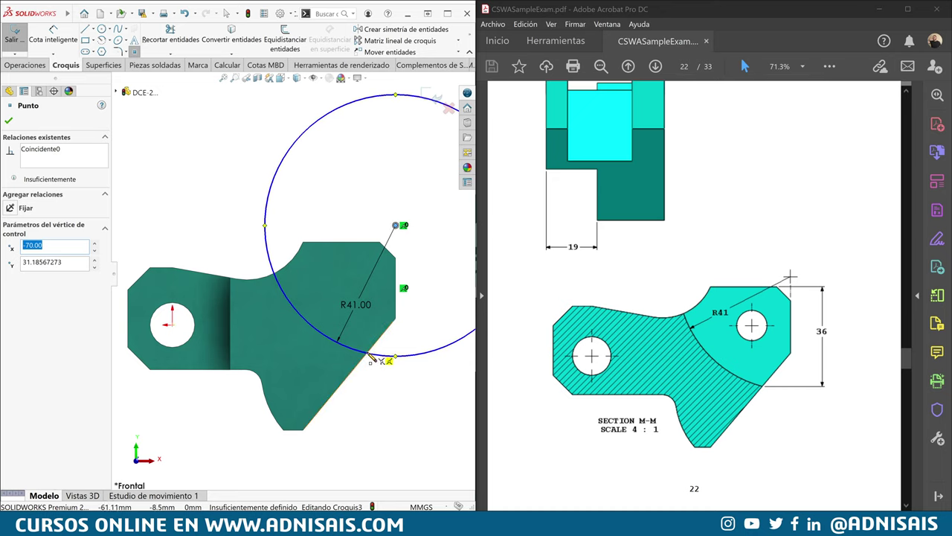
# Add a point where the circle meets the slanted edge and dimension it 36 mm below the top edge.
pyautogui.click(367, 353)
pyautogui.press('Escape')
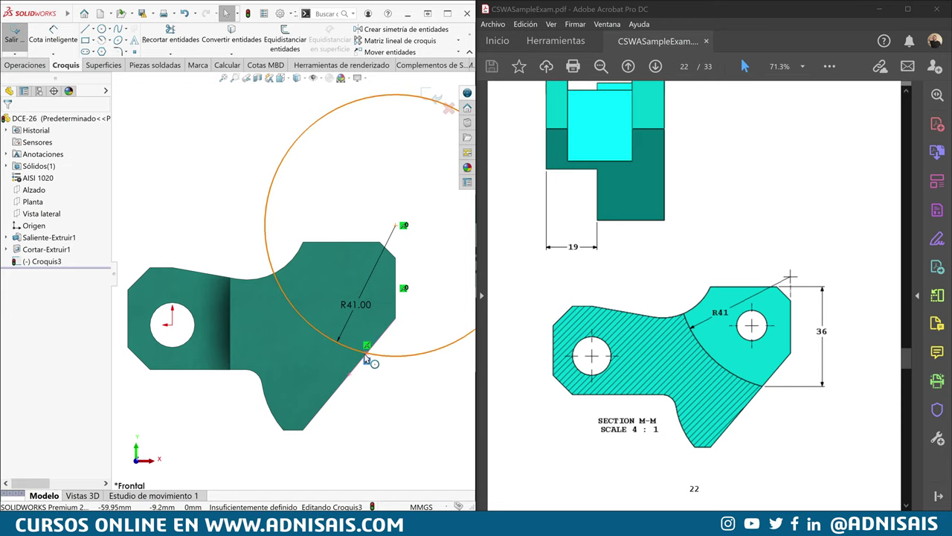
pyautogui.scroll(1, 293, 269)
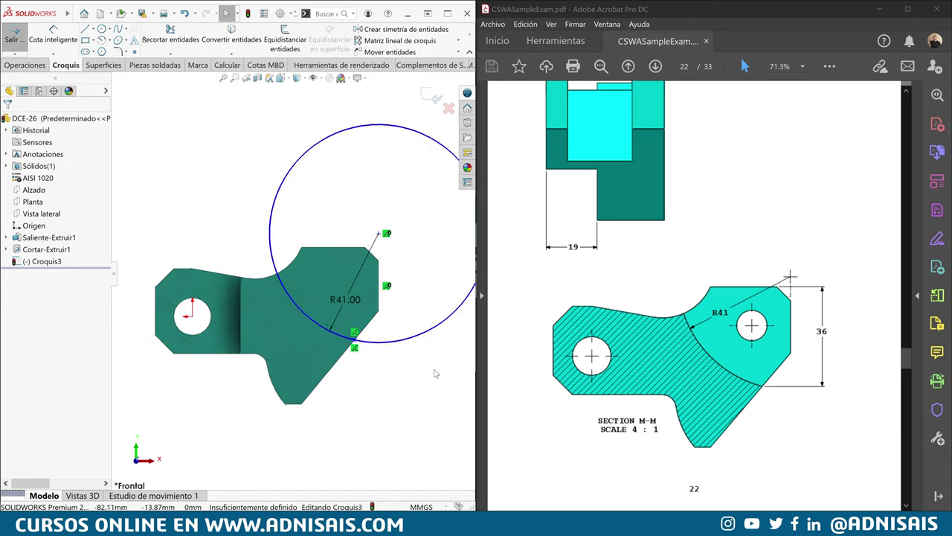
pyautogui.scroll(1, 293, 269)
pyautogui.press('d')
pyautogui.click(344, 255)
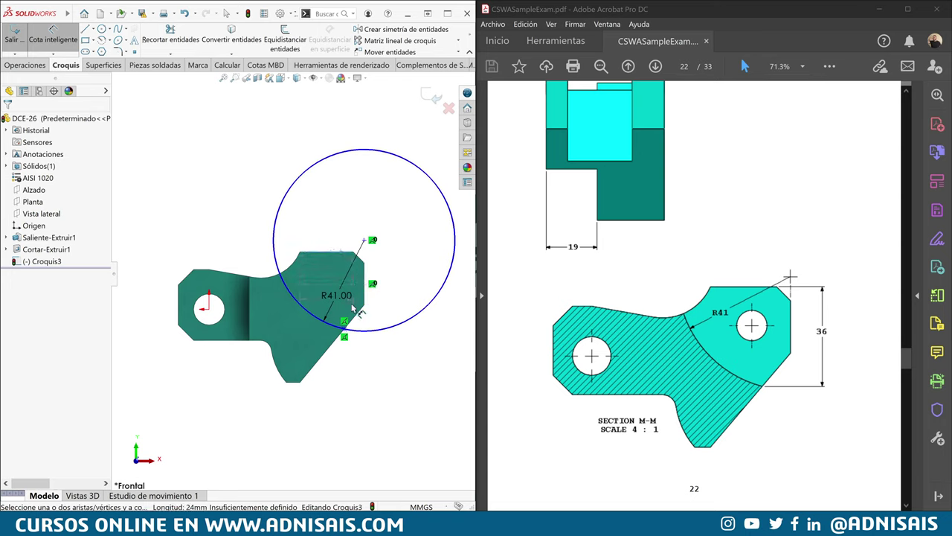
pyautogui.click(344, 325)
pyautogui.click(396, 297)
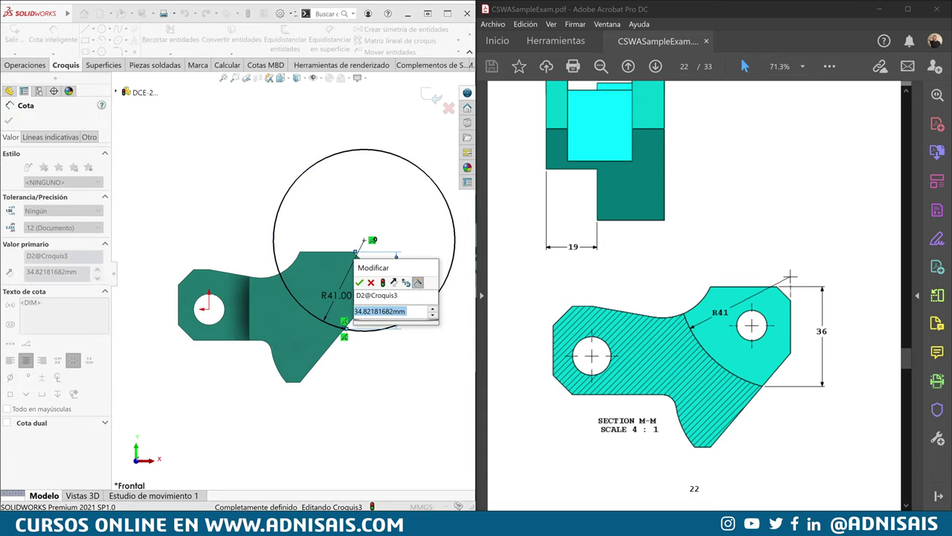
pyautogui.write('36')
pyautogui.press('Return')
pyautogui.press('Escape')
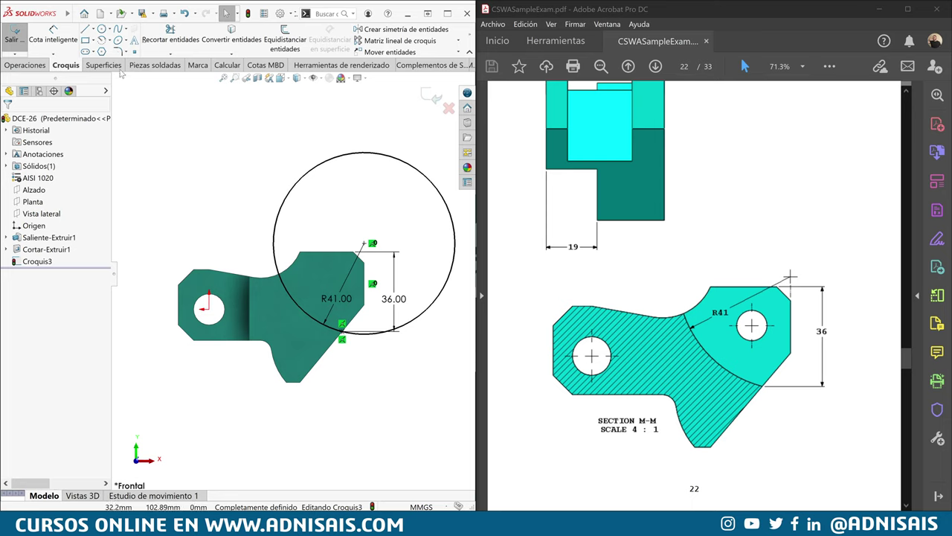
pyautogui.click(25, 65)
# Set up an extruded cut from the circle sketch, 24 mm deep, starting at a 12 mm offset.
pyautogui.click(186, 41)
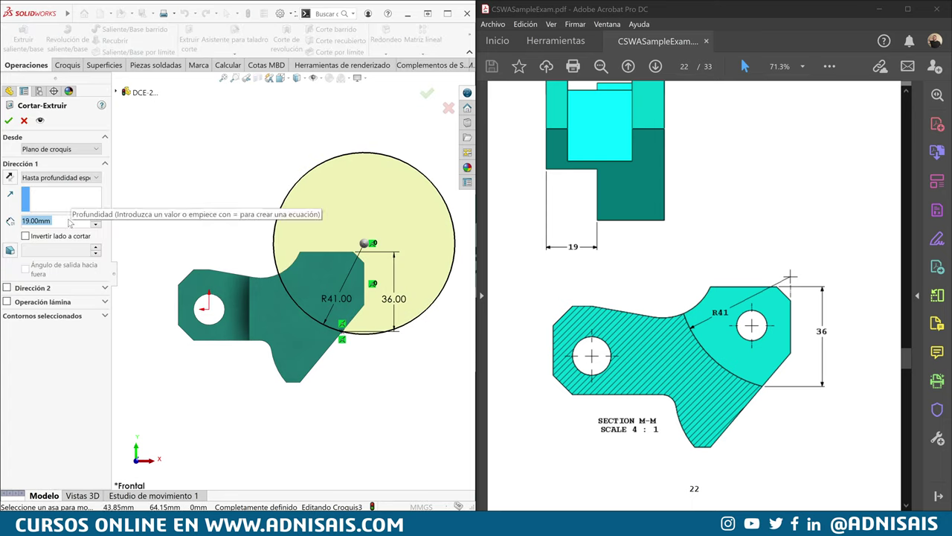
pyautogui.write('24')
pyautogui.press('Return')
pyautogui.hotkey('ctrl', '7')
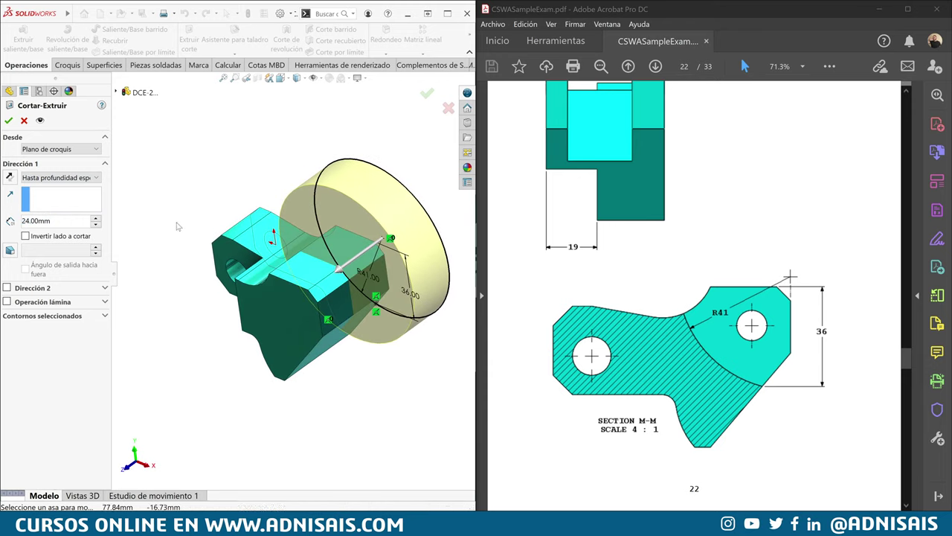
pyautogui.click(46, 150)
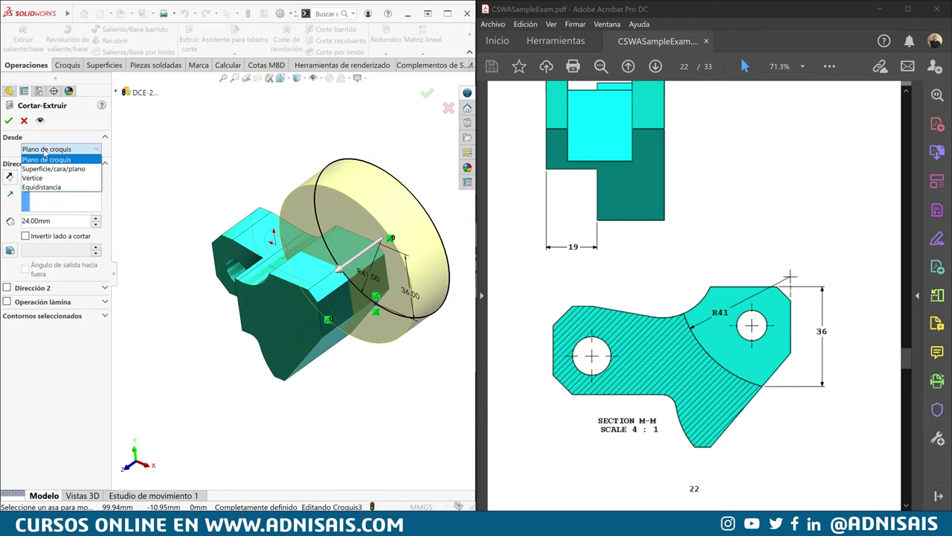
pyautogui.click(41, 187)
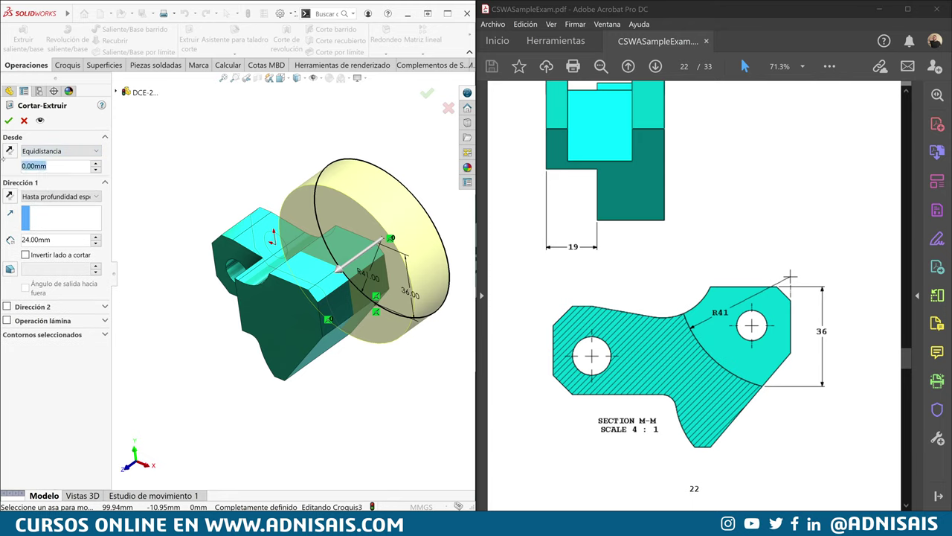
pyautogui.write('12')
pyautogui.press('Return')
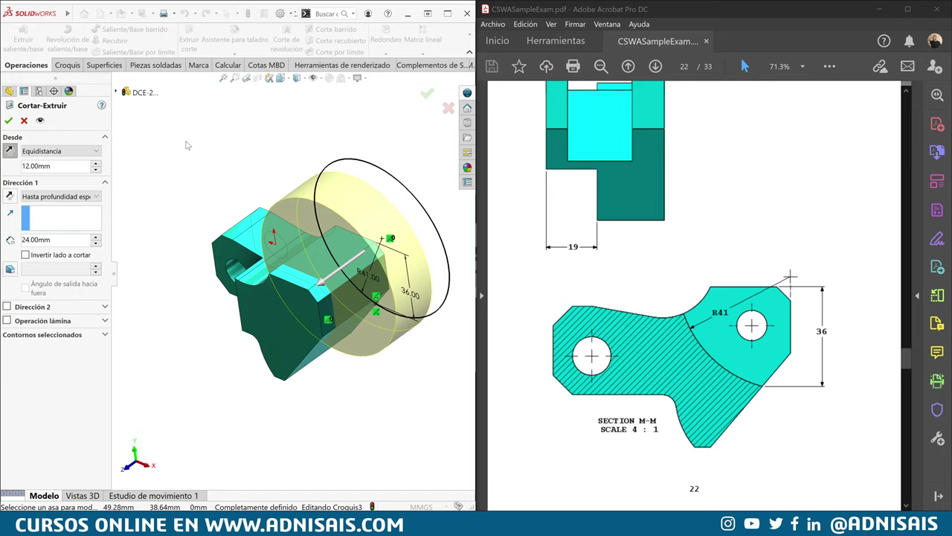
pyautogui.hotkey('ctrl', '5')
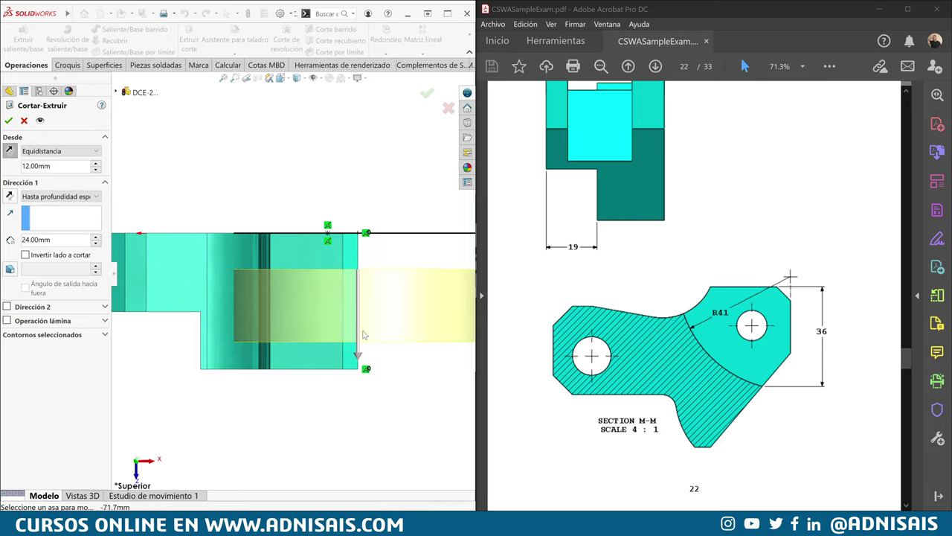
# Accept the R41 pocket cut and orbit the bracket to inspect it.
pyautogui.scroll(3, 750, 201)
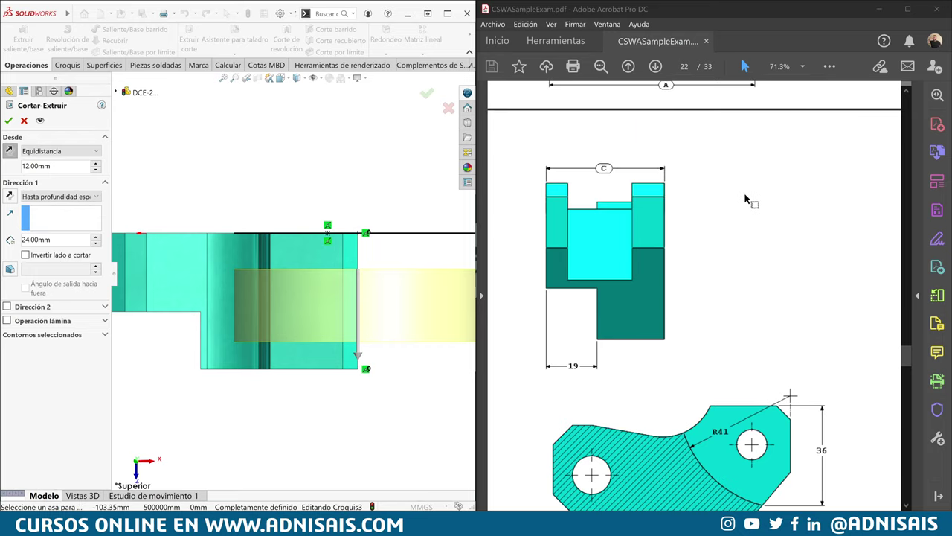
pyautogui.scroll(3, 750, 202)
pyautogui.scroll(3, 750, 202)
pyautogui.scroll(3, 742, 200)
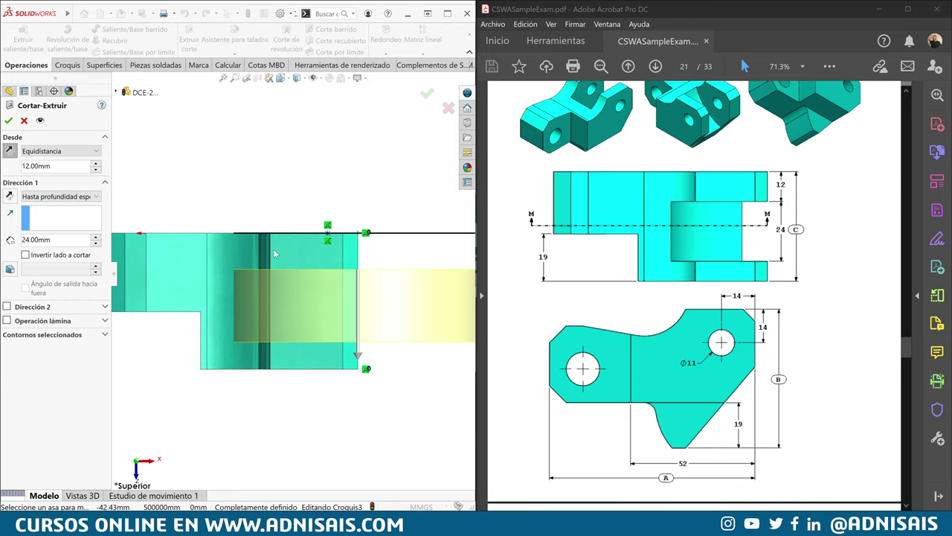
pyautogui.click(8, 120)
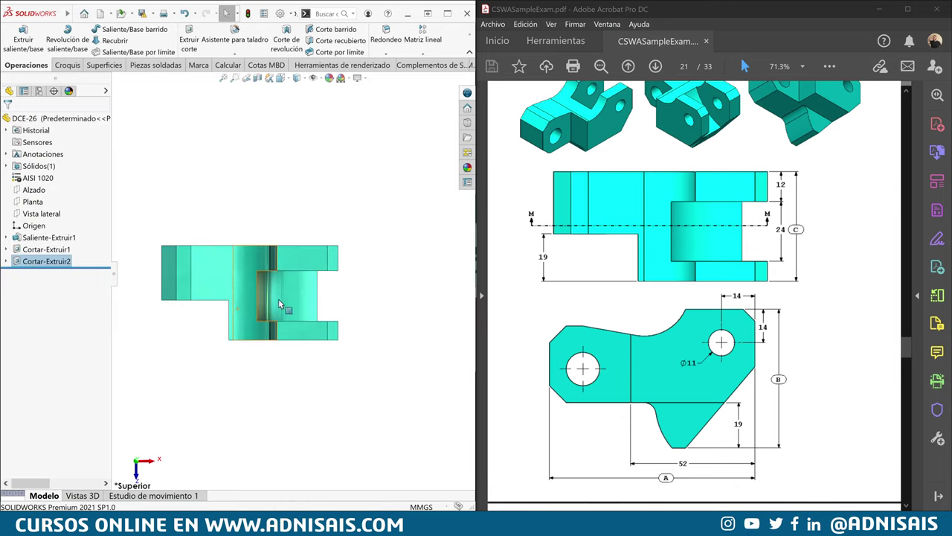
pyautogui.moveTo(267, 235); pyautogui.dragTo(266, 200, button='middle')
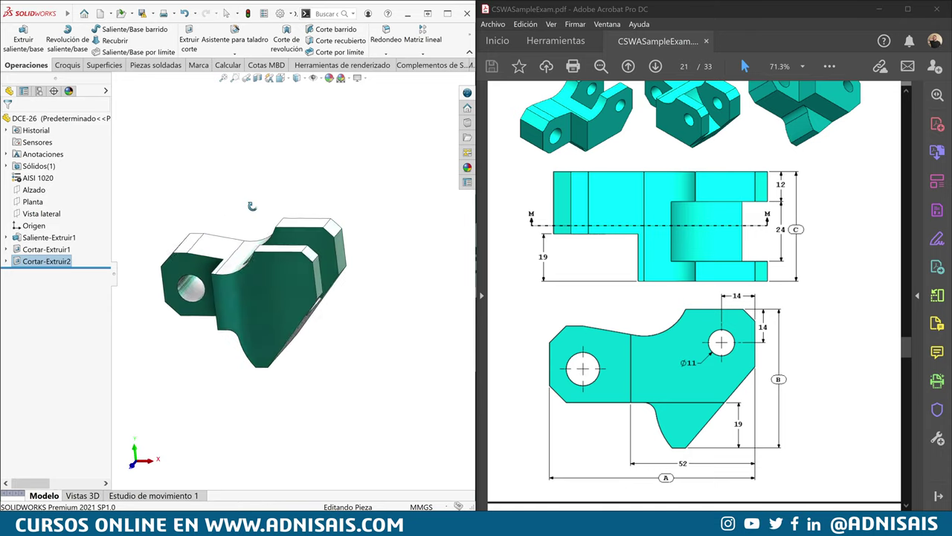
pyautogui.scroll(-2, 810, 296)
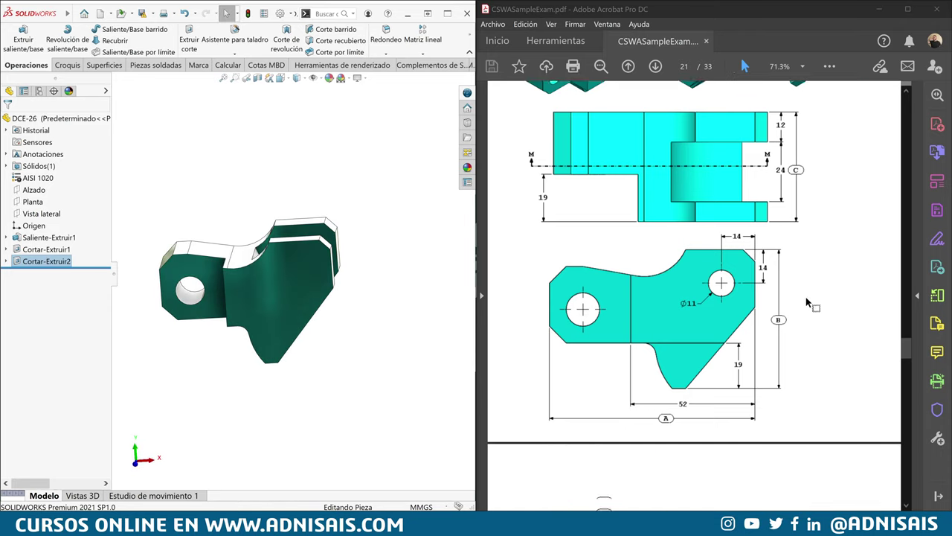
pyautogui.scroll(-3, 809, 302)
pyautogui.scroll(-4, 808, 309)
pyautogui.scroll(-2, 808, 312)
# Show the base extrusion's dimensions and change the 84 mm overall length to 86 mm.
pyautogui.scroll(-4, 810, 318)
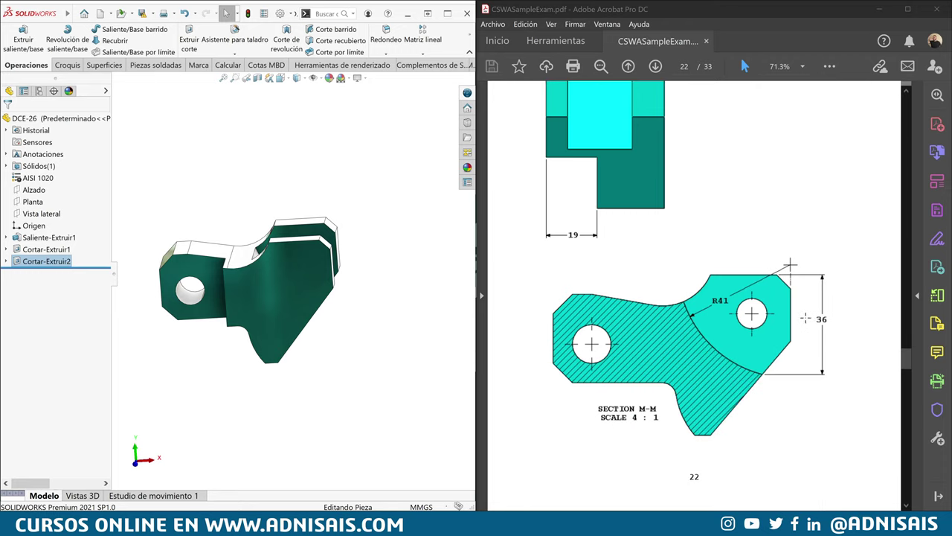
pyautogui.scroll(-1, 807, 327)
pyautogui.scroll(-3, 809, 330)
pyautogui.scroll(-1, 810, 331)
pyautogui.scroll(-2, 809, 331)
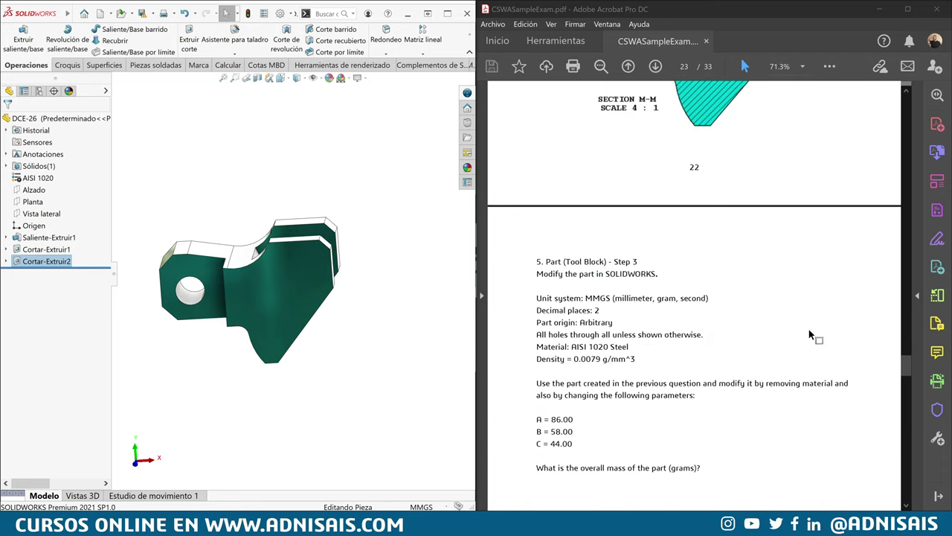
pyautogui.scroll(-4, 809, 329)
pyautogui.scroll(-2, 744, 298)
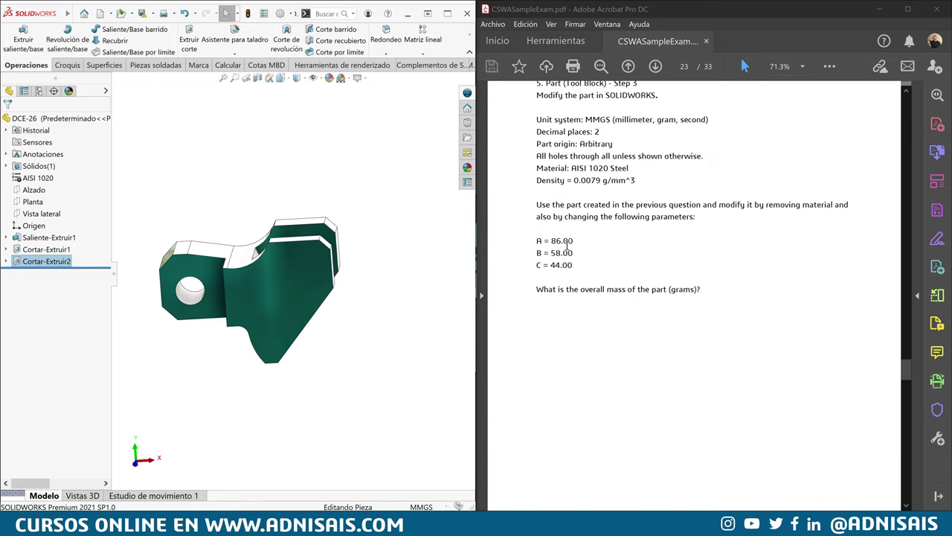
pyautogui.doubleClick(256, 265)
pyautogui.doubleClick(282, 400)
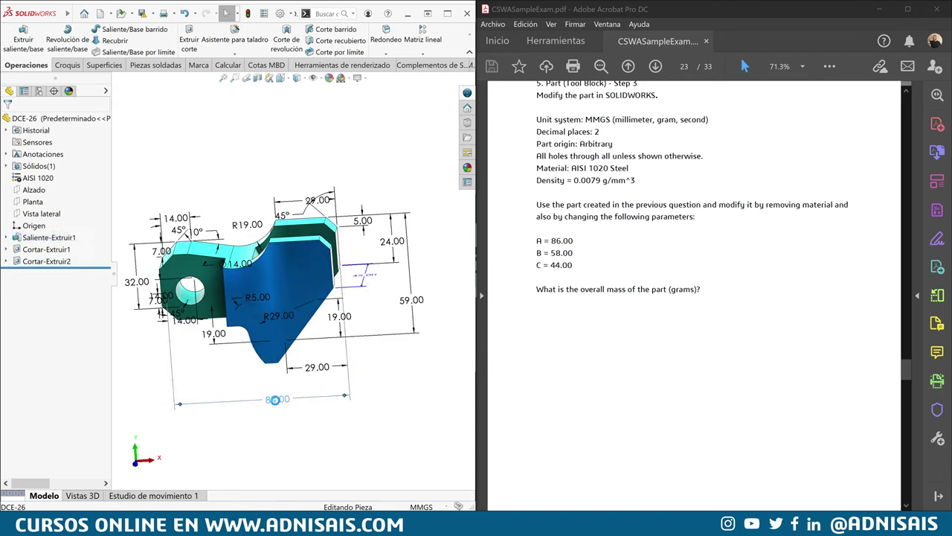
pyautogui.write('86')
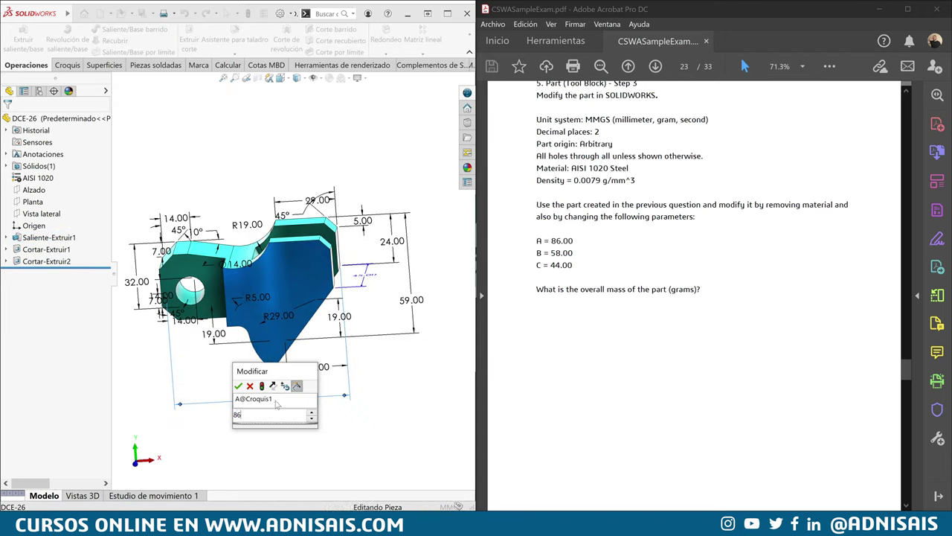
pyautogui.press('Return')
# Change the 59 mm height to 58 mm and the 45 mm extrusion thickness to 44 mm.
pyautogui.doubleClick(413, 302)
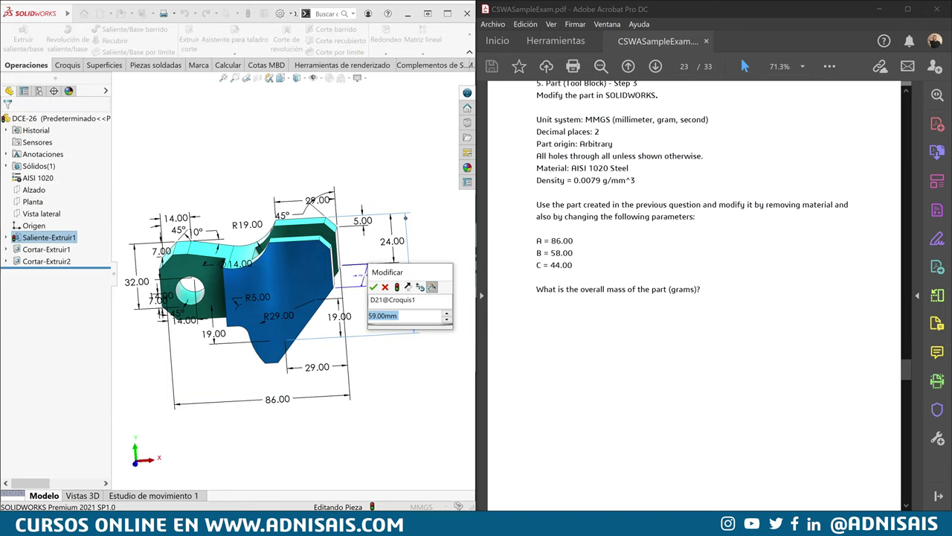
pyautogui.write('58')
pyautogui.press('Return')
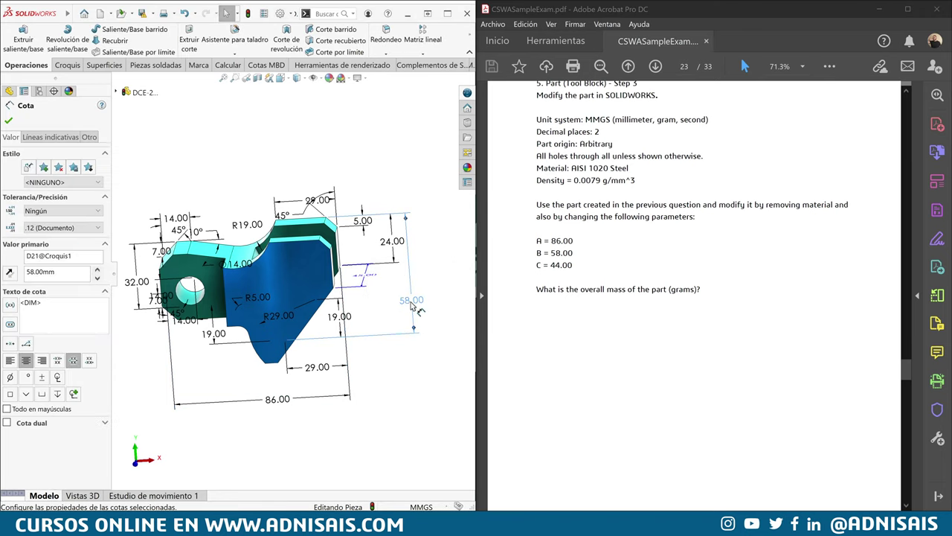
pyautogui.moveTo(246, 327)
pyautogui.mouseDown(button='middle')
pyautogui.moveTo(258, 349)
pyautogui.moveTo(369, 331)
pyautogui.mouseUp(button='middle')
pyautogui.doubleClick(368, 331)
pyautogui.write('44')
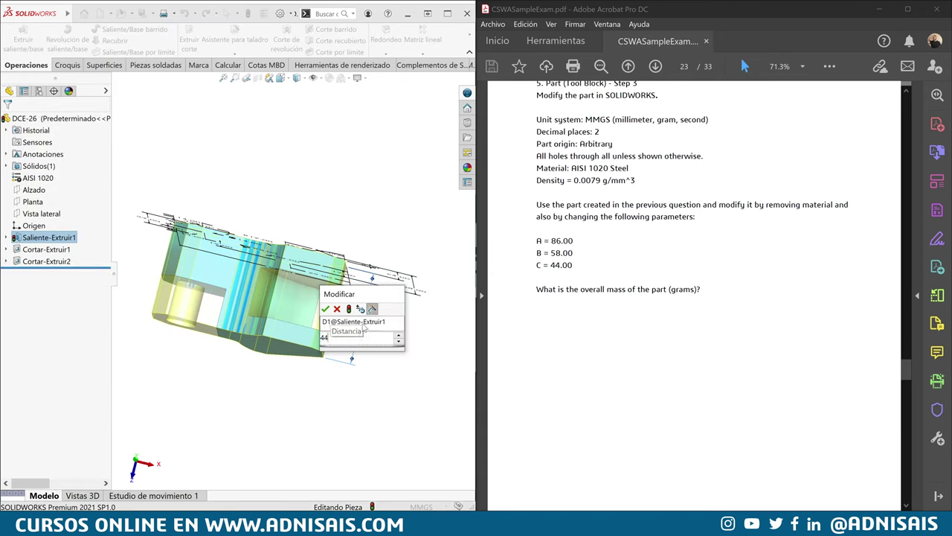
pyautogui.press('Return')
pyautogui.click(374, 330)
pyautogui.moveTo(373, 329); pyautogui.dragTo(246, 149, button='middle')
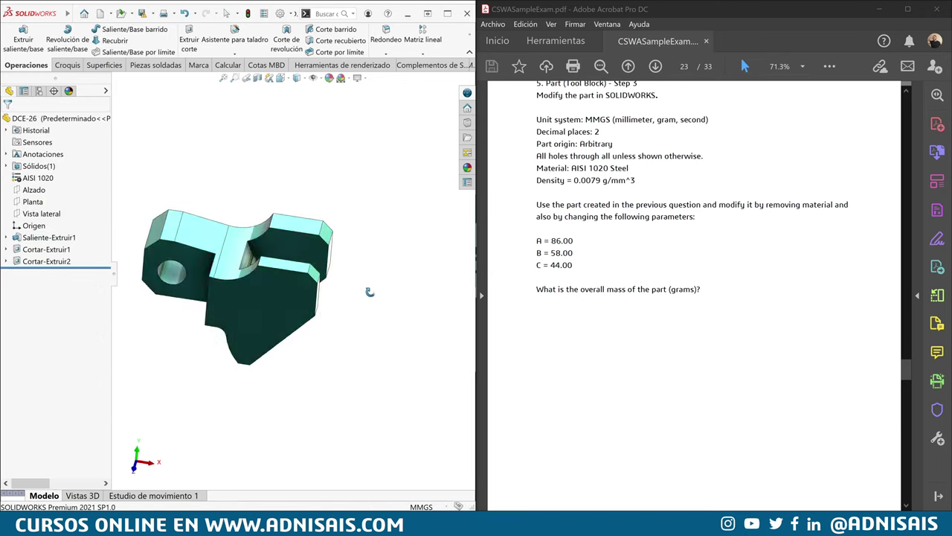
# Read the part's 697.06 g mass in Mass Properties, compare it with the answer key, and close the report.
pyautogui.click(226, 65)
pyautogui.click(165, 37)
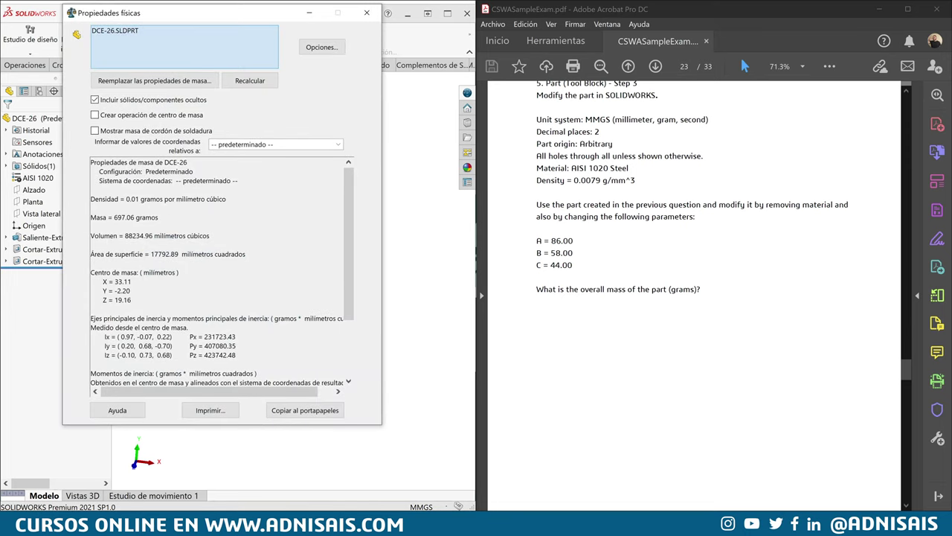
pyautogui.moveTo(906, 368); pyautogui.dragTo(905, 438)
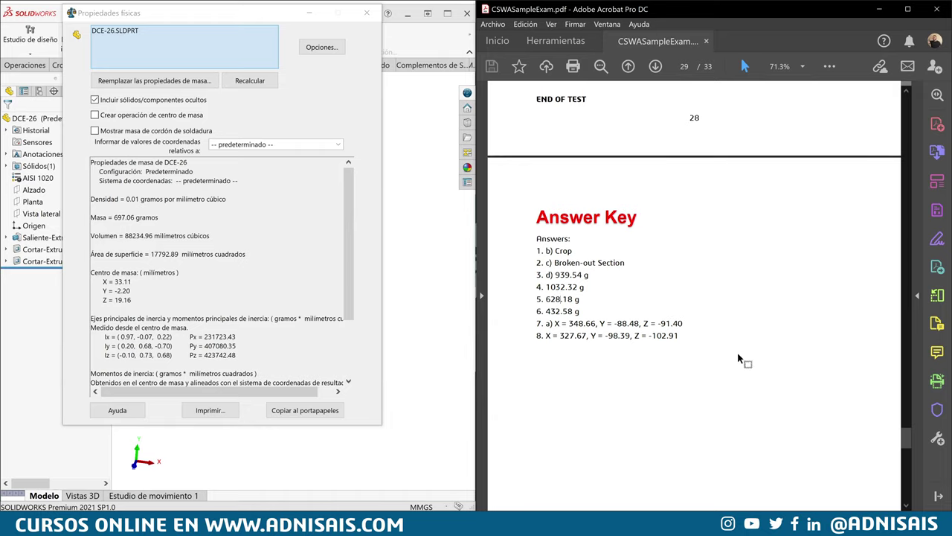
pyautogui.moveTo(908, 441); pyautogui.dragTo(911, 361)
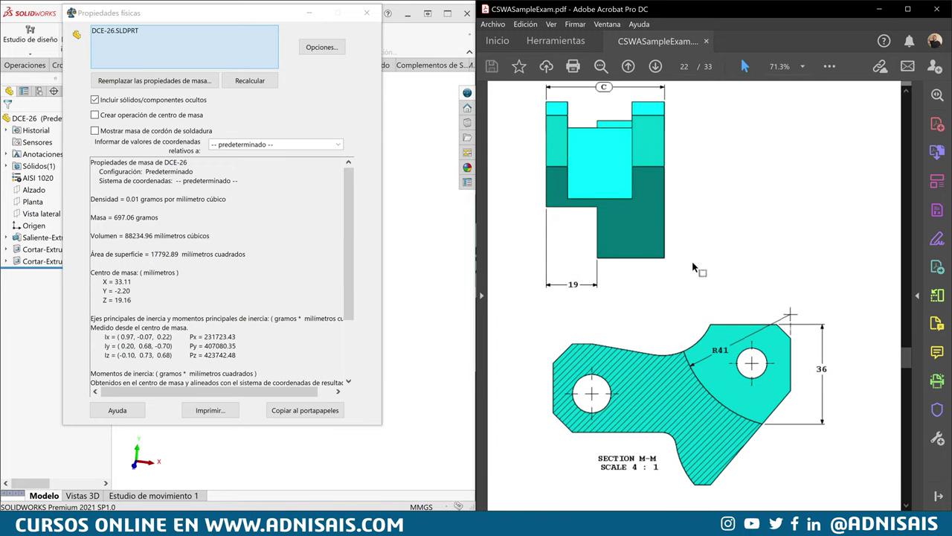
pyautogui.click(367, 13)
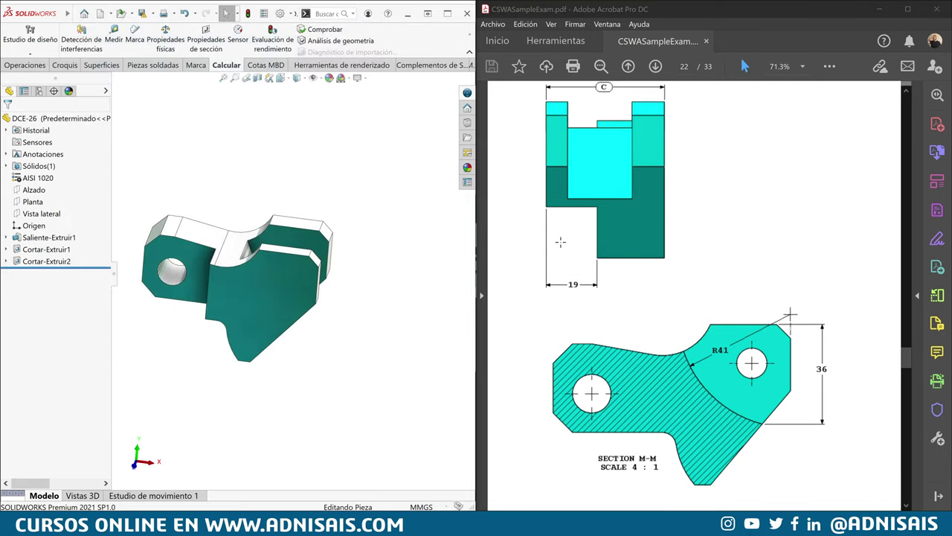
# Review the exam drawings, then expand Cortar-Extruir1 and edit its sketch Croquis2.
pyautogui.moveTo(904, 360); pyautogui.dragTo(915, 351)
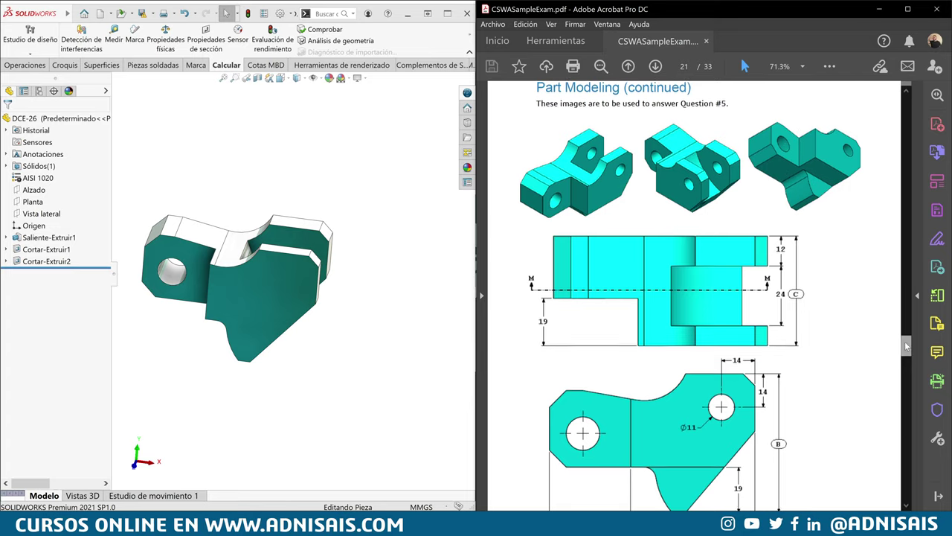
pyautogui.scroll(-3, 906, 351)
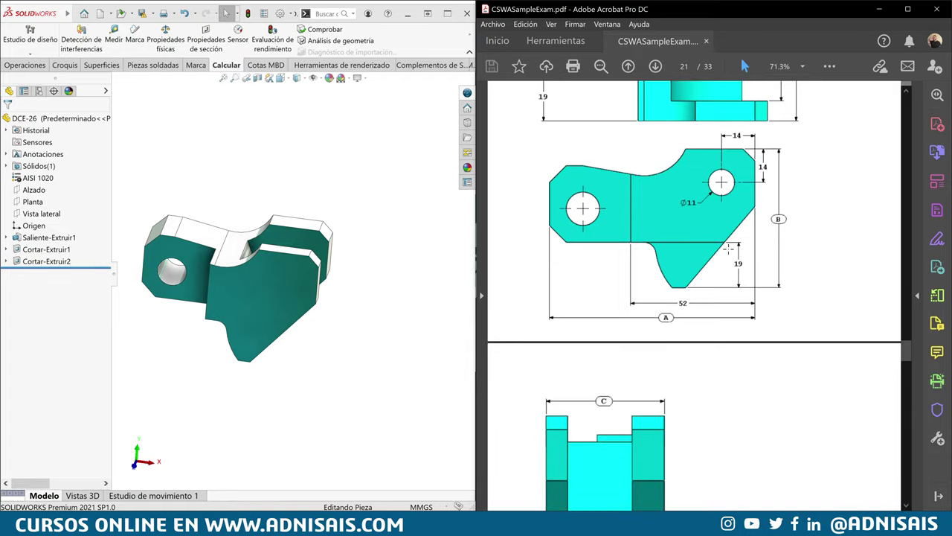
pyautogui.moveTo(902, 346); pyautogui.dragTo(910, 357)
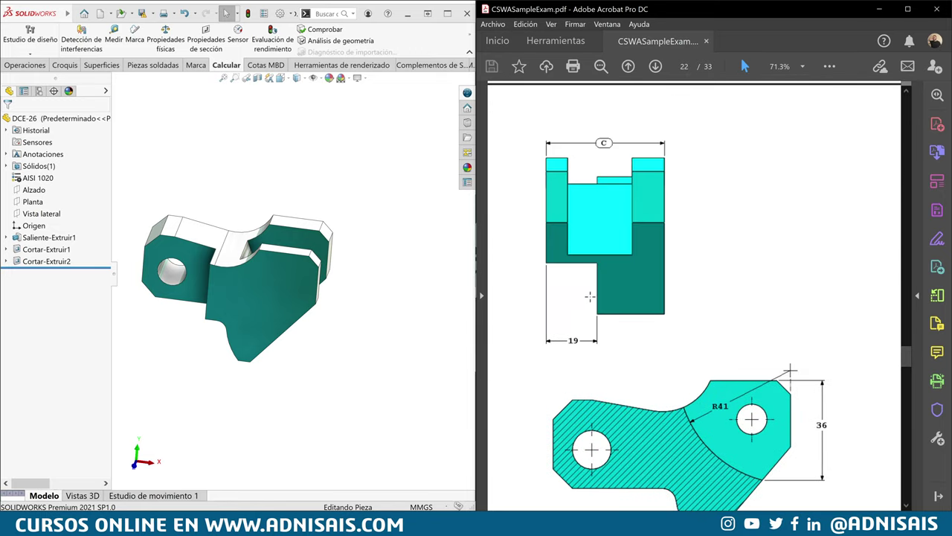
pyautogui.click(6, 249)
pyautogui.click(44, 262)
# Draw a corner rectangle from the middle edge down to the bracket's lower right in Croquis2.
pyautogui.click(61, 246)
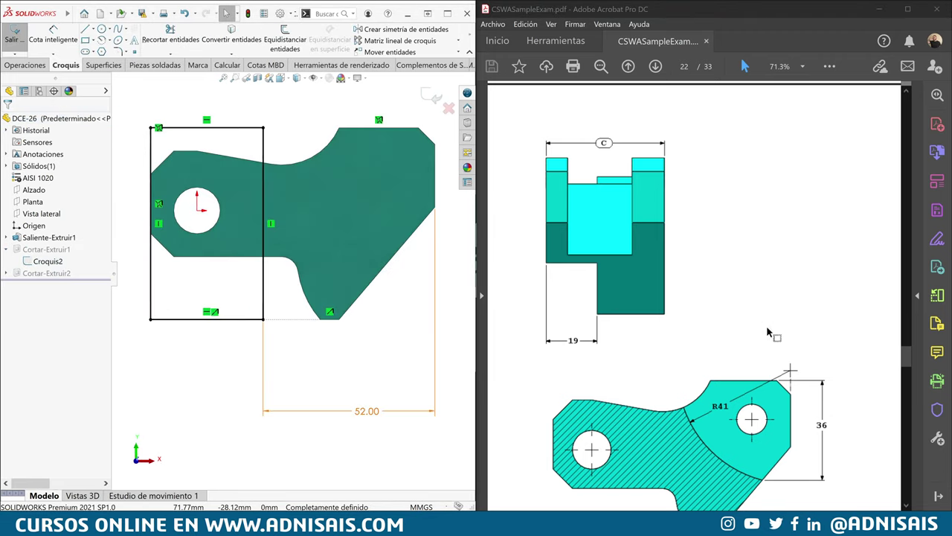
pyautogui.moveTo(909, 365); pyautogui.dragTo(914, 360)
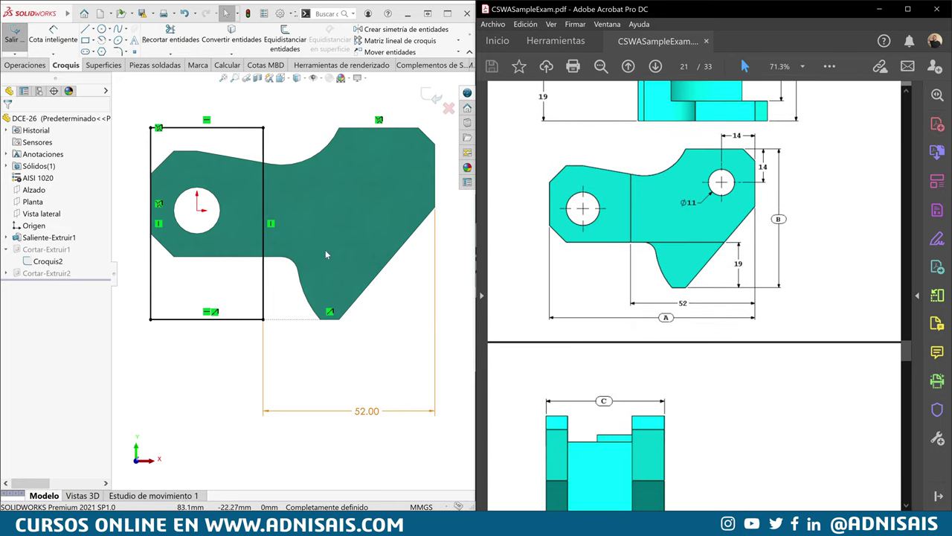
pyautogui.click(85, 40)
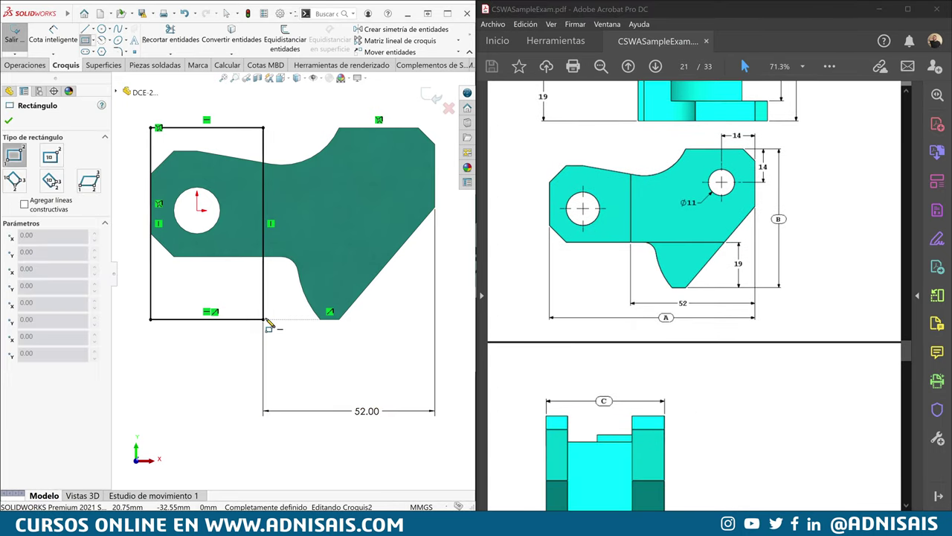
pyautogui.click(250, 257)
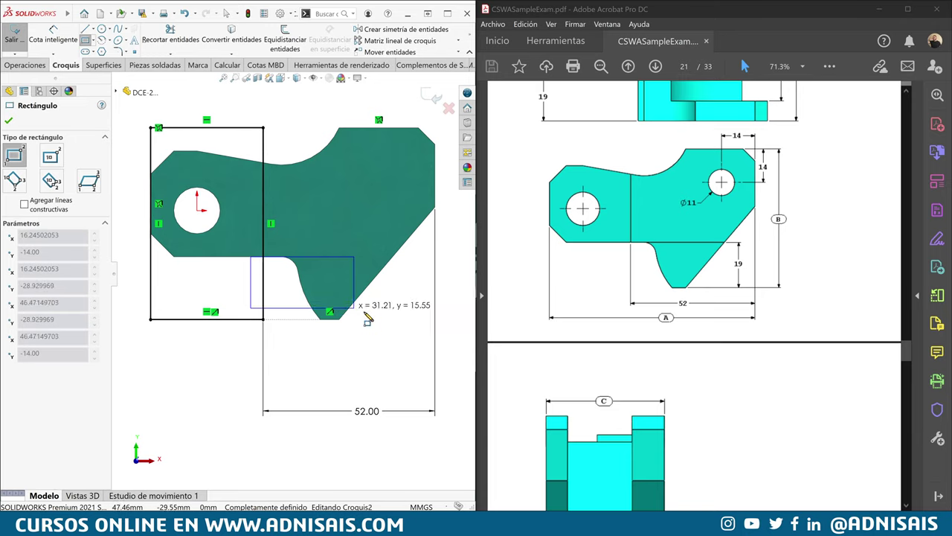
pyautogui.click(396, 320)
pyautogui.press('Escape')
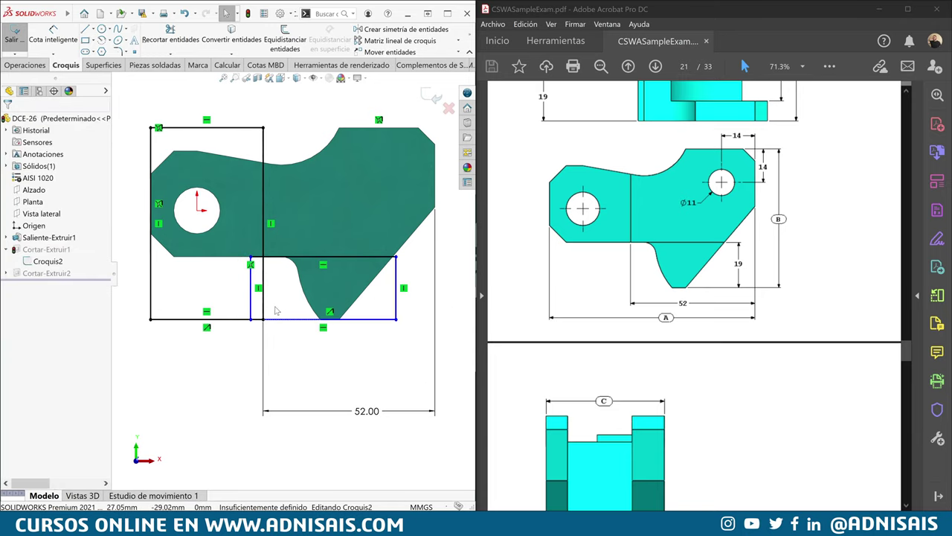
# Delete the rectangle's bottom and left sides, trim leftover segments and extend the bottom line right.
pyautogui.click(360, 325)
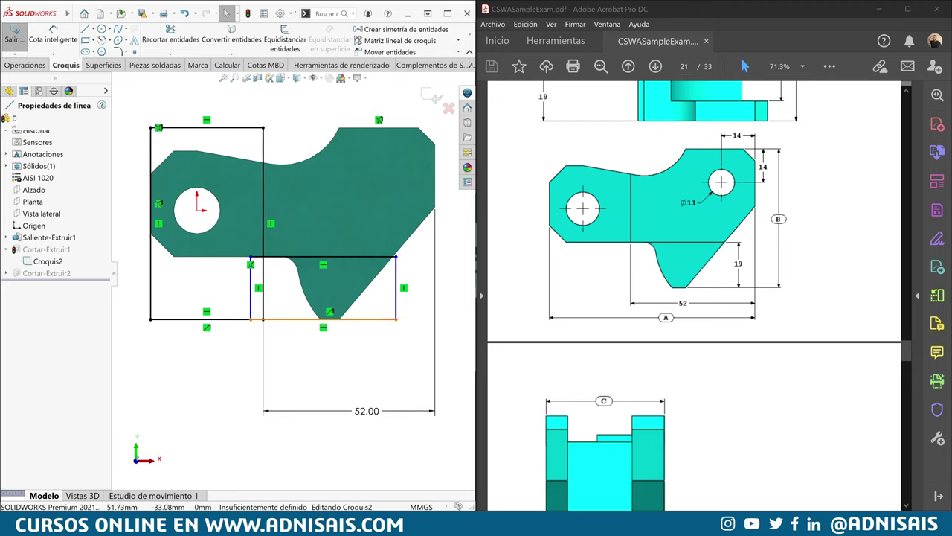
pyautogui.press('Delete')
pyautogui.click(251, 296)
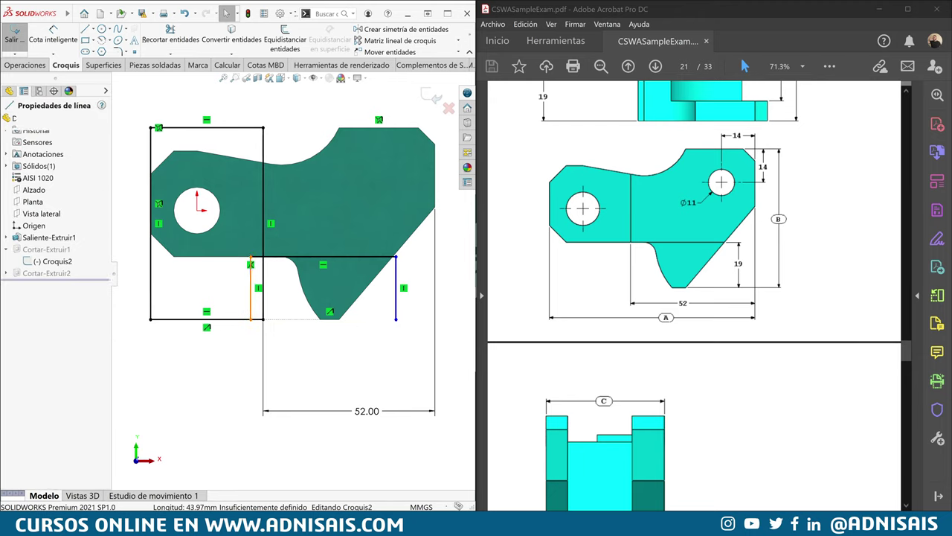
pyautogui.press('Delete')
pyautogui.moveTo(275, 296); pyautogui.dragTo(232, 336, button='right')
pyautogui.moveTo(255, 249); pyautogui.dragTo(283, 327)
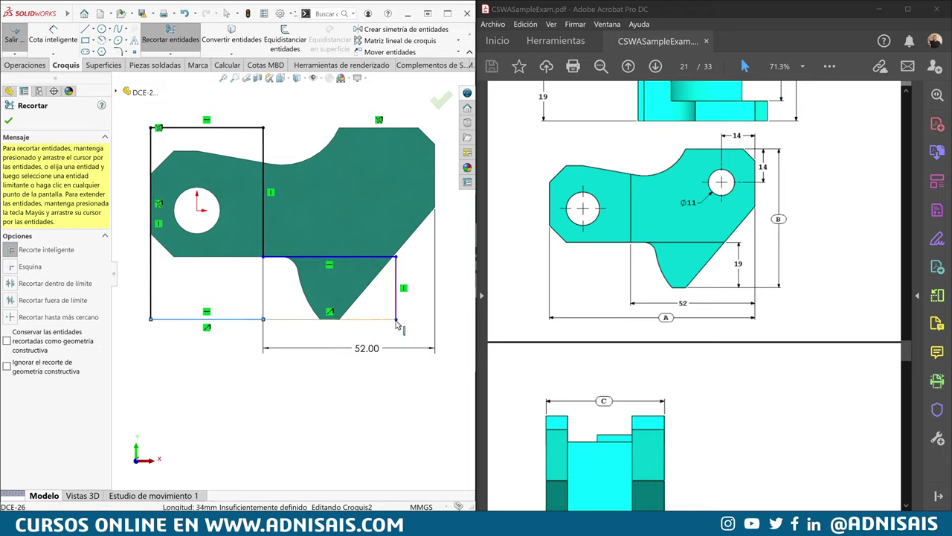
pyautogui.keyDown('shift'); pyautogui.moveTo(283, 327); pyautogui.dragTo(381, 348); pyautogui.keyUp('shift')
pyautogui.press('Escape')
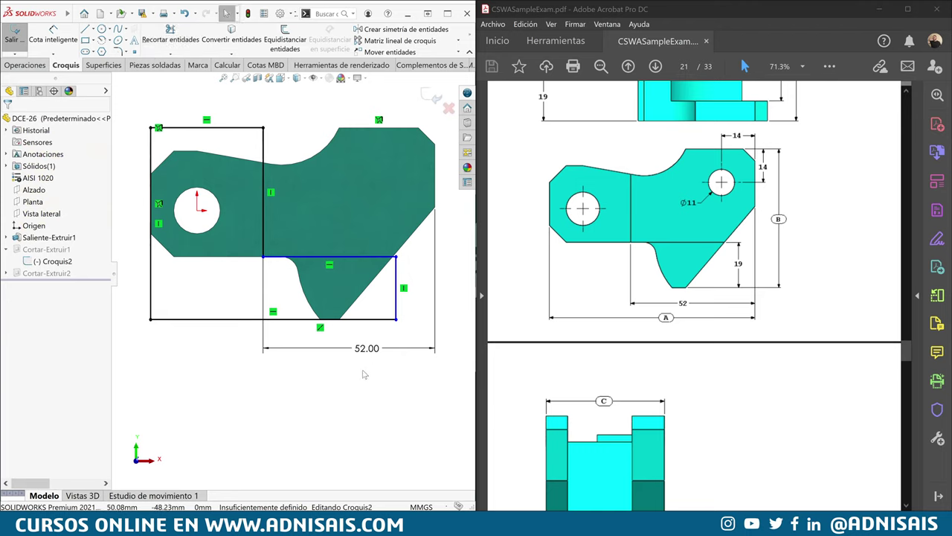
# Make the lower-right corner point coincident with the bracket's right edge.
pyautogui.click(265, 258)
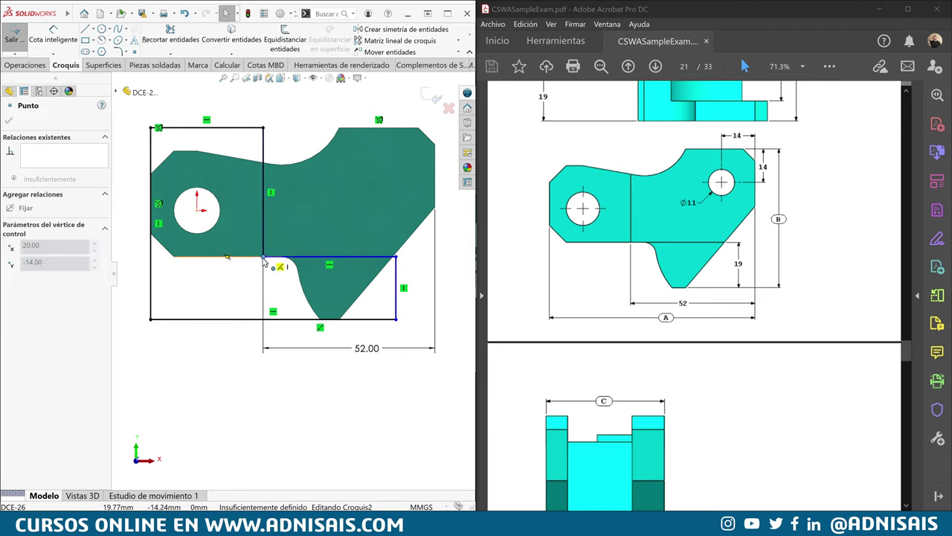
pyautogui.click(249, 280)
pyautogui.moveTo(396, 257); pyautogui.dragTo(421, 257)
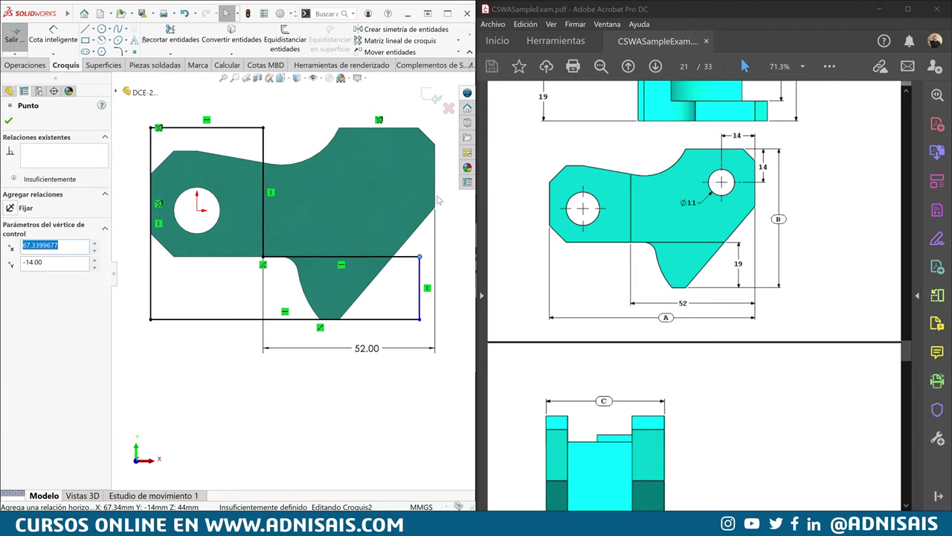
pyautogui.keyDown('ctrl'); pyautogui.click(435, 201); pyautogui.keyUp('ctrl')
pyautogui.click(462, 173)
pyautogui.click(359, 389)
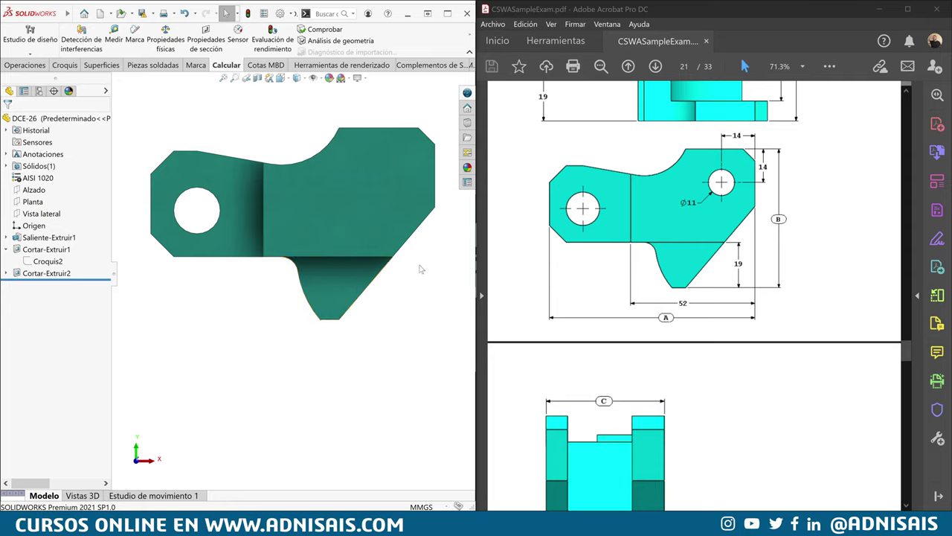
# Display the model's dimensions, compare them with the exam drawings, and return to the isometric view.
pyautogui.click(316, 275)
pyautogui.click(236, 223)
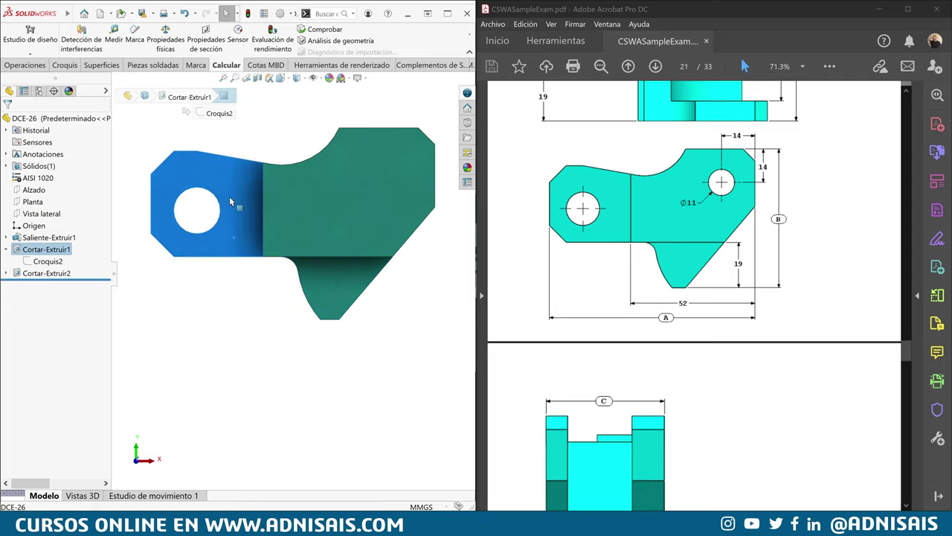
pyautogui.click(316, 201)
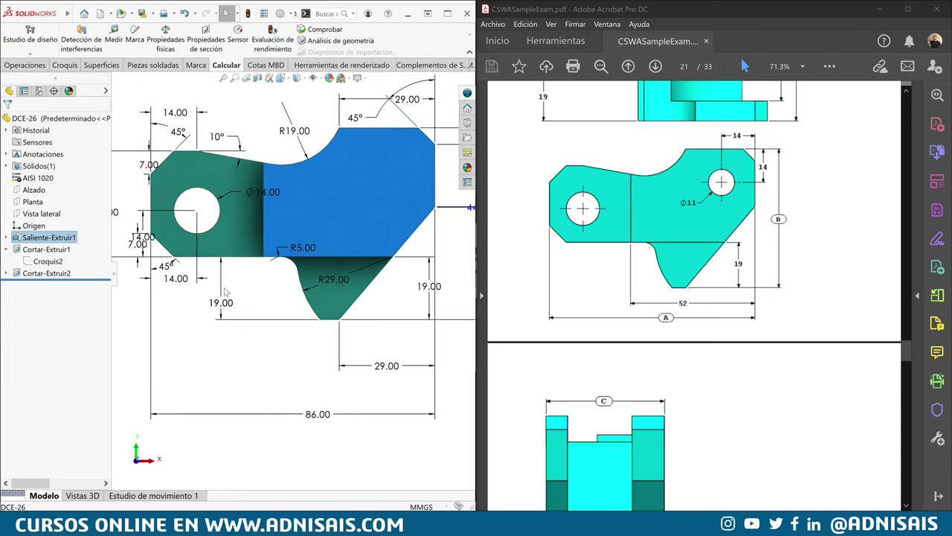
pyautogui.click(693, 295)
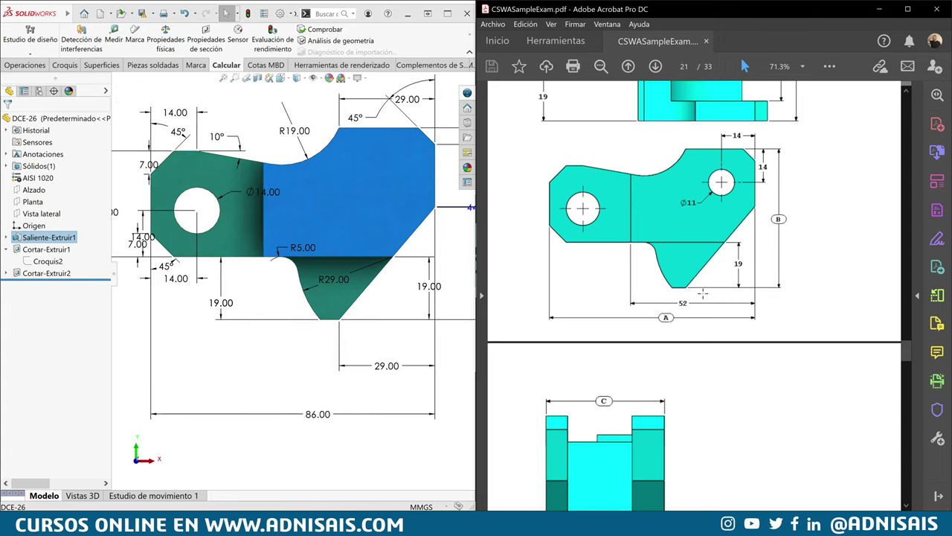
pyautogui.scroll(-1, 701, 285)
pyautogui.scroll(1, 701, 284)
pyautogui.scroll(3, 701, 285)
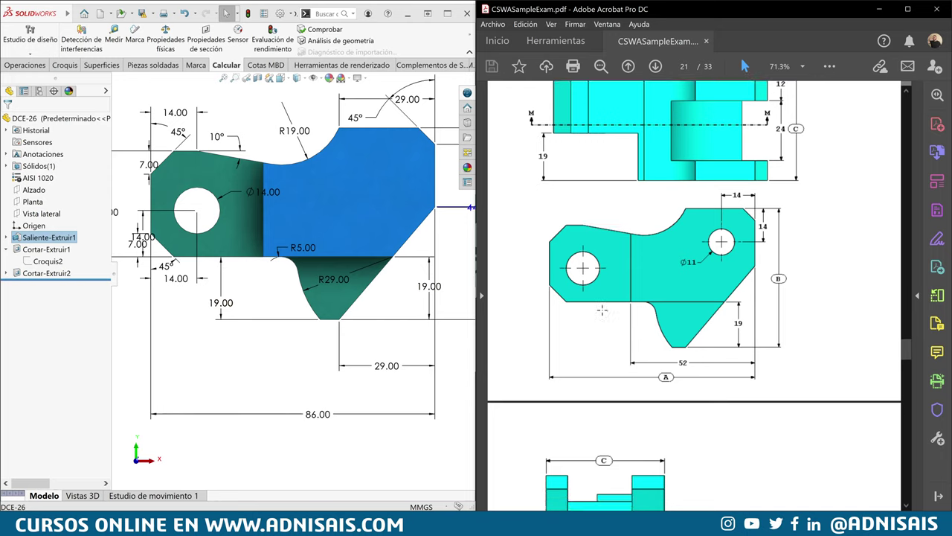
pyautogui.scroll(-5, 608, 308)
pyautogui.scroll(-3, 630, 368)
pyautogui.click(256, 118)
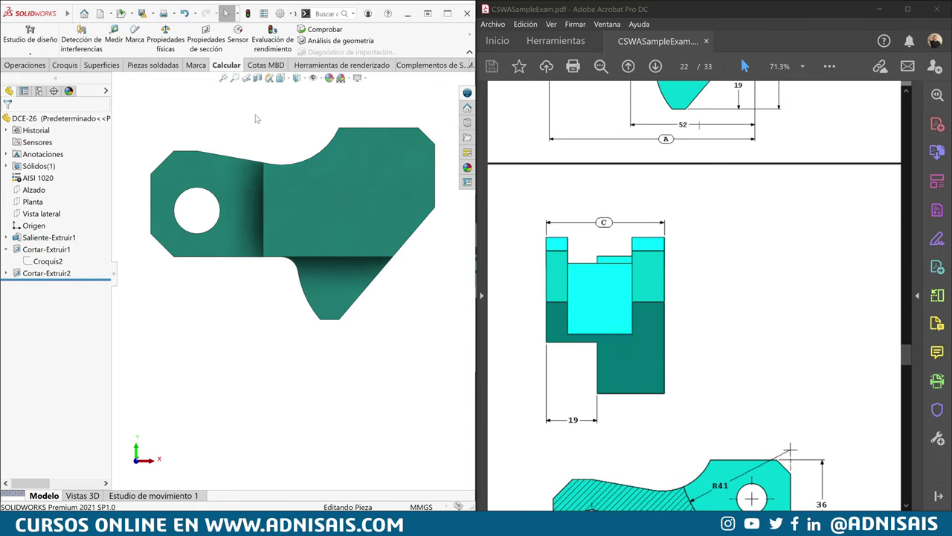
pyautogui.hotkey('ctrl', '7')
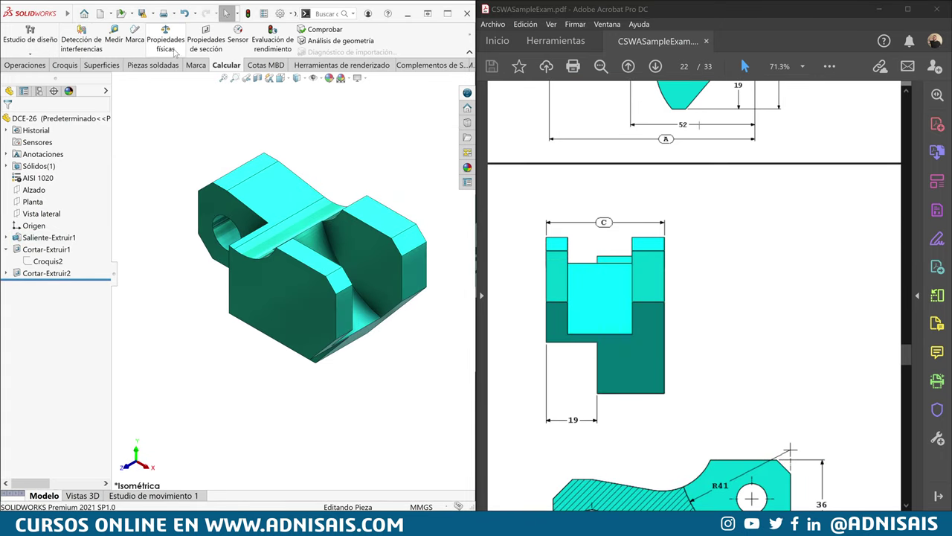
# Confirm the reworked bracket's 643.20 g mass against the answer key and close the mass report.
pyautogui.click(165, 34)
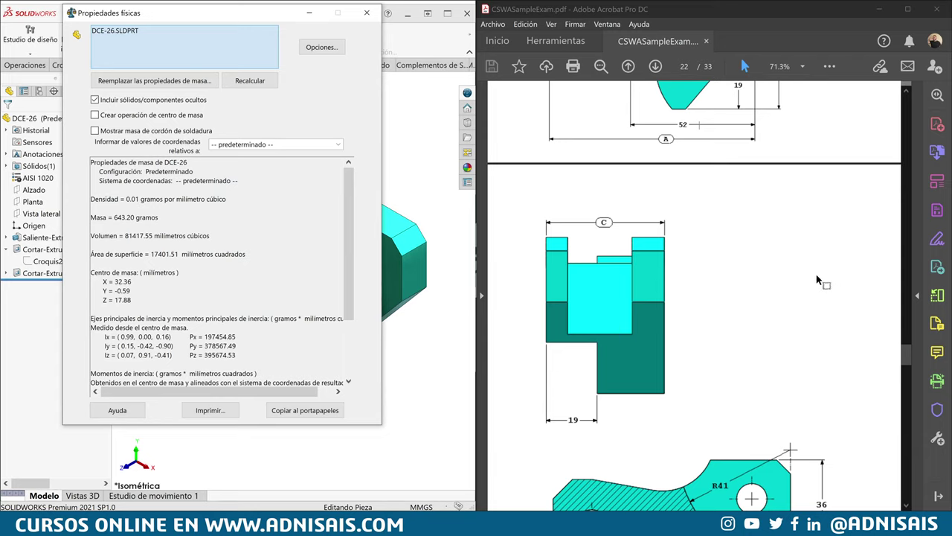
pyautogui.moveTo(905, 346); pyautogui.dragTo(908, 440)
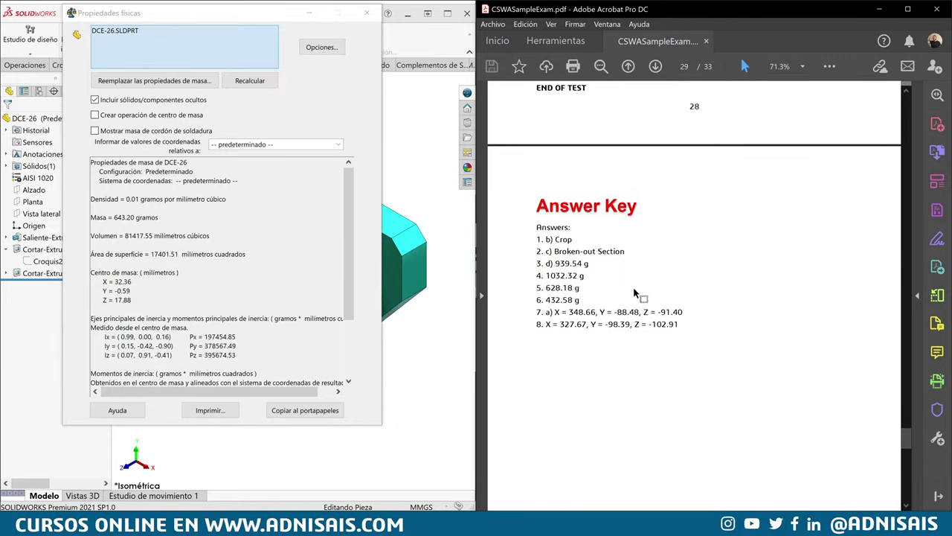
pyautogui.moveTo(910, 445); pyautogui.dragTo(914, 366)
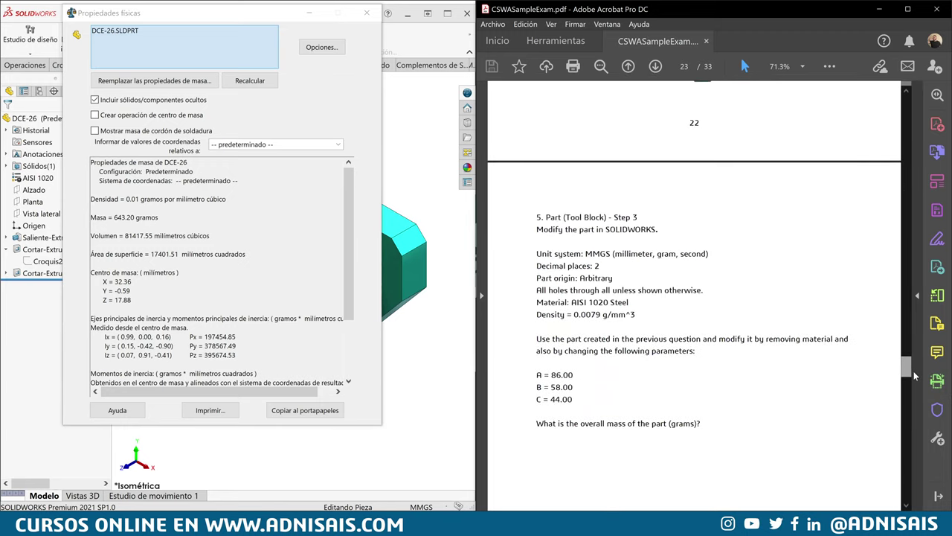
pyautogui.moveTo(914, 367); pyautogui.dragTo(916, 360)
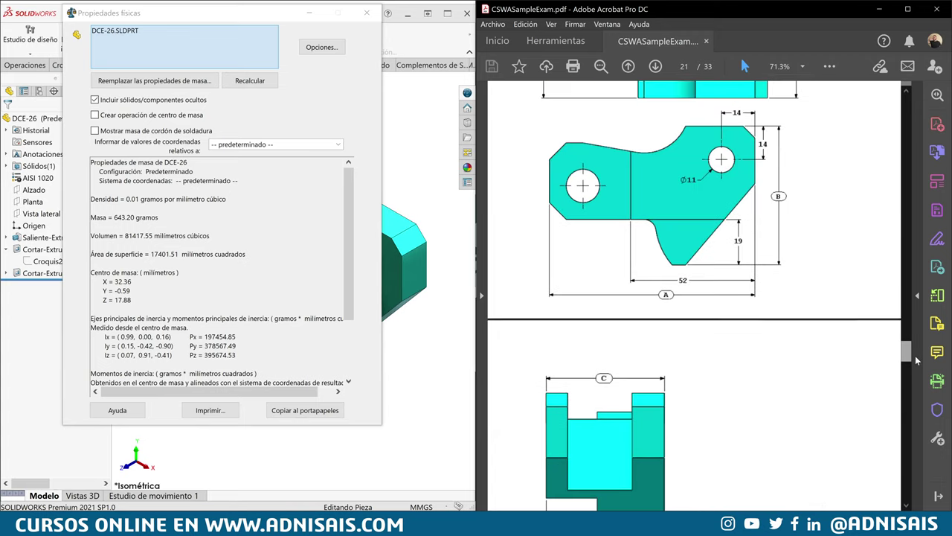
pyautogui.scroll(1, 917, 359)
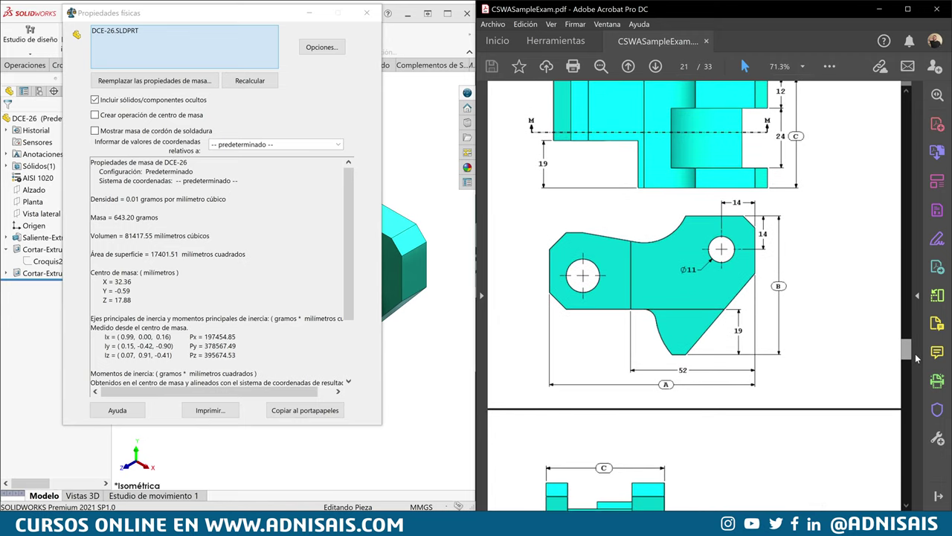
pyautogui.scroll(1, 917, 359)
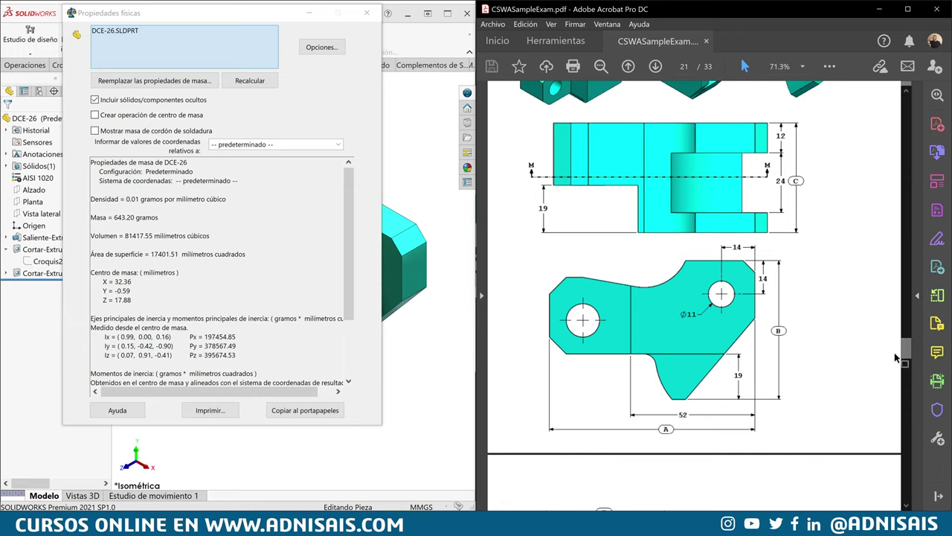
pyautogui.click(366, 13)
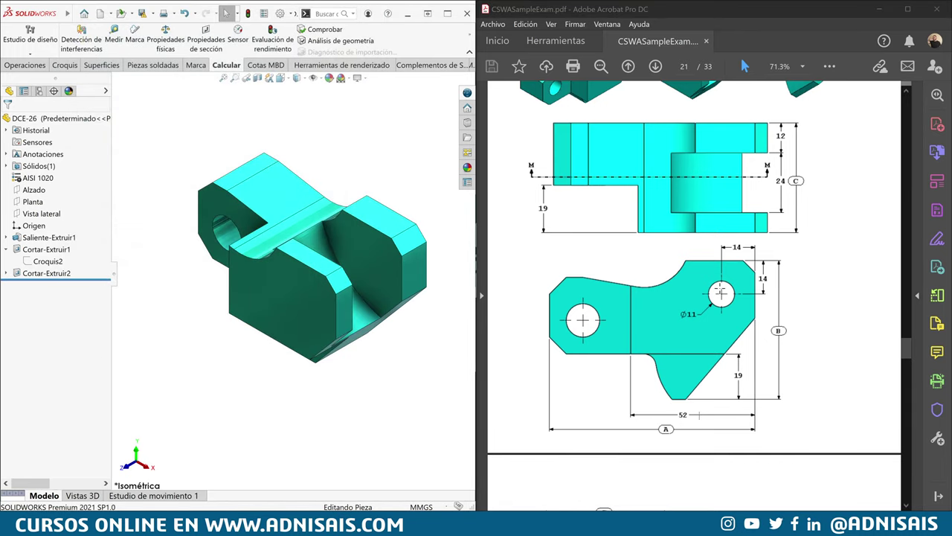
# Start a sketch on the front plate face, view it normal, and draw a circle.
pyautogui.click(277, 291)
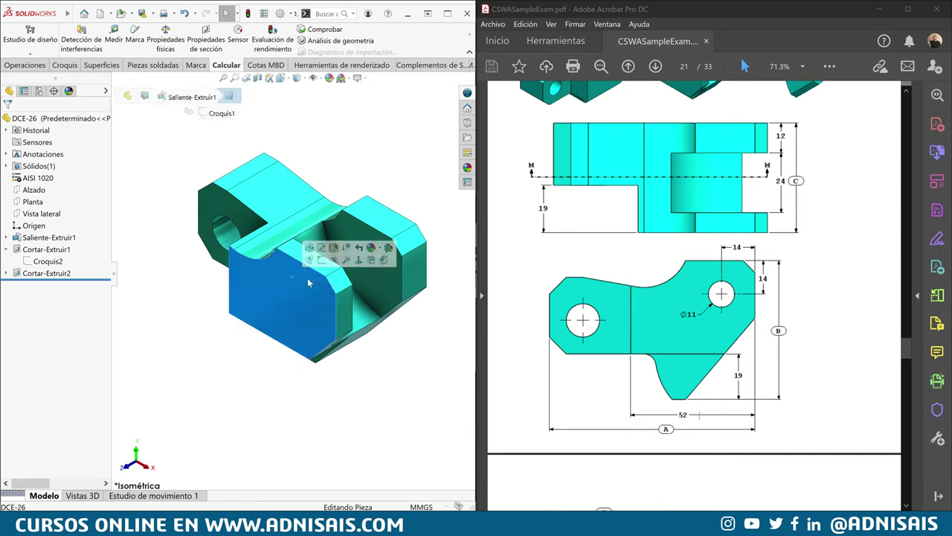
pyautogui.click(322, 267)
pyautogui.hotkey('ctrl', '8')
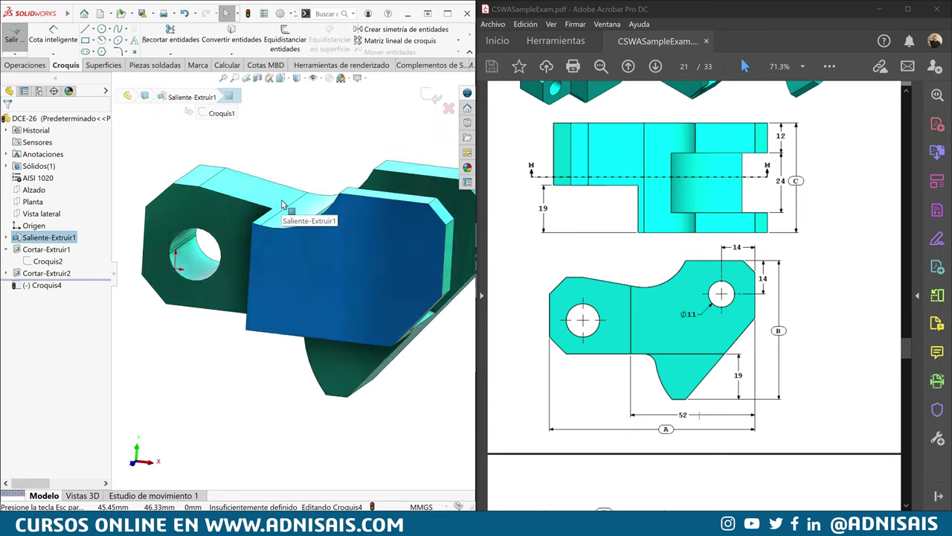
pyautogui.press('c')
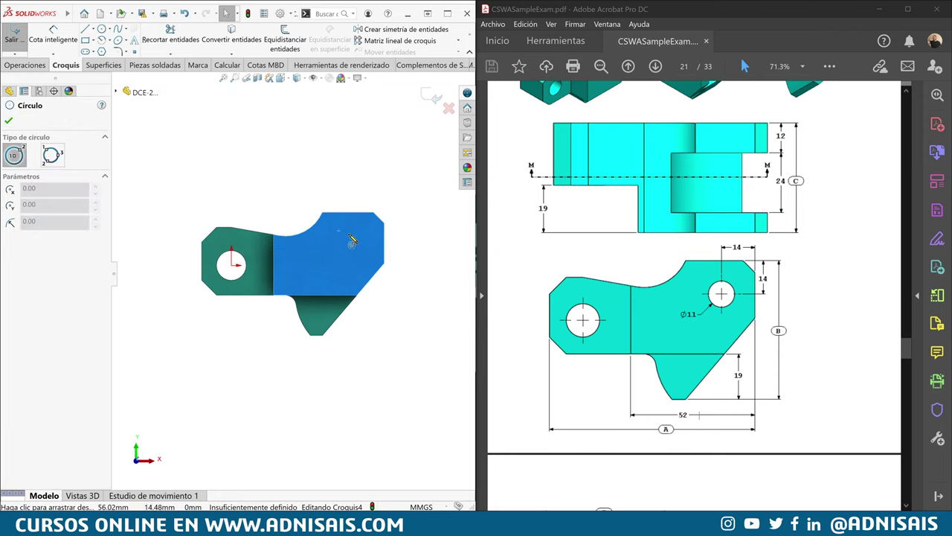
pyautogui.click(356, 235)
pyautogui.click(374, 242)
# Locate the circle's centre 14 mm from the top edge and 14 mm from the right edge.
pyautogui.press('d')
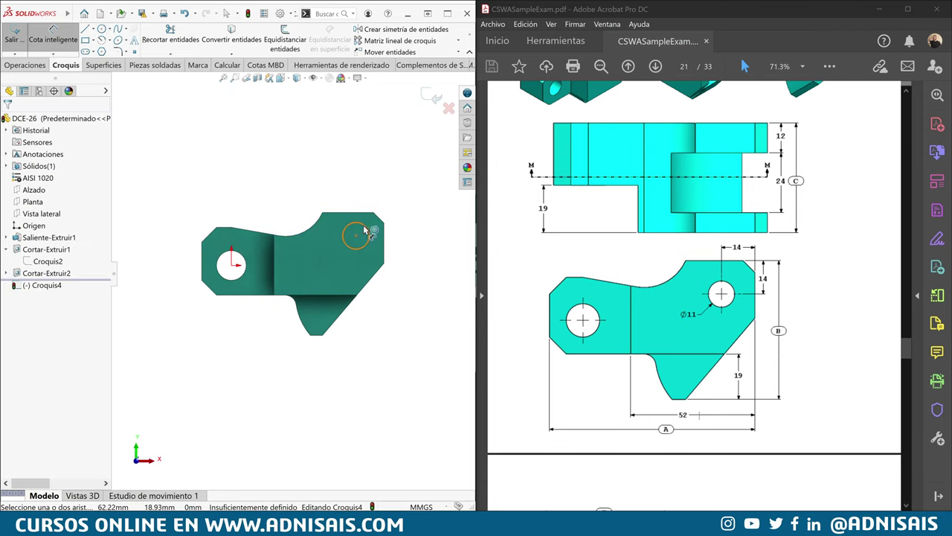
pyautogui.click(364, 229)
pyautogui.click(372, 214)
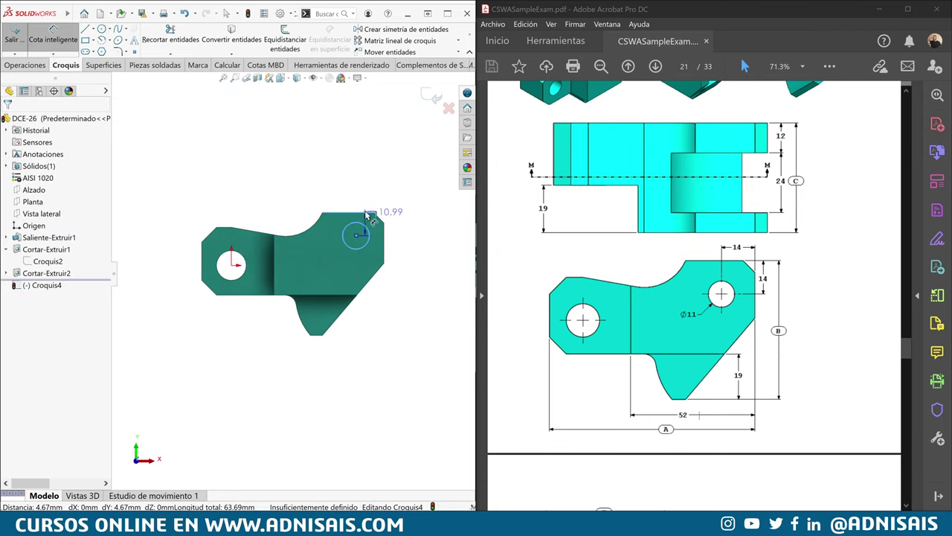
pyautogui.click(384, 202)
pyautogui.write('14')
pyautogui.press('Return')
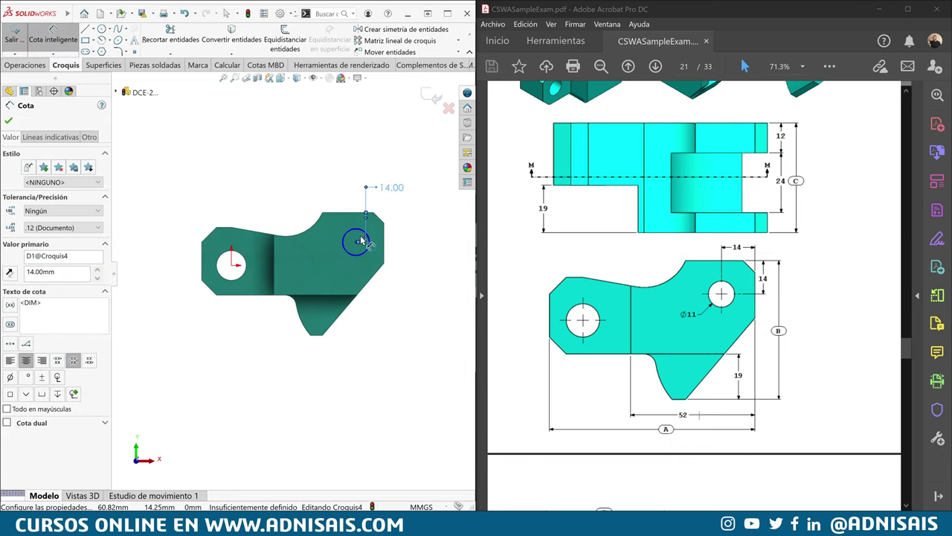
pyautogui.click(366, 236)
pyautogui.click(384, 240)
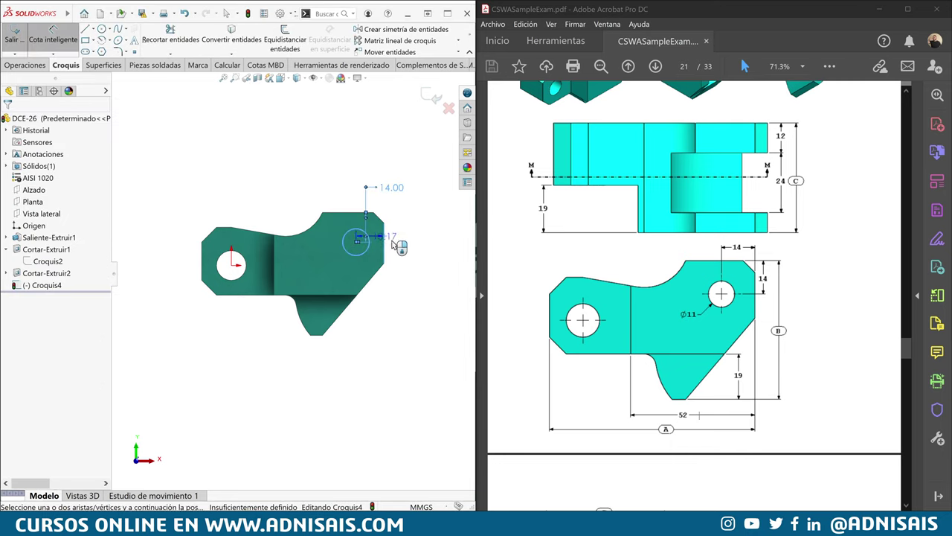
pyautogui.click(436, 325)
pyautogui.write('4')
pyautogui.press('Return')
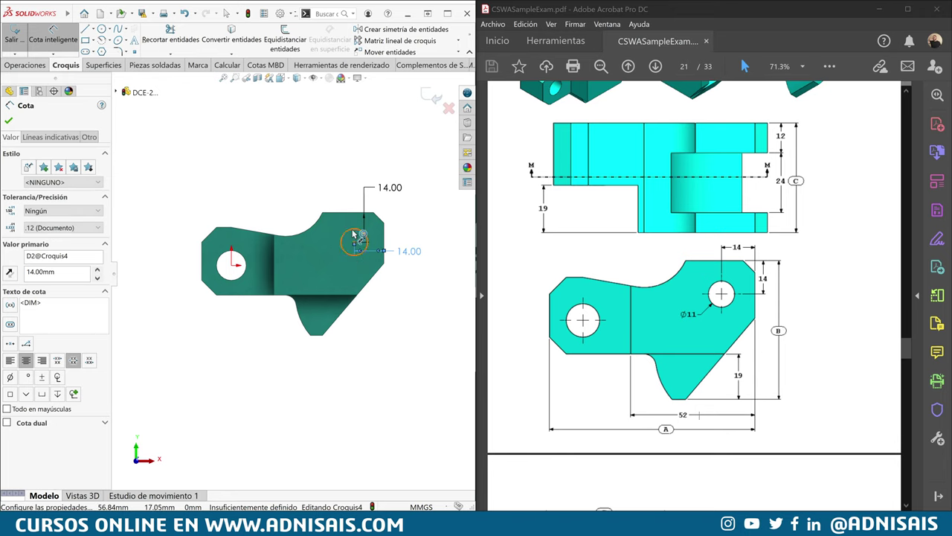
# Dimension the circle's diameter to 11 mm.
pyautogui.click(347, 233)
pyautogui.click(324, 197)
pyautogui.write('11')
pyautogui.press('Return')
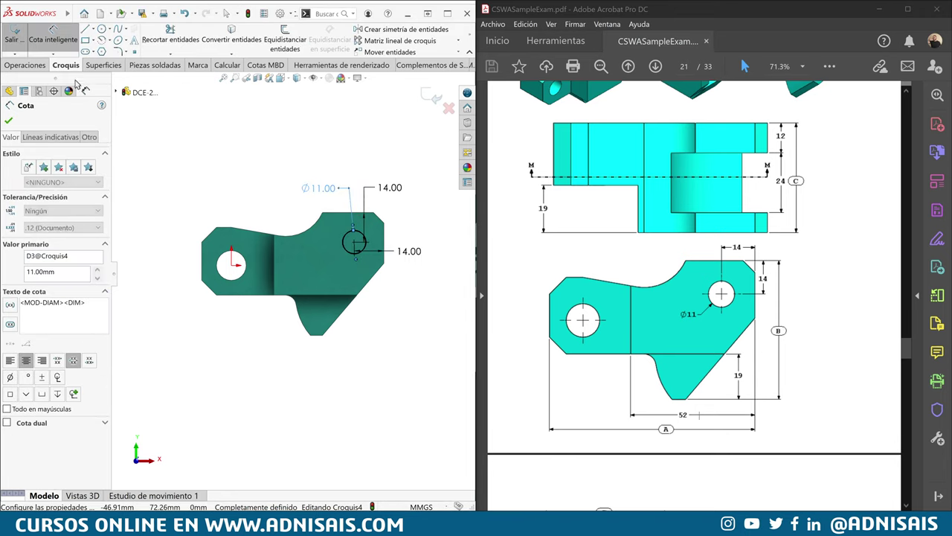
# Cut the circle Through All with Extruded Cut to create the hole.
pyautogui.click(26, 66)
pyautogui.click(190, 37)
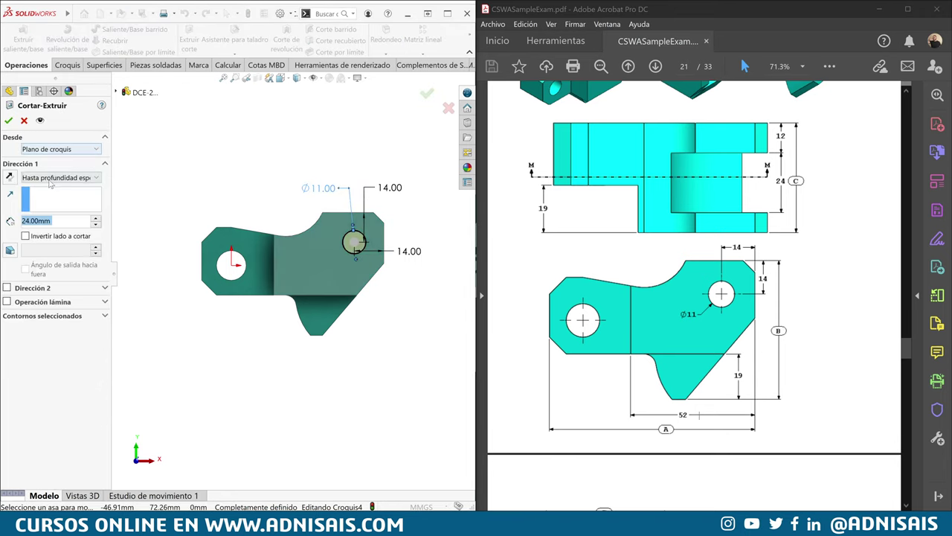
pyautogui.click(59, 177)
pyautogui.click(36, 198)
pyautogui.click(9, 120)
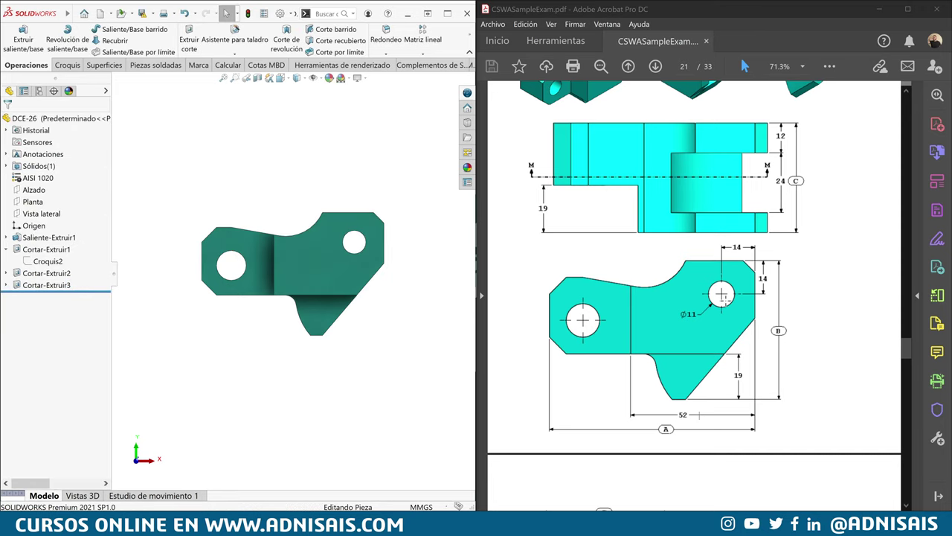
# Turn the holed part isometric, read its 628.18 g mass, and match it to answer 5.
pyautogui.scroll(2, 734, 301)
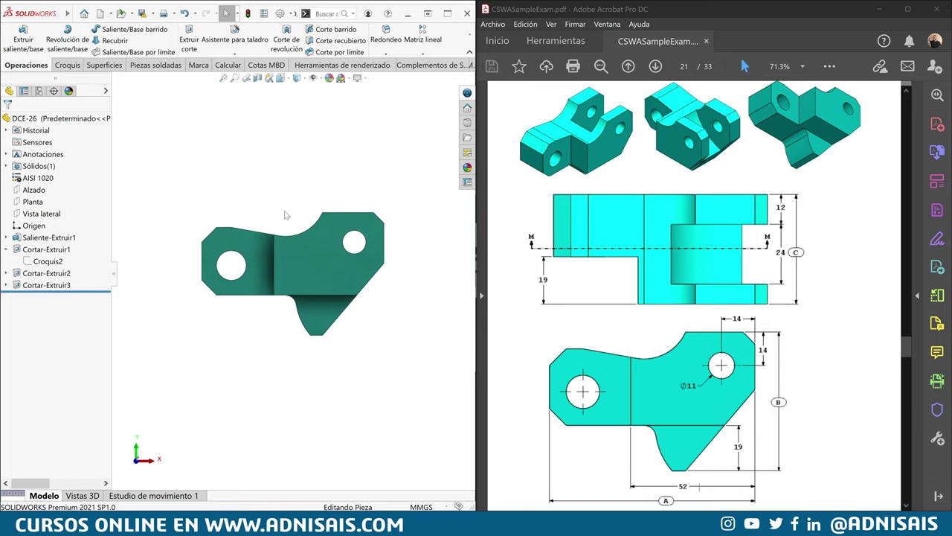
pyautogui.moveTo(284, 215)
pyautogui.mouseDown(button='middle')
pyautogui.moveTo(244, 263)
pyautogui.moveTo(214, 192)
pyautogui.mouseUp(button='middle')
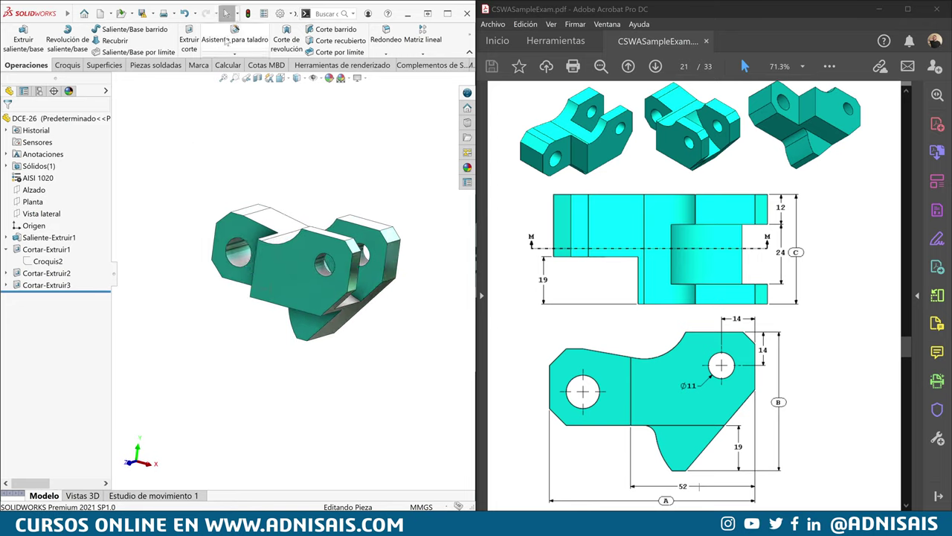
pyautogui.click(227, 65)
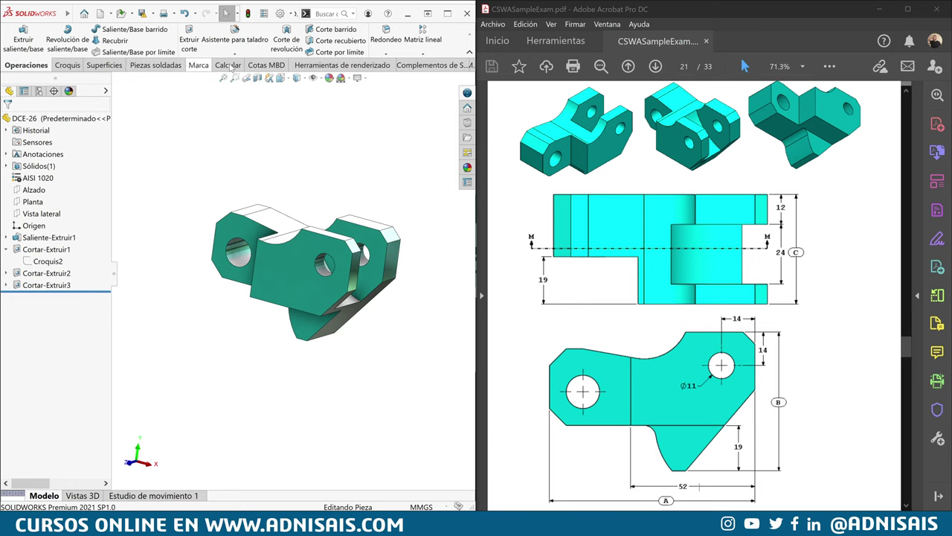
pyautogui.click(165, 39)
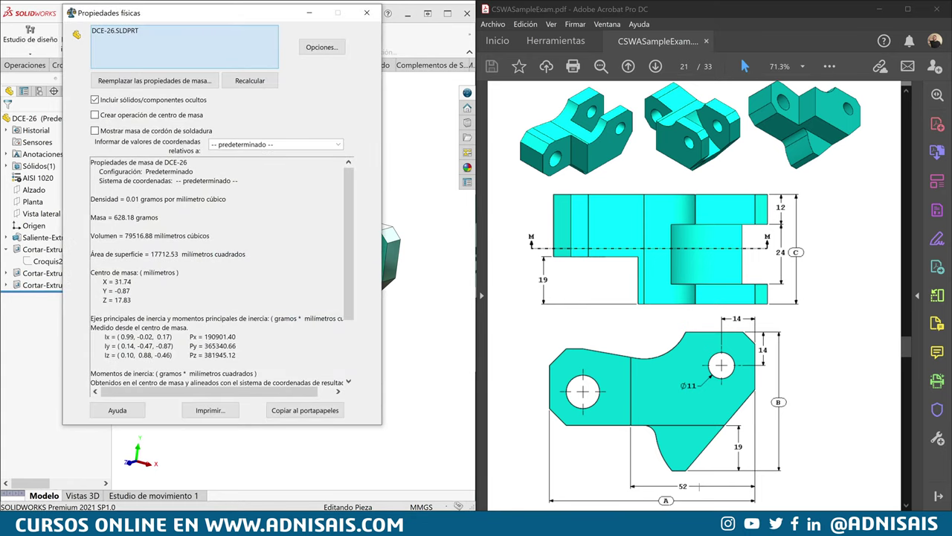
pyautogui.moveTo(906, 350); pyautogui.dragTo(912, 410)
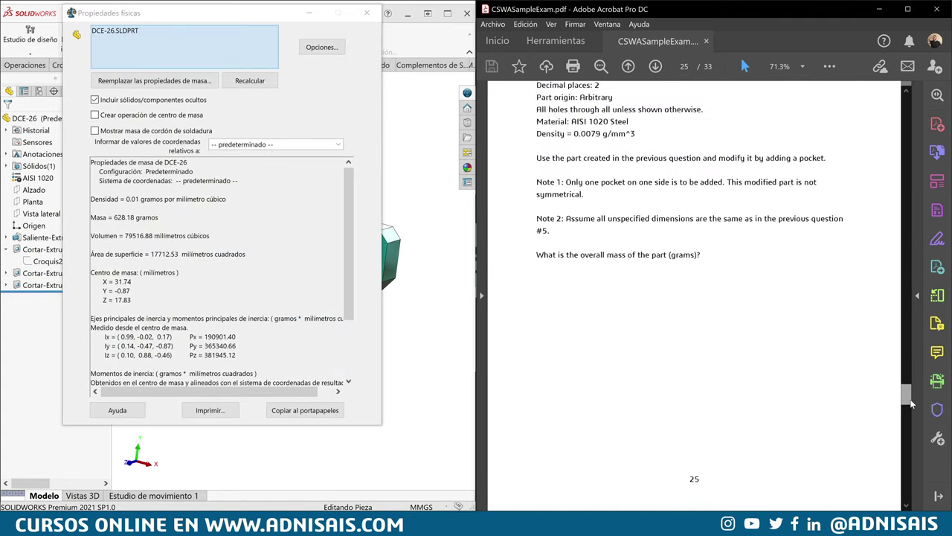
pyautogui.scroll(-5, 813, 387)
pyautogui.scroll(-5, 812, 387)
pyautogui.scroll(-5, 813, 387)
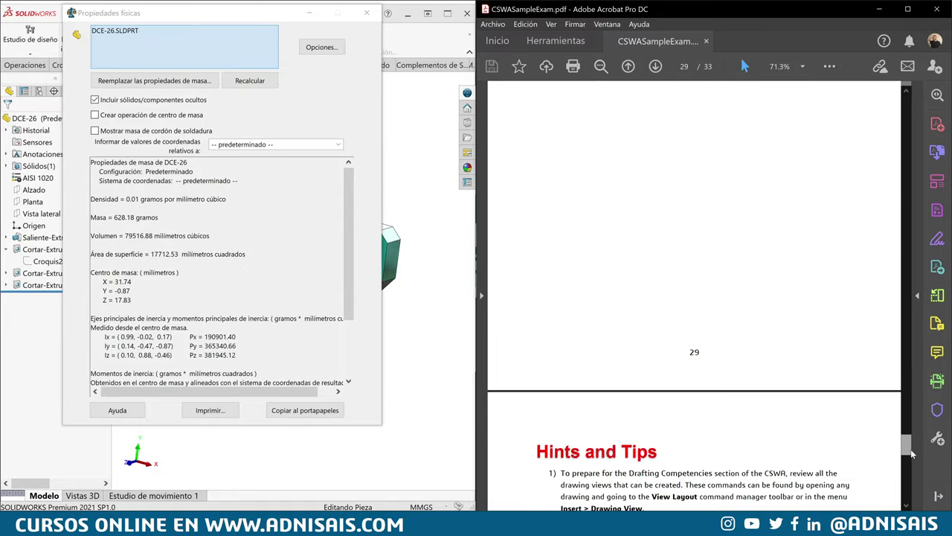
pyautogui.scroll(-5, 813, 387)
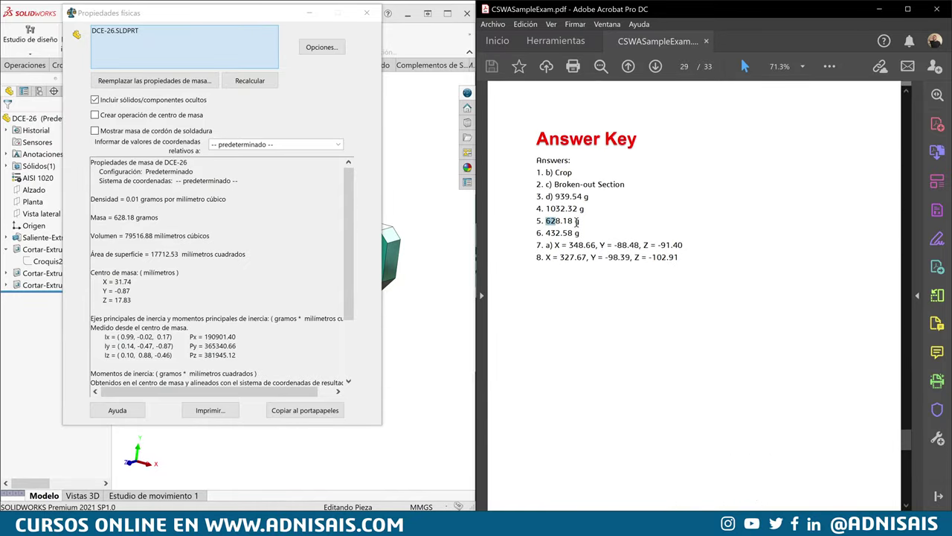
pyautogui.moveTo(577, 221); pyautogui.dragTo(580, 221)
pyautogui.click(366, 13)
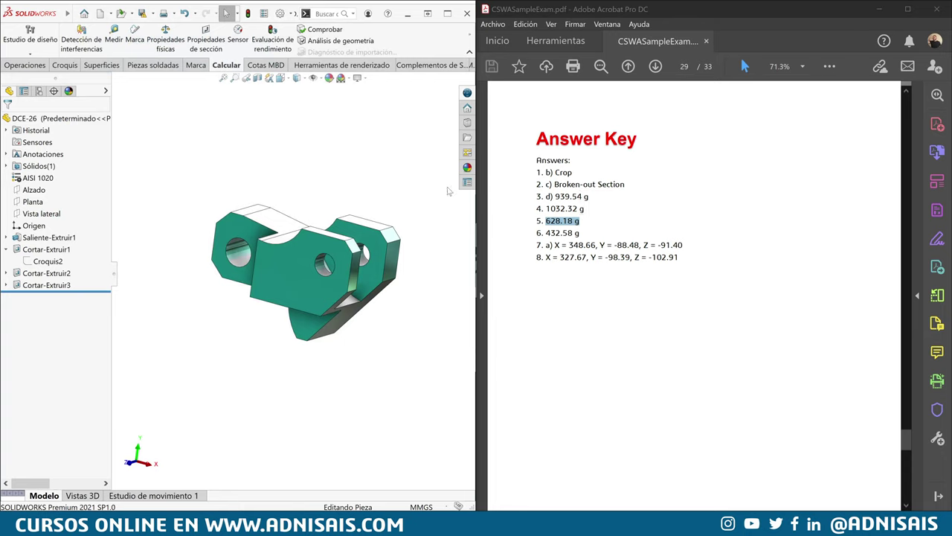
# Bring the PDF back to page 24's Section U-U drawings for Question 6, then select the front plate face.
pyautogui.moveTo(905, 442); pyautogui.dragTo(911, 387)
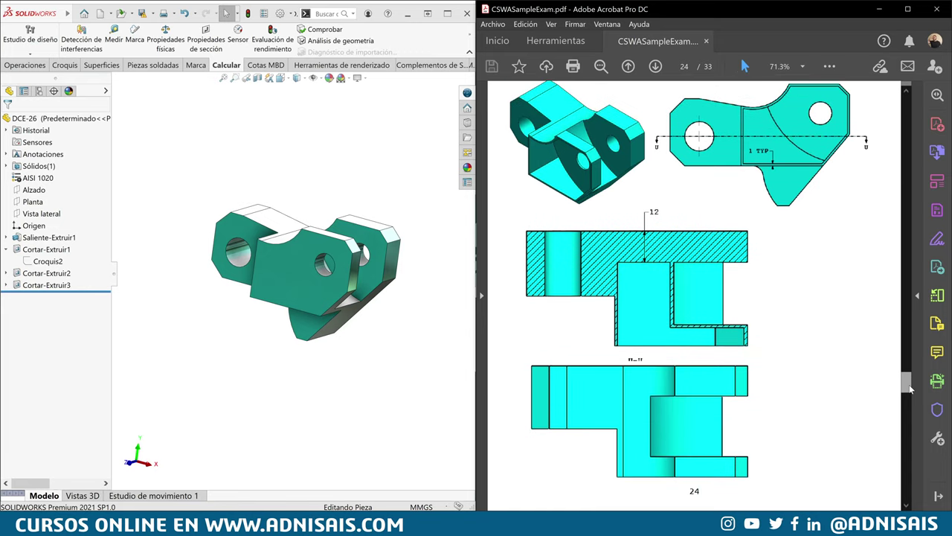
pyautogui.moveTo(911, 387); pyautogui.dragTo(909, 372)
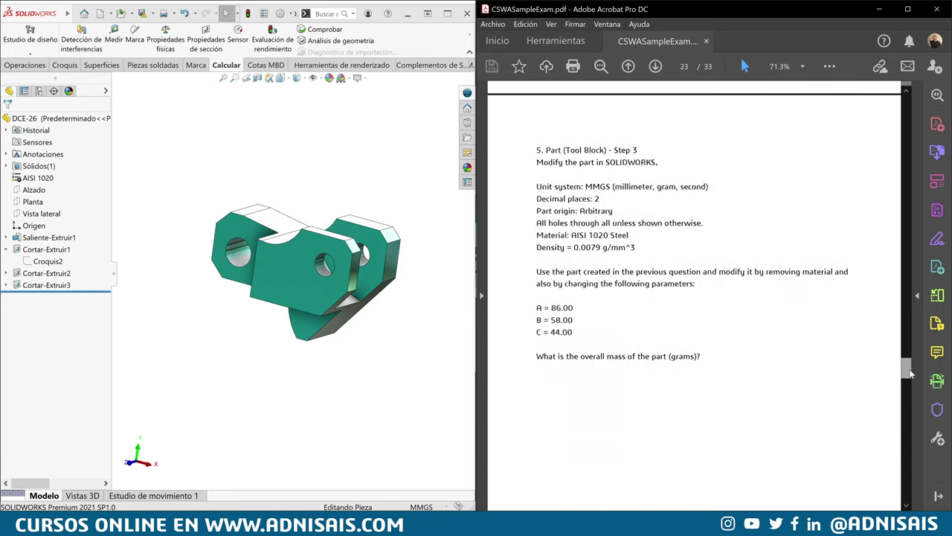
pyautogui.scroll(-3, 910, 372)
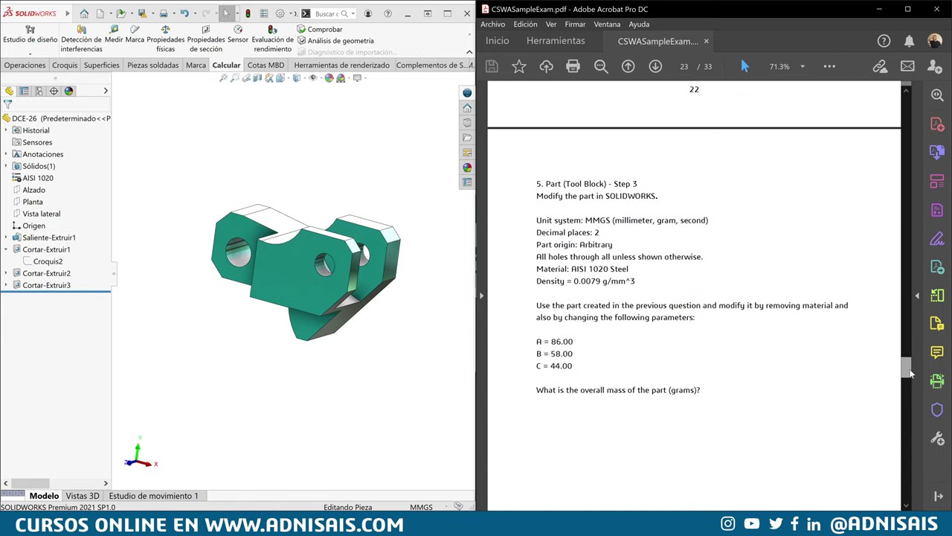
pyautogui.moveTo(909, 372); pyautogui.dragTo(911, 387)
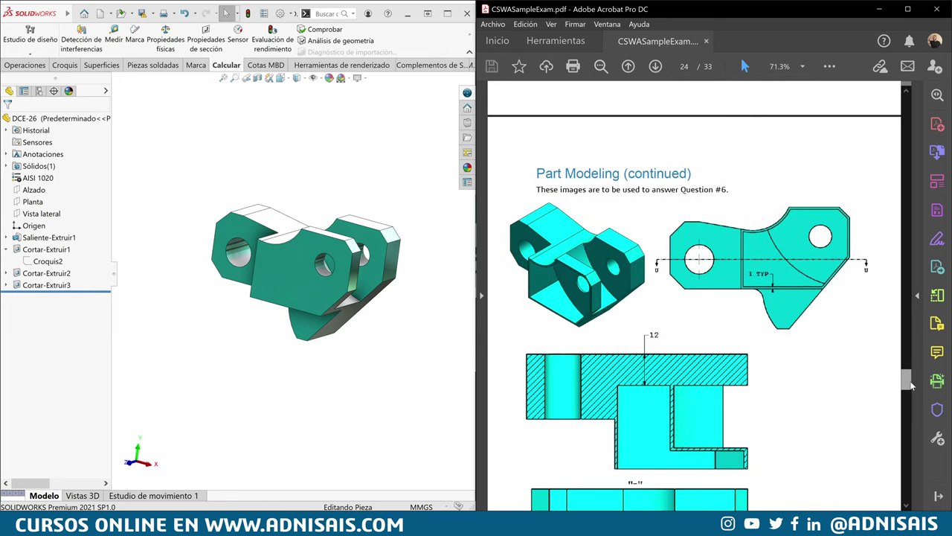
pyautogui.scroll(-1, 912, 386)
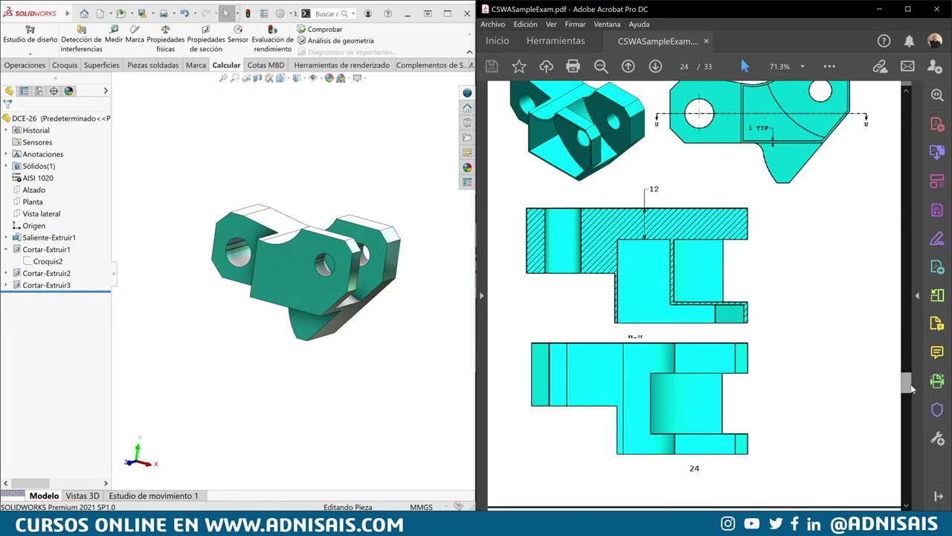
pyautogui.scroll(3, 912, 387)
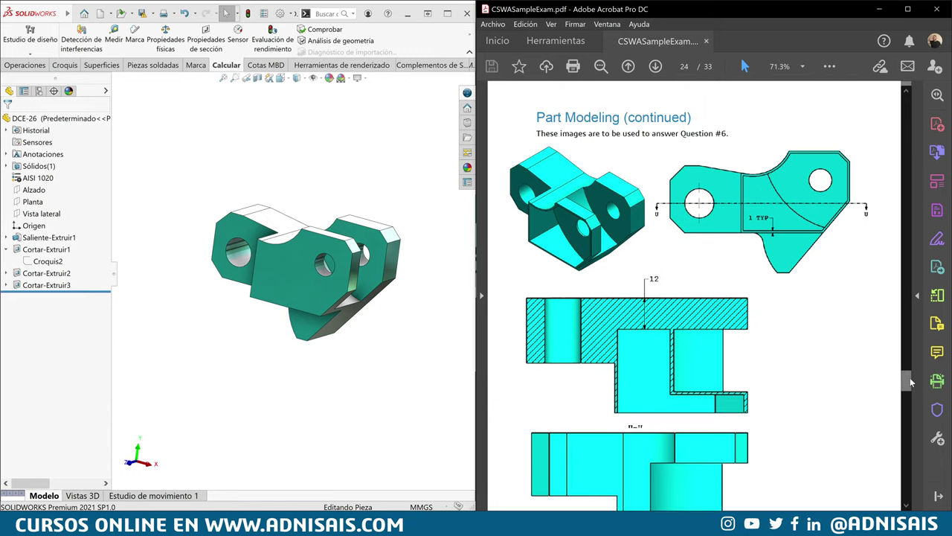
pyautogui.moveTo(910, 382); pyautogui.dragTo(910, 380)
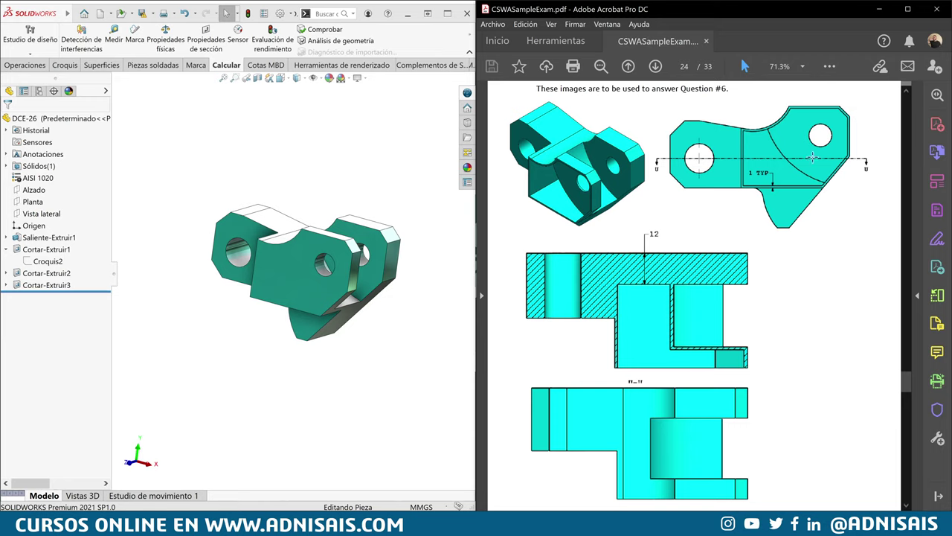
pyautogui.scroll(-2, 680, 336)
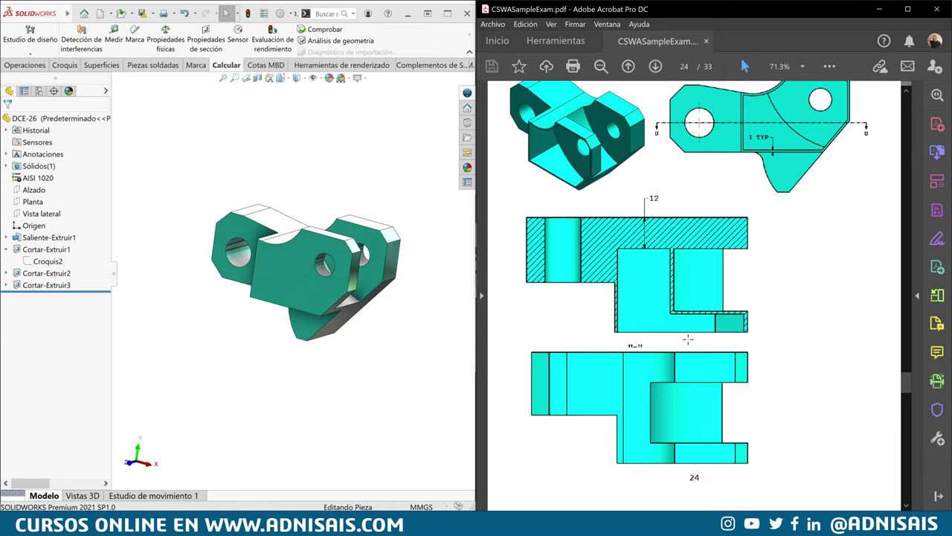
pyautogui.scroll(1, 653, 265)
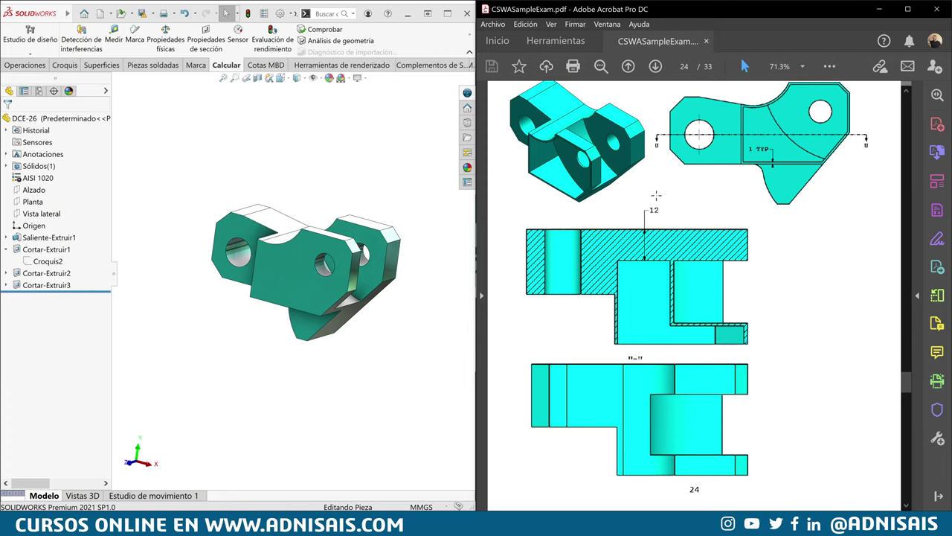
pyautogui.click(297, 264)
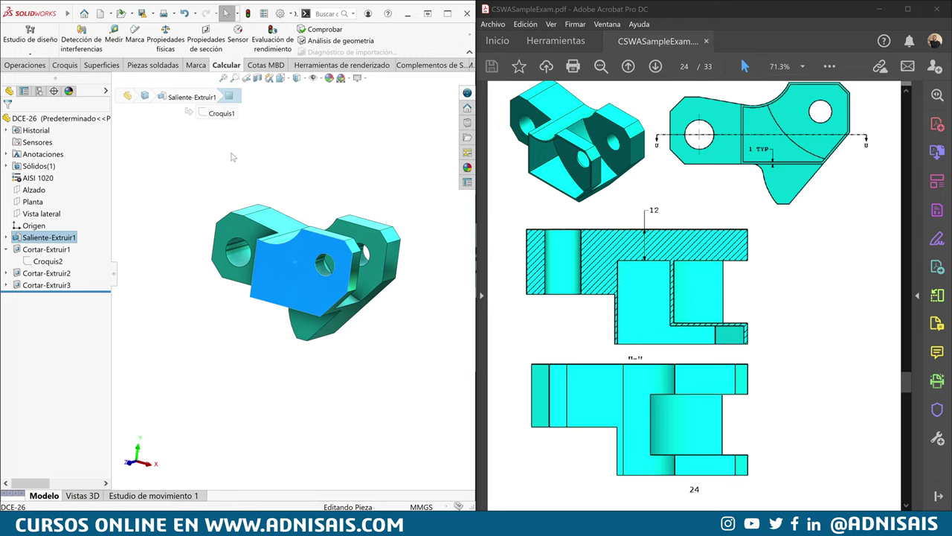
# Sketch on the front plate face and offset its outline inward by 1.00 mm with Equidistanciar entidades.
pyautogui.click(25, 65)
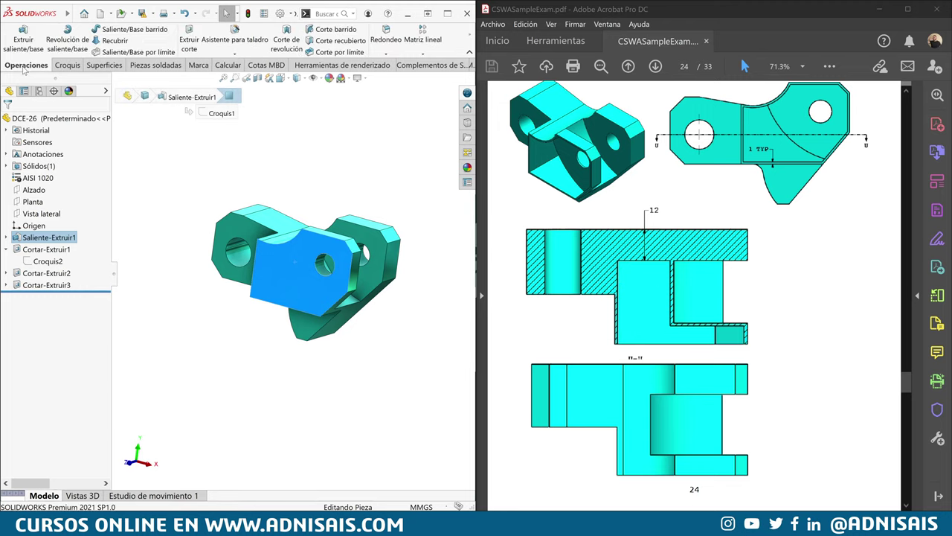
pyautogui.click(64, 65)
pyautogui.click(14, 36)
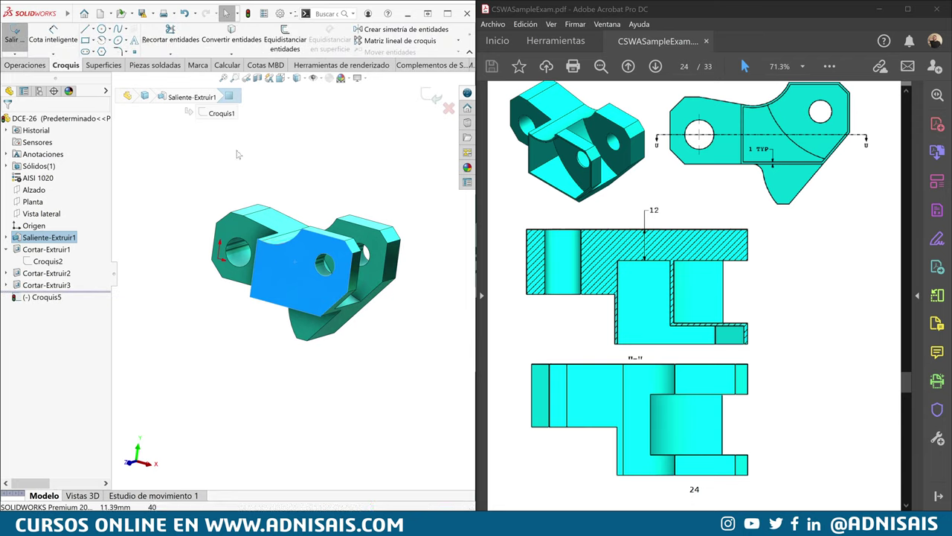
pyautogui.click(285, 38)
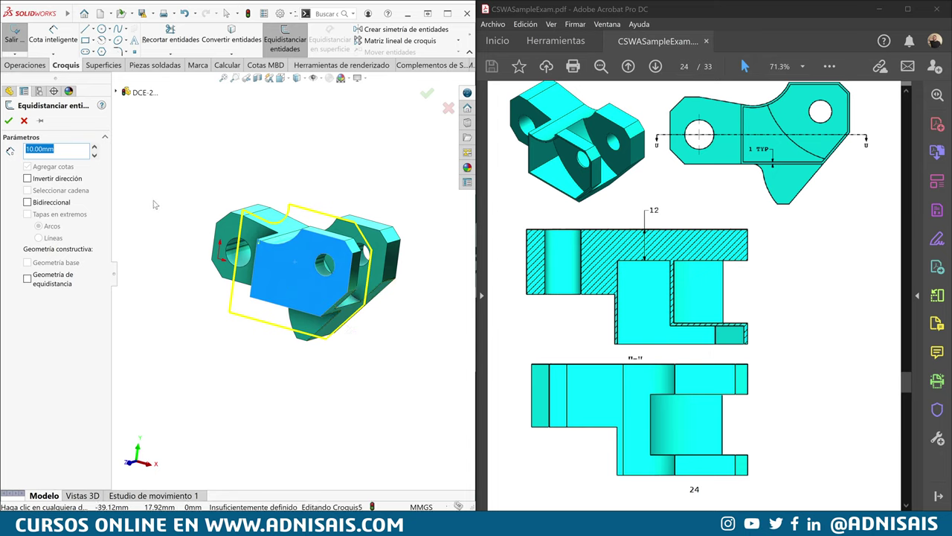
pyautogui.write('1')
pyautogui.press('Return')
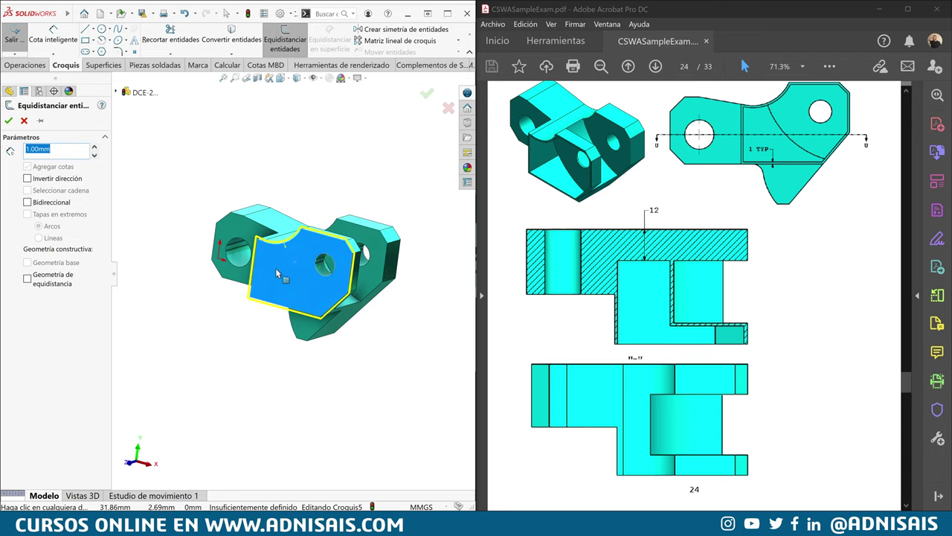
pyautogui.scroll(-3, 298, 268)
pyautogui.scroll(-2, 318, 257)
pyautogui.scroll(-1, 319, 242)
pyautogui.moveTo(318, 240); pyautogui.dragTo(275, 242, button='middle')
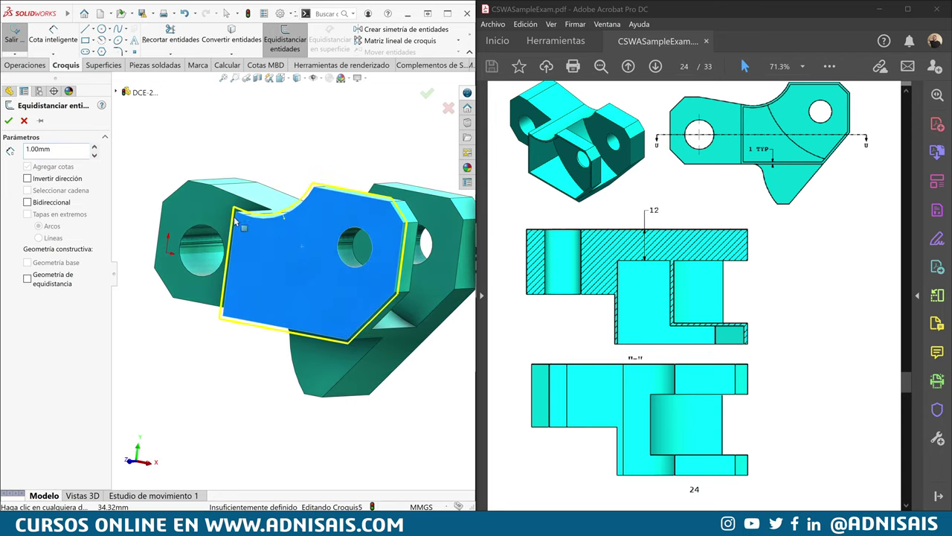
pyautogui.click(293, 250)
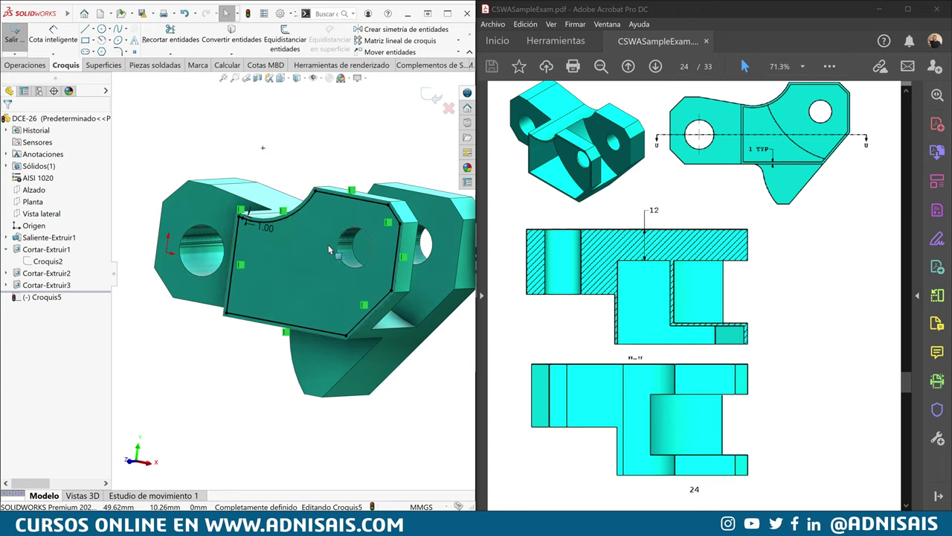
pyautogui.click(287, 38)
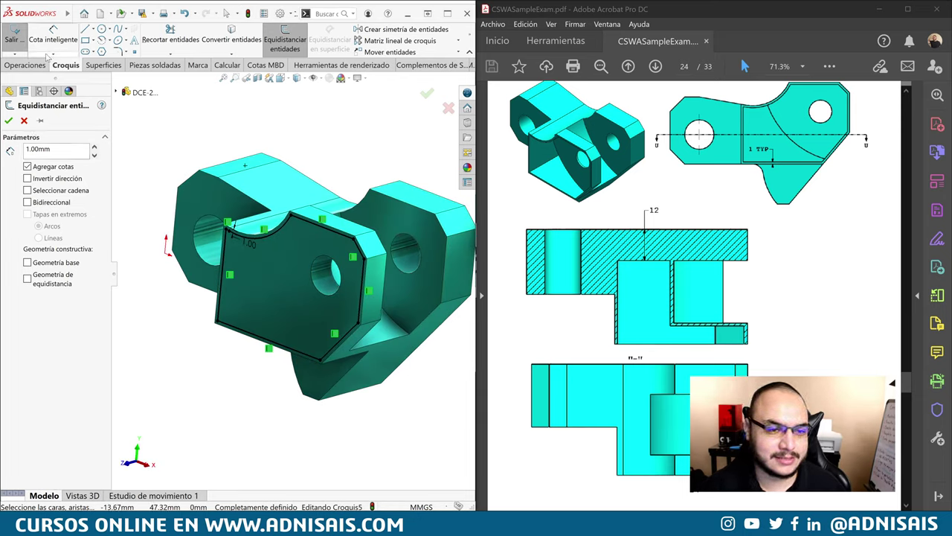
# Close the offset settings and start an extruded cut (Cortar-Extruir) from the pocket sketch.
pyautogui.click(9, 120)
pyautogui.click(25, 64)
pyautogui.click(189, 34)
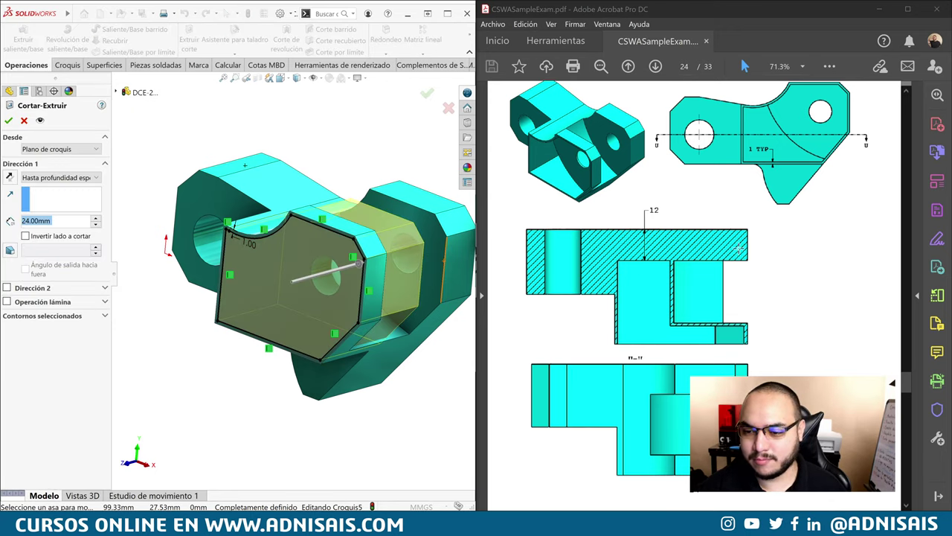
pyautogui.scroll(-1, 739, 248)
pyautogui.scroll(-4, 718, 279)
pyautogui.scroll(2, 681, 147)
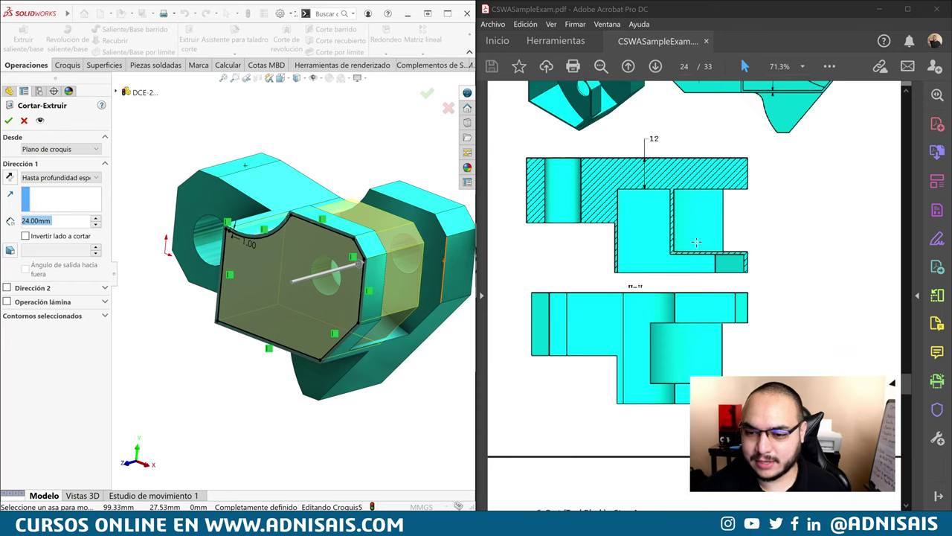
pyautogui.scroll(2, 714, 160)
pyautogui.scroll(2, 759, 179)
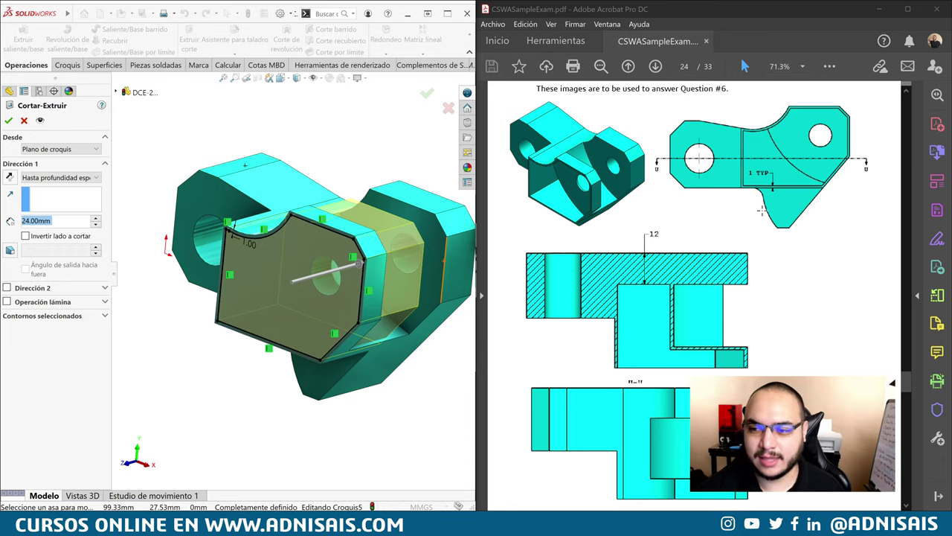
pyautogui.scroll(-1, 757, 349)
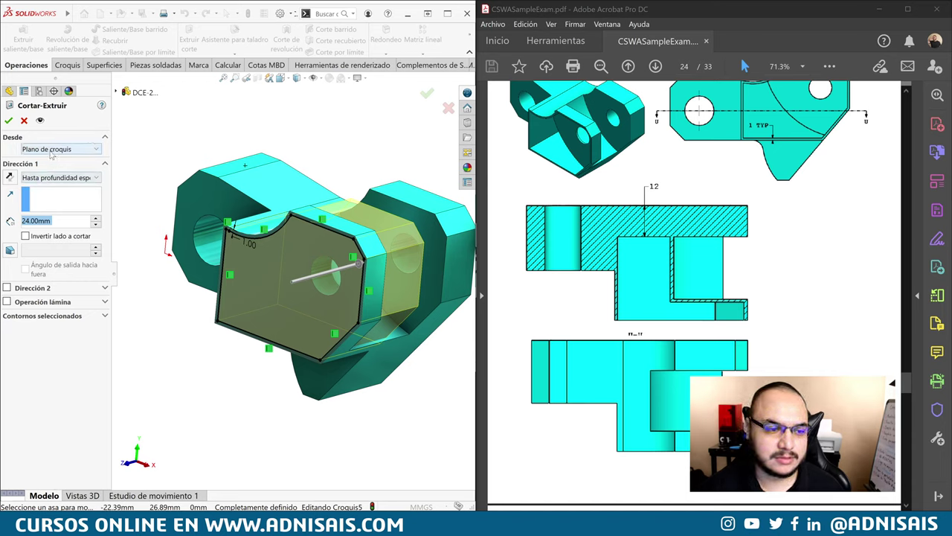
# Cut the pocket to stop 1.00 mm from the left end face, then roll back above Cortar-Extruir4.
pyautogui.click(52, 177)
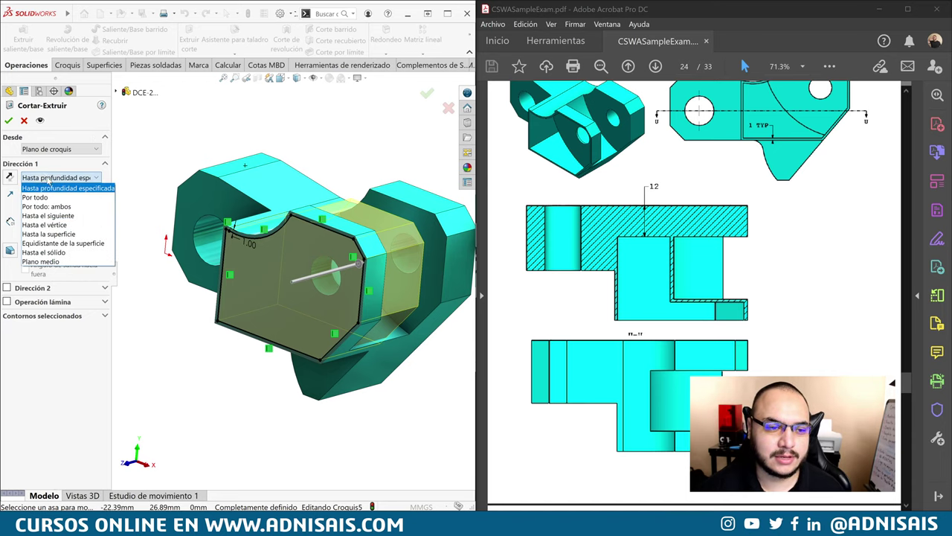
pyautogui.click(63, 243)
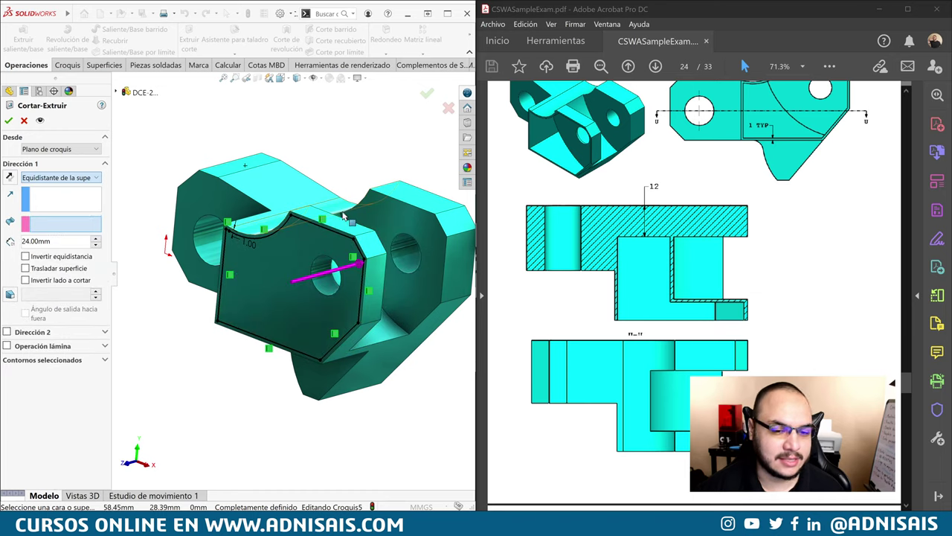
pyautogui.moveTo(245, 179); pyautogui.dragTo(179, 177, button='middle')
pyautogui.click(203, 279)
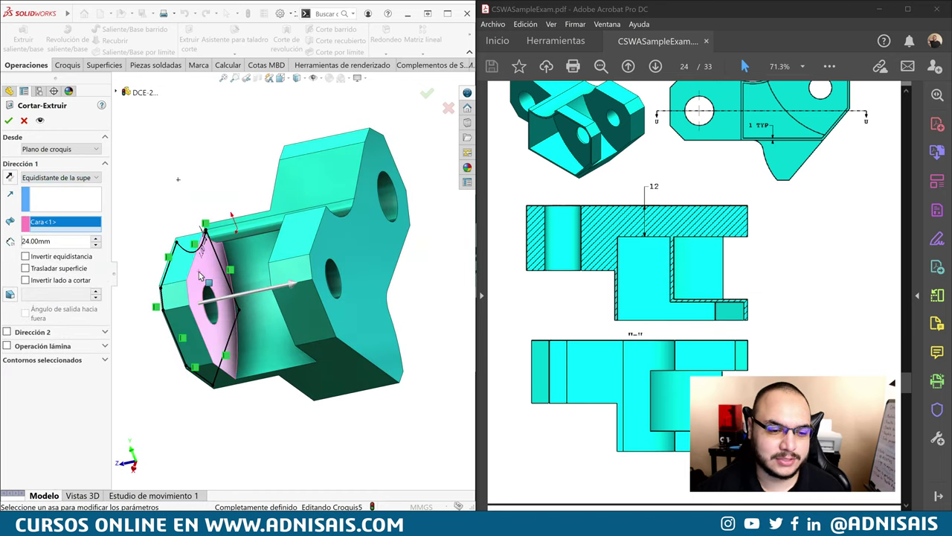
pyautogui.moveTo(203, 279)
pyautogui.mouseDown(button='middle')
pyautogui.moveTo(198, 172)
pyautogui.moveTo(208, 169)
pyautogui.mouseUp(button='middle')
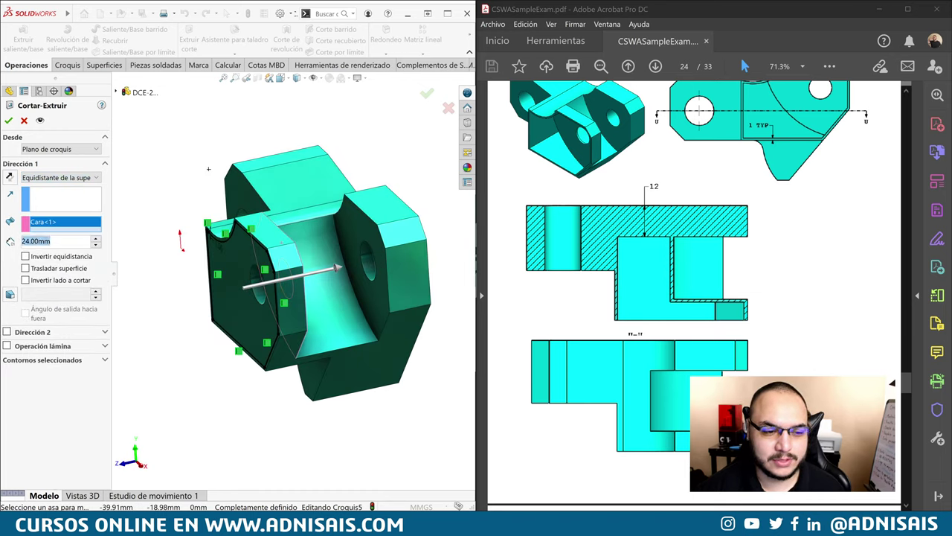
pyautogui.write('1')
pyautogui.press('Return')
pyautogui.moveTo(245, 283)
pyautogui.mouseDown(button='middle')
pyautogui.moveTo(230, 290)
pyautogui.moveTo(245, 301)
pyautogui.mouseUp(button='middle')
pyautogui.scroll(-1, 253, 309)
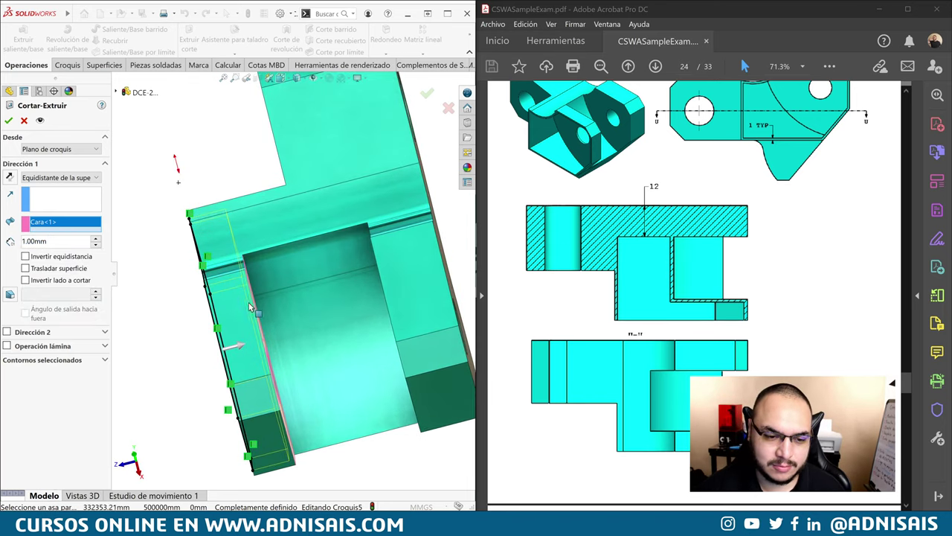
pyautogui.click(7, 120)
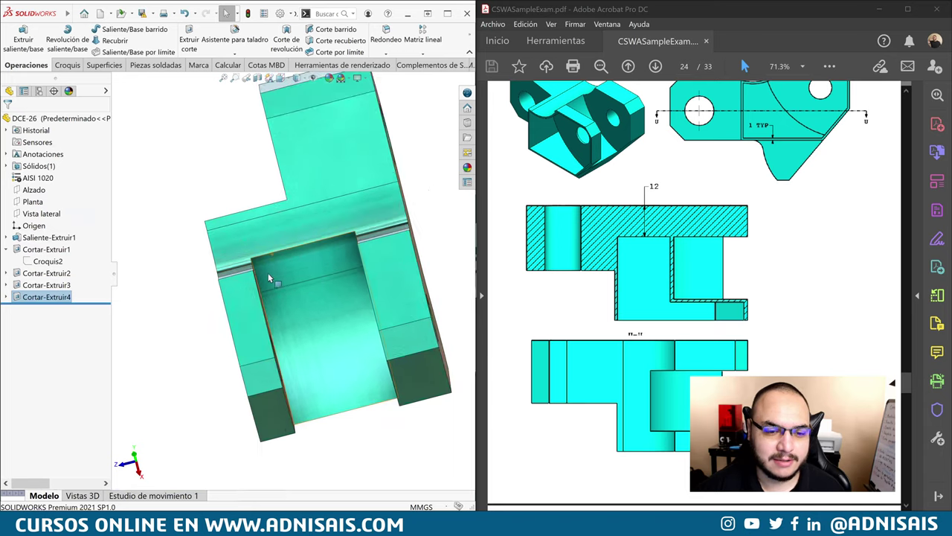
pyautogui.moveTo(270, 272)
pyautogui.mouseDown(button='middle')
pyautogui.moveTo(362, 235)
pyautogui.moveTo(223, 265)
pyautogui.mouseUp(button='middle')
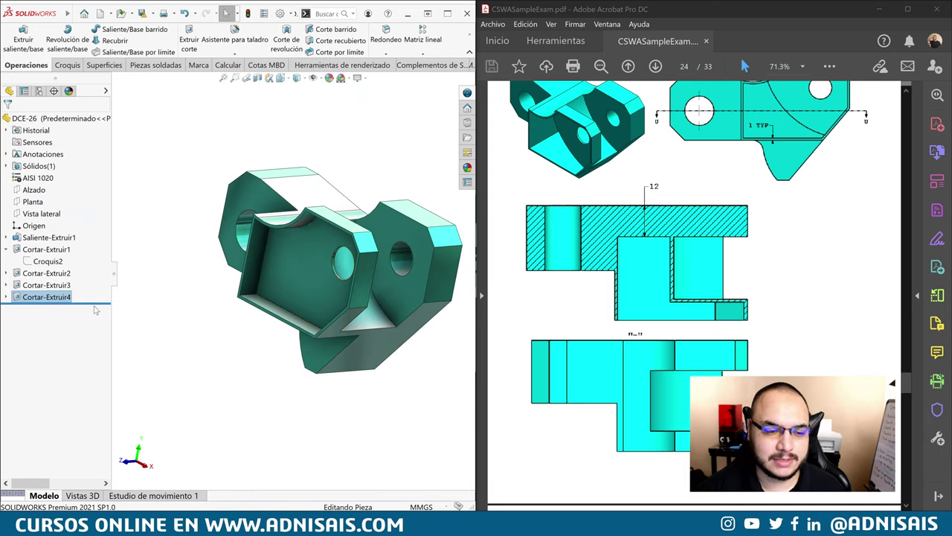
pyautogui.moveTo(100, 303); pyautogui.dragTo(100, 290)
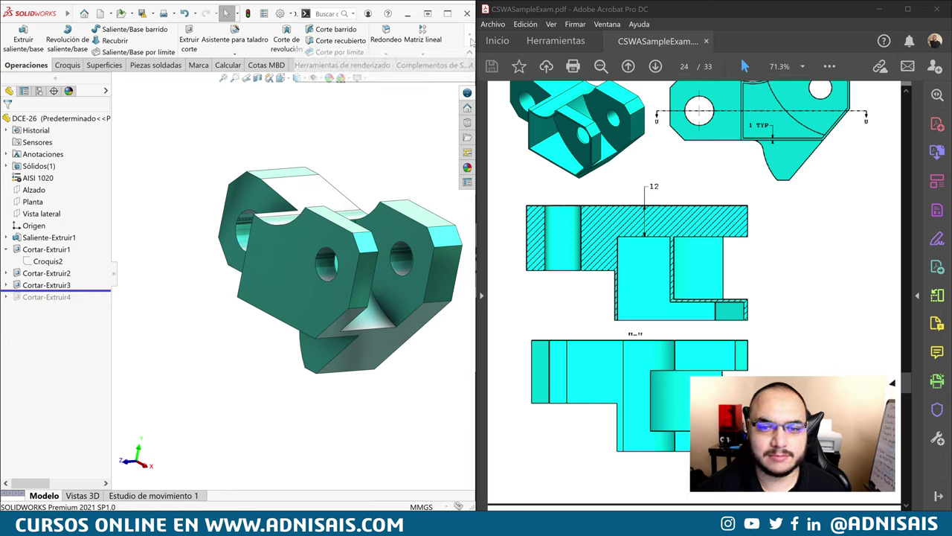
# Try a 1 mm shell (Vaciado) removing the front face, then undo it.
pyautogui.click(382, 54)
pyautogui.click(365, 75)
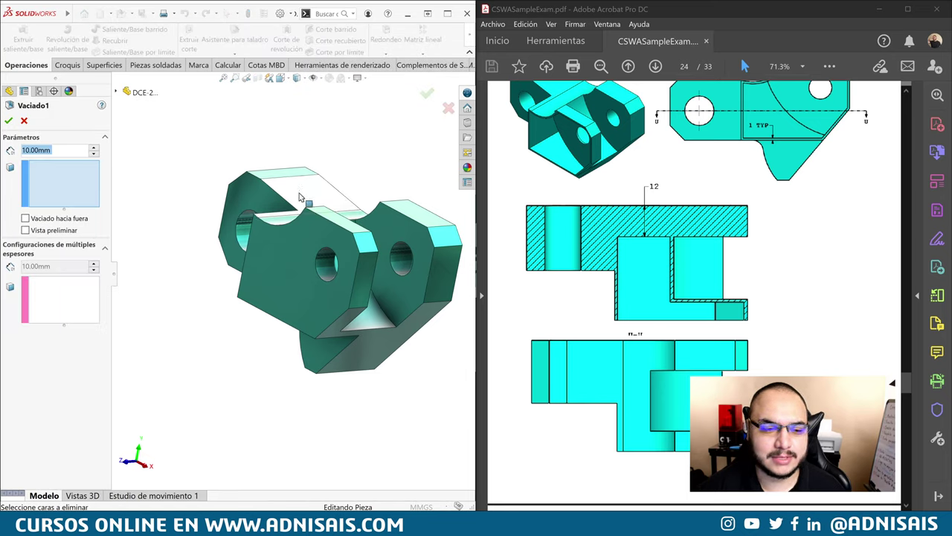
pyautogui.click(231, 249)
pyautogui.click(8, 119)
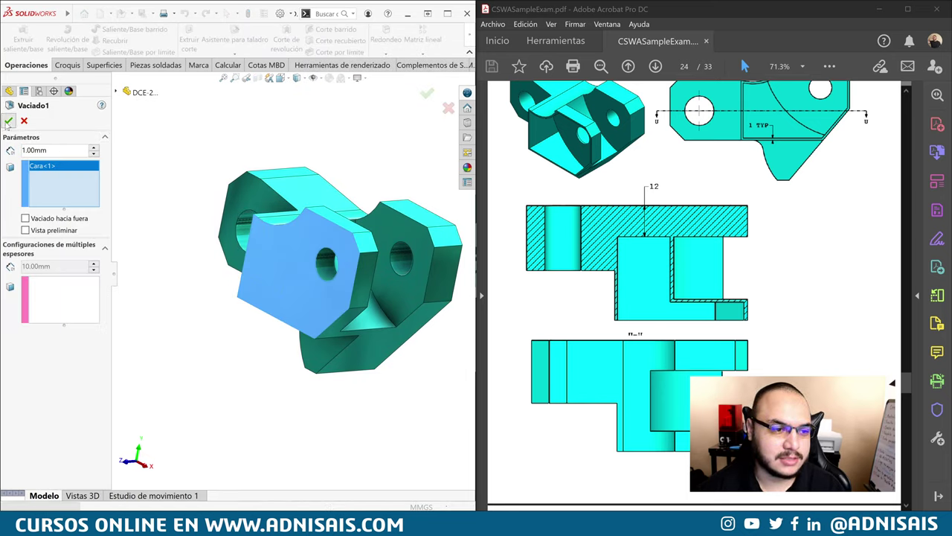
pyautogui.moveTo(283, 238)
pyautogui.mouseDown(button='middle')
pyautogui.moveTo(340, 210)
pyautogui.moveTo(408, 231)
pyautogui.moveTo(451, 209)
pyautogui.moveTo(336, 157)
pyautogui.moveTo(345, 176)
pyautogui.moveTo(172, 230)
pyautogui.mouseUp(button='middle')
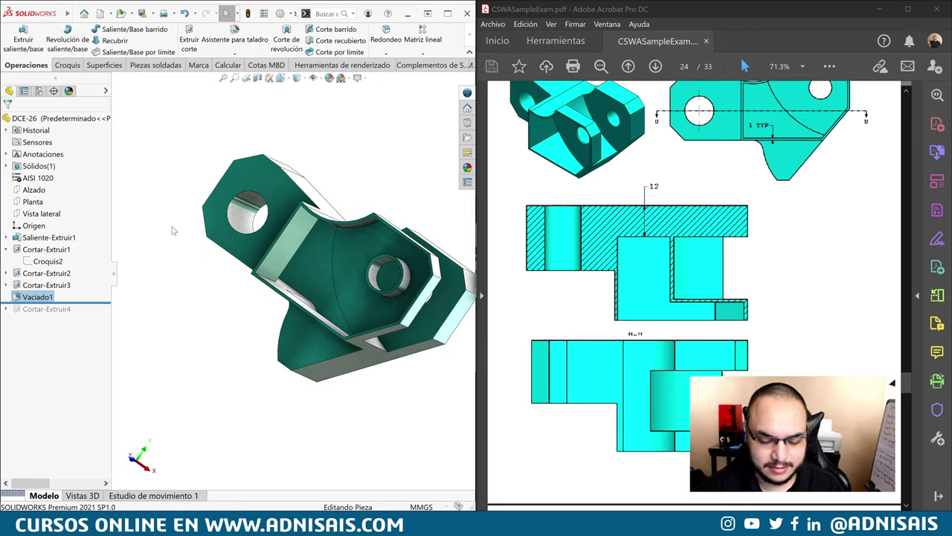
pyautogui.hotkey('ctrl', 'z')
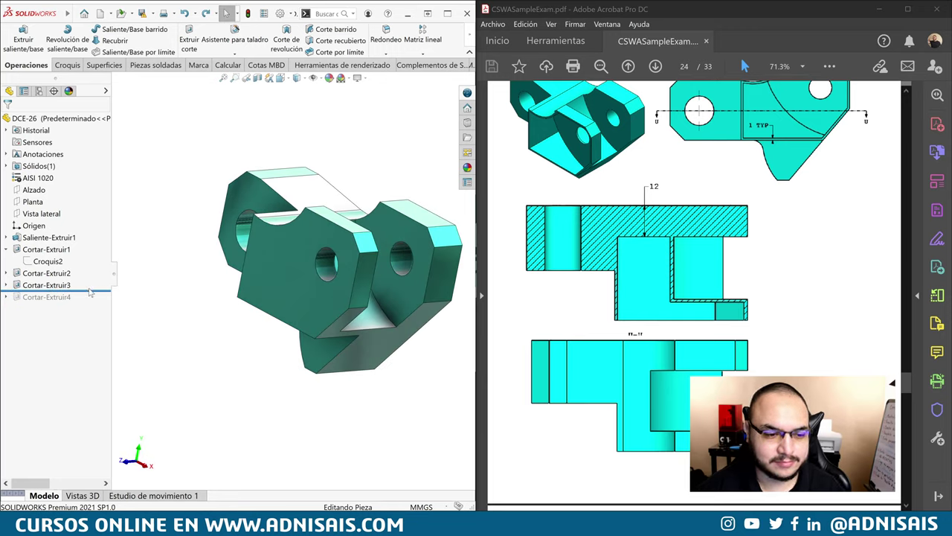
# Roll forward to restore Cortar-Extruir4 and select the pocket floor face.
pyautogui.moveTo(89, 293); pyautogui.dragTo(90, 301)
pyautogui.moveTo(331, 286)
pyautogui.mouseDown(button='middle')
pyautogui.moveTo(344, 289)
pyautogui.moveTo(335, 290)
pyautogui.mouseUp(button='middle')
pyautogui.click(335, 291)
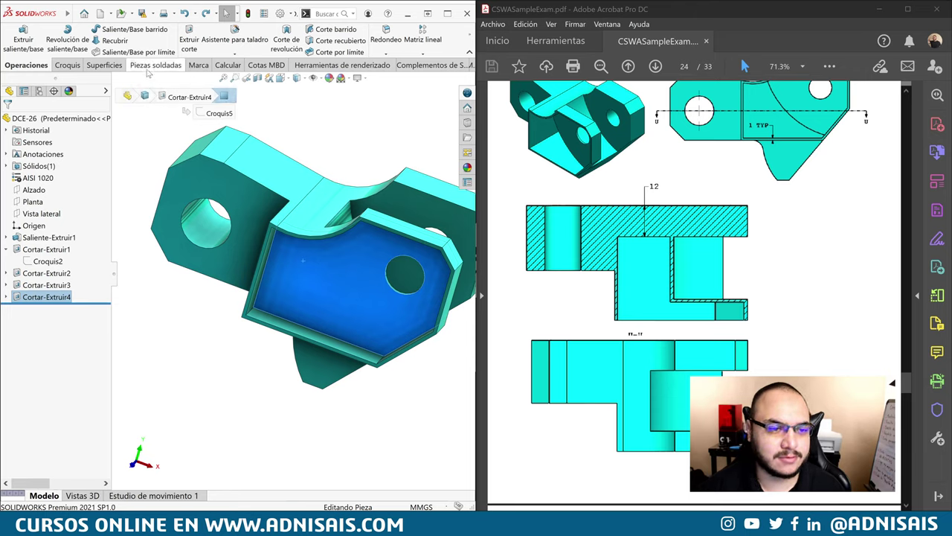
# Start a sketch on the pocket floor, convert its face edges, and view it face-on.
pyautogui.click(69, 66)
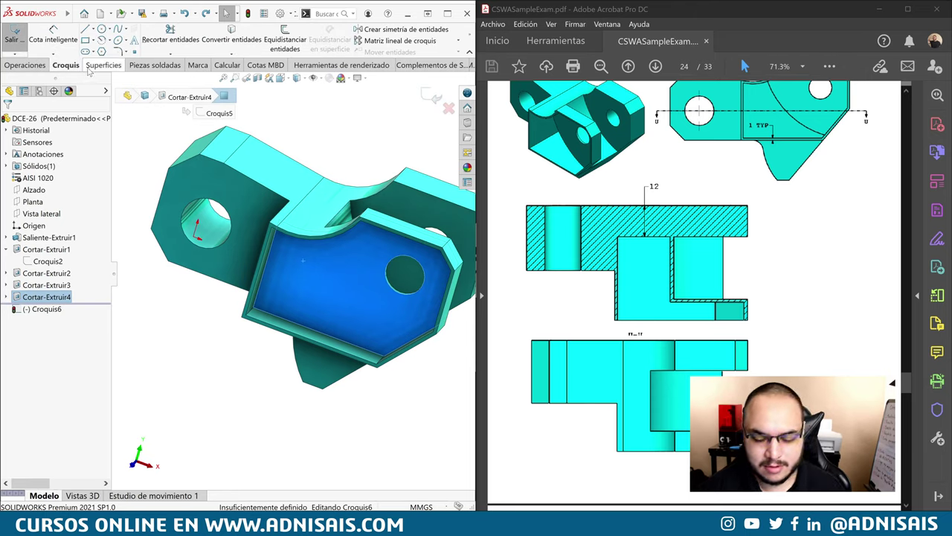
pyautogui.click(232, 32)
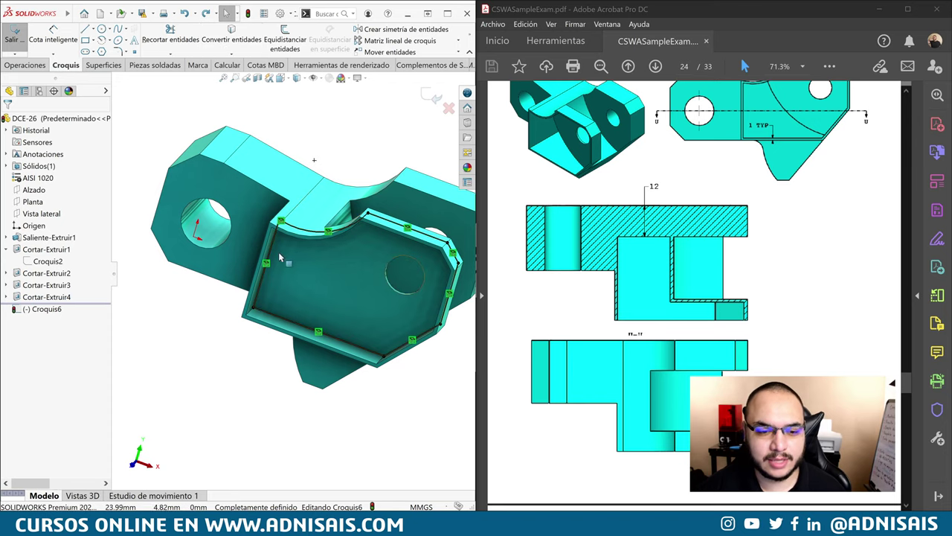
pyautogui.moveTo(332, 250); pyautogui.dragTo(310, 231, button='middle')
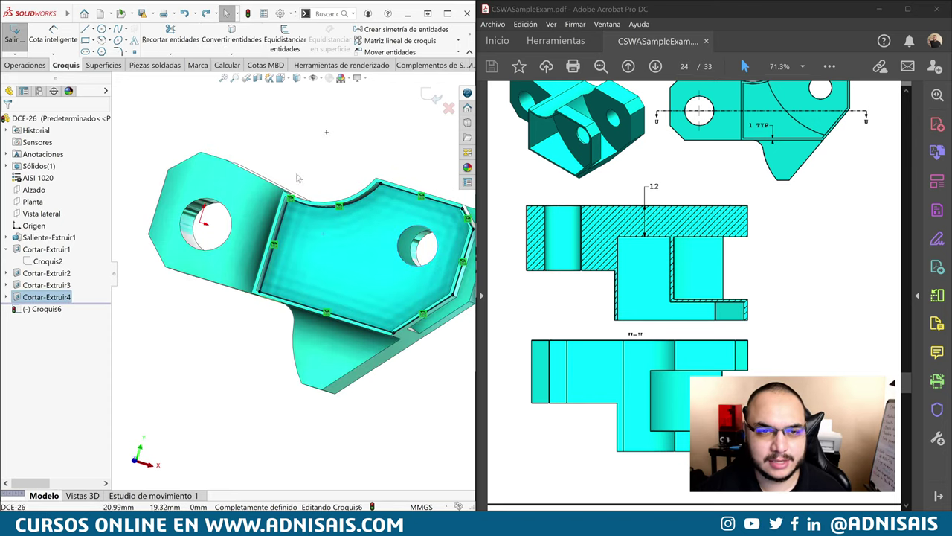
pyautogui.hotkey('ctrl', '8')
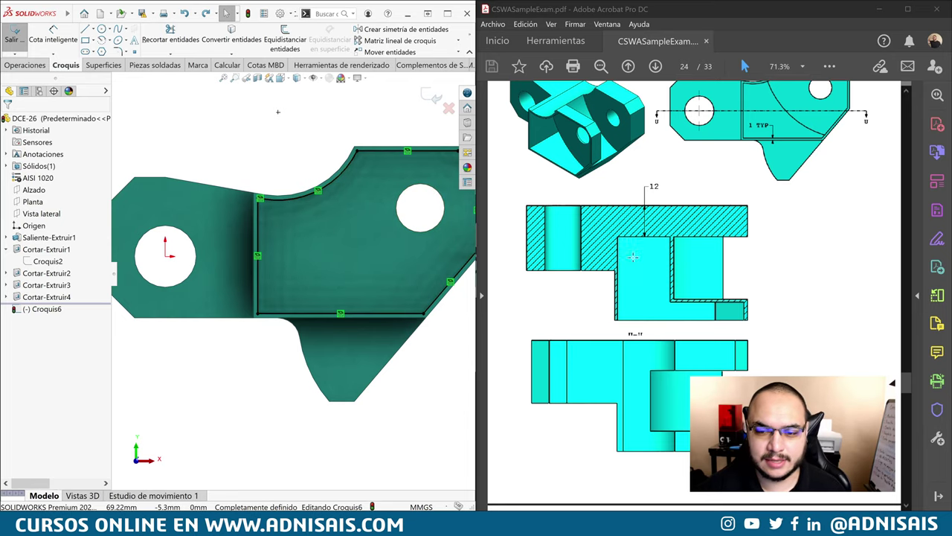
pyautogui.scroll(1, 789, 112)
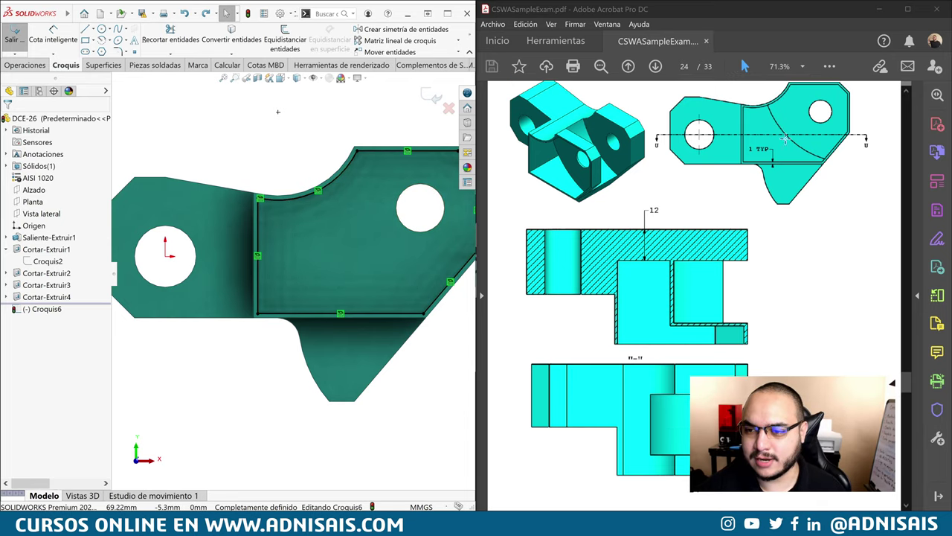
pyautogui.click(672, 277)
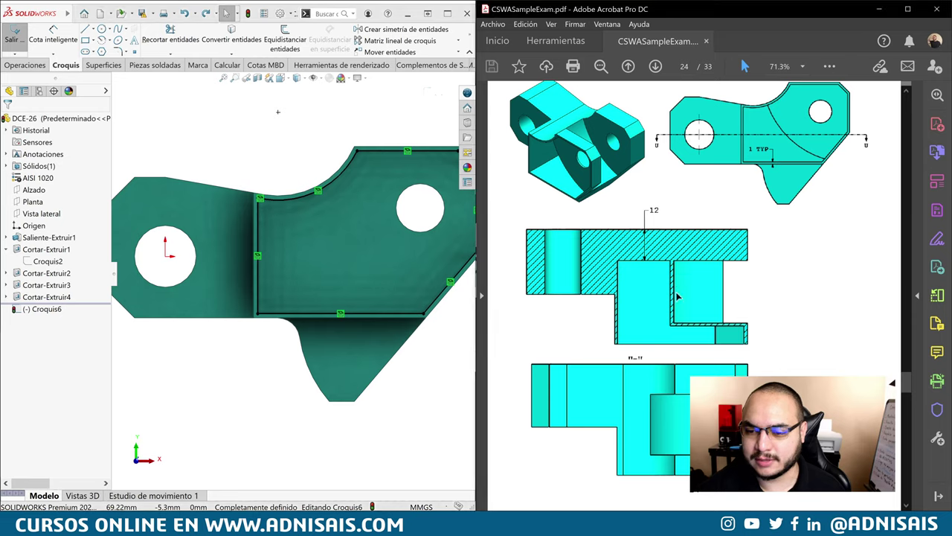
pyautogui.click(388, 287)
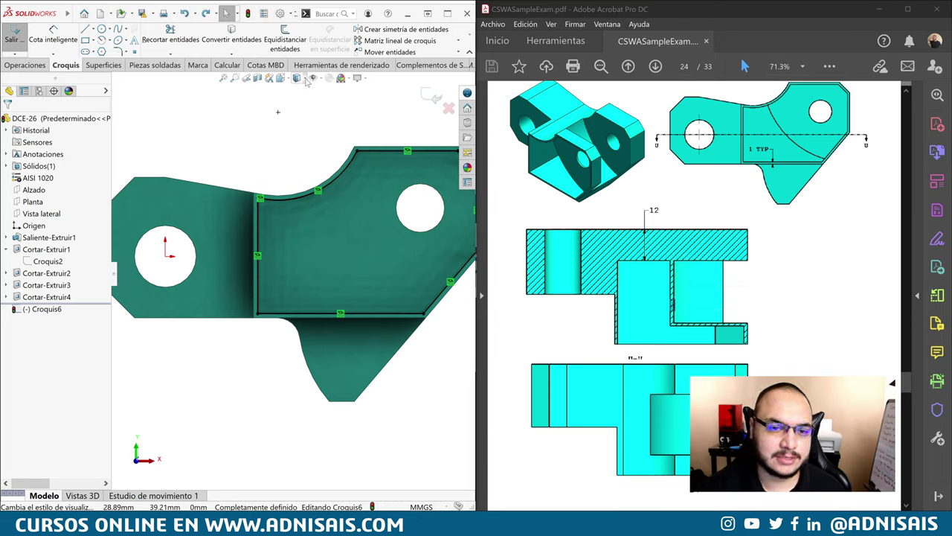
# Show hidden lines dashed and offset the hidden curved edge by 1.00 mm.
pyautogui.click(303, 79)
pyautogui.click(297, 125)
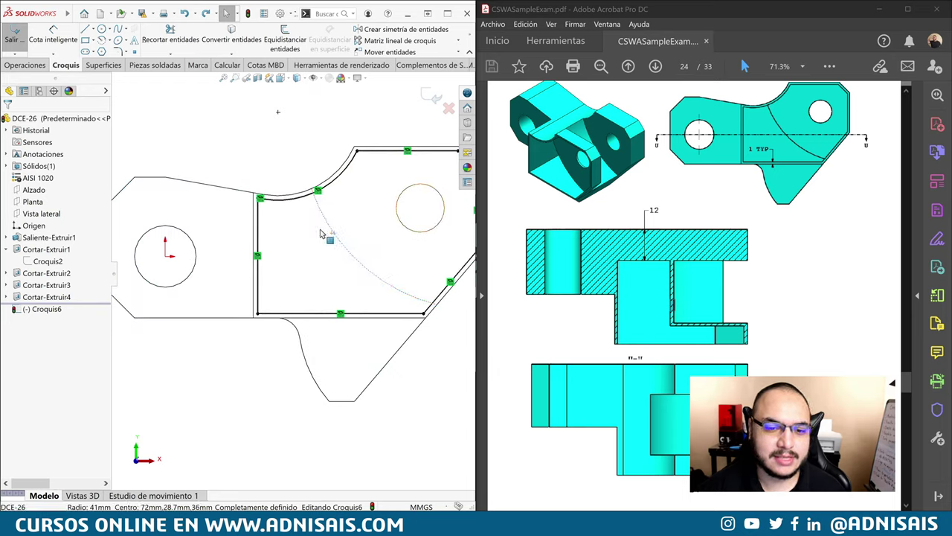
pyautogui.click(285, 39)
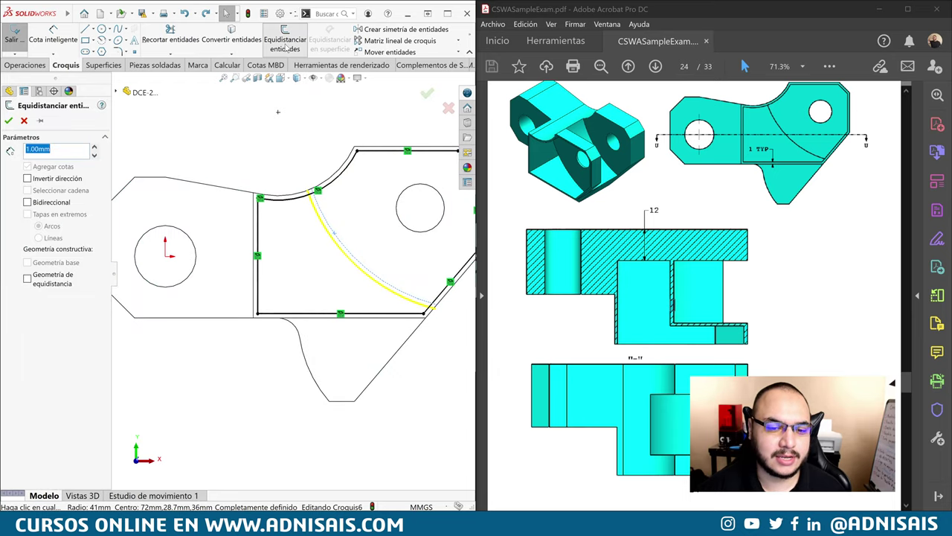
pyautogui.click(10, 121)
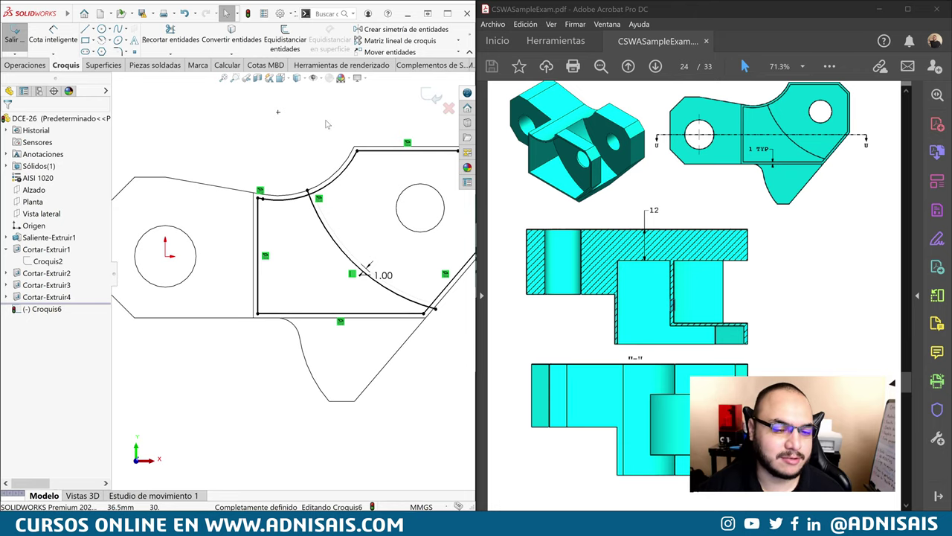
# Trim away the upper arc segment and leftover lines to leave a closed pocket outline.
pyautogui.moveTo(335, 110); pyautogui.dragTo(319, 129, button='right')
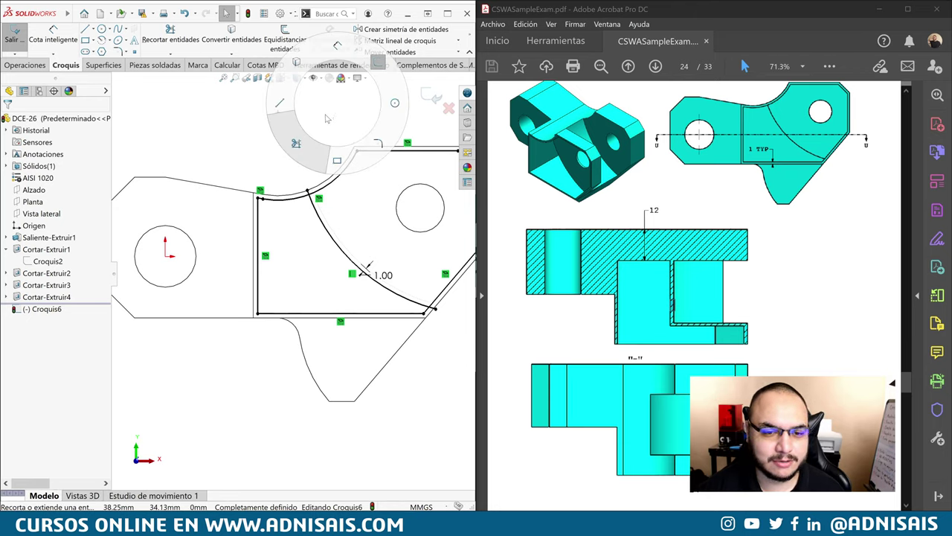
pyautogui.scroll(-3, 340, 165)
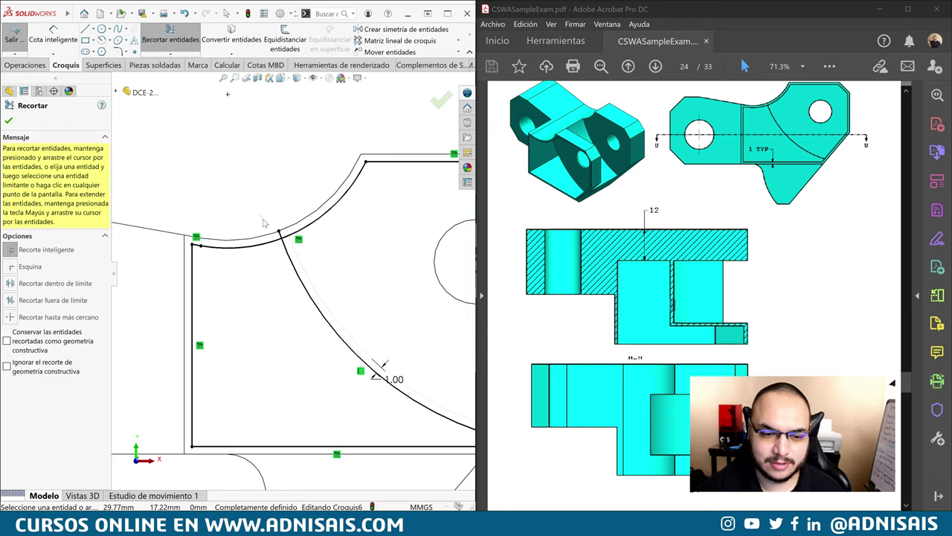
pyautogui.click(290, 235)
pyautogui.scroll(3, 297, 283)
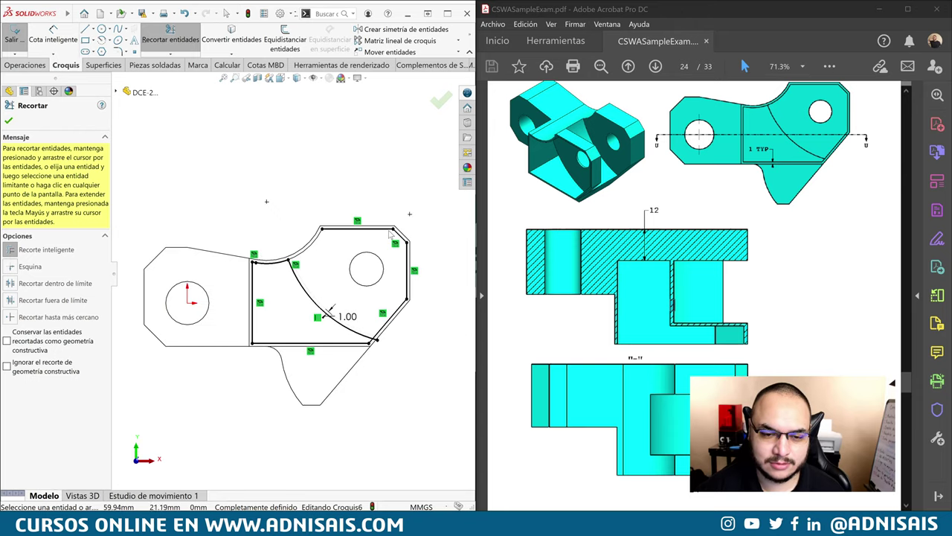
pyautogui.scroll(-2, 320, 327)
pyautogui.moveTo(332, 340); pyautogui.dragTo(348, 362)
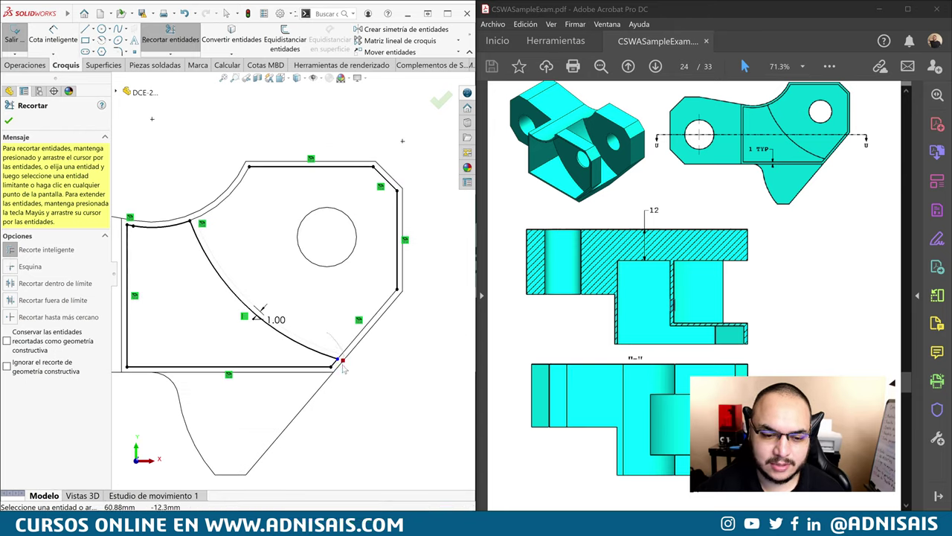
pyautogui.moveTo(344, 235)
pyautogui.mouseDown()
pyautogui.moveTo(360, 165)
pyautogui.moveTo(439, 231)
pyautogui.mouseUp()
pyautogui.scroll(3, 293, 274)
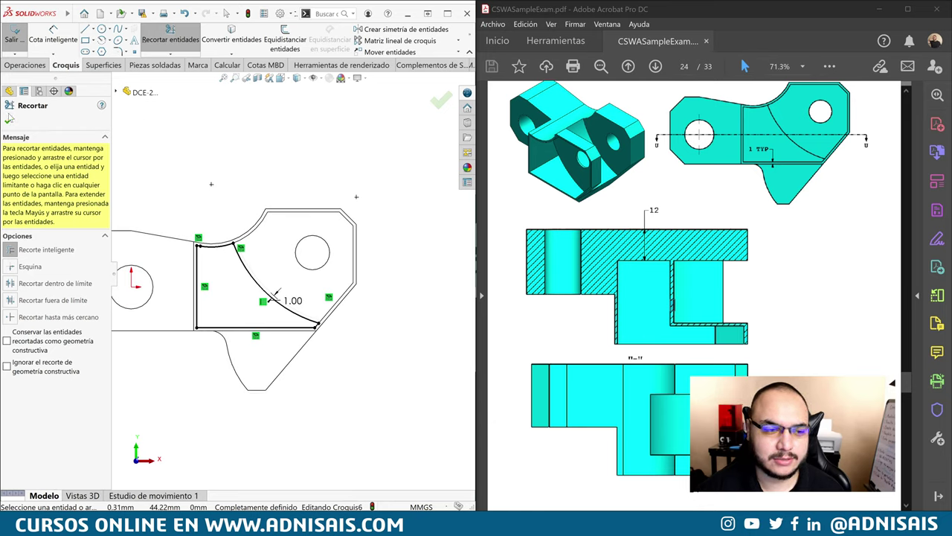
pyautogui.click(9, 119)
# Switch to Shaded with Edges display and an isometric view of the part.
pyautogui.click(301, 78)
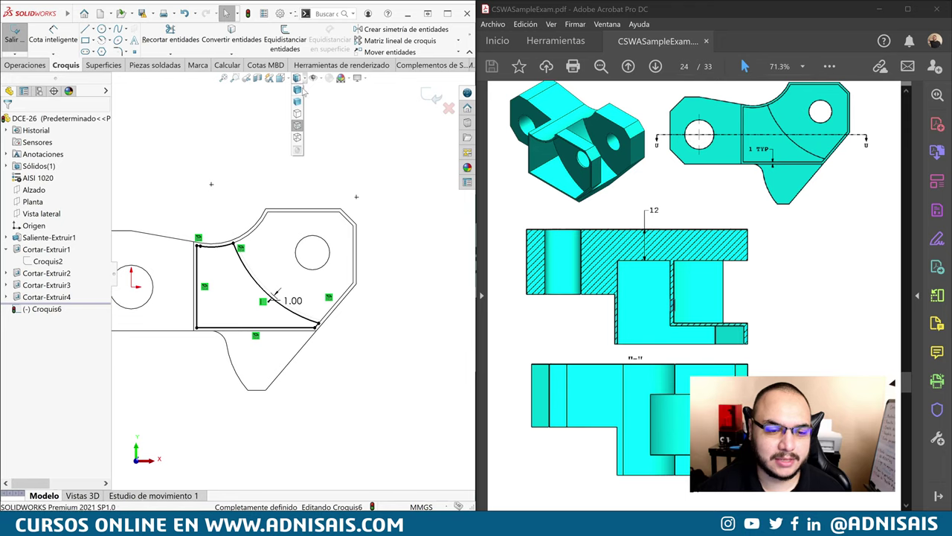
pyautogui.click(298, 101)
pyautogui.hotkey('ctrl', '7')
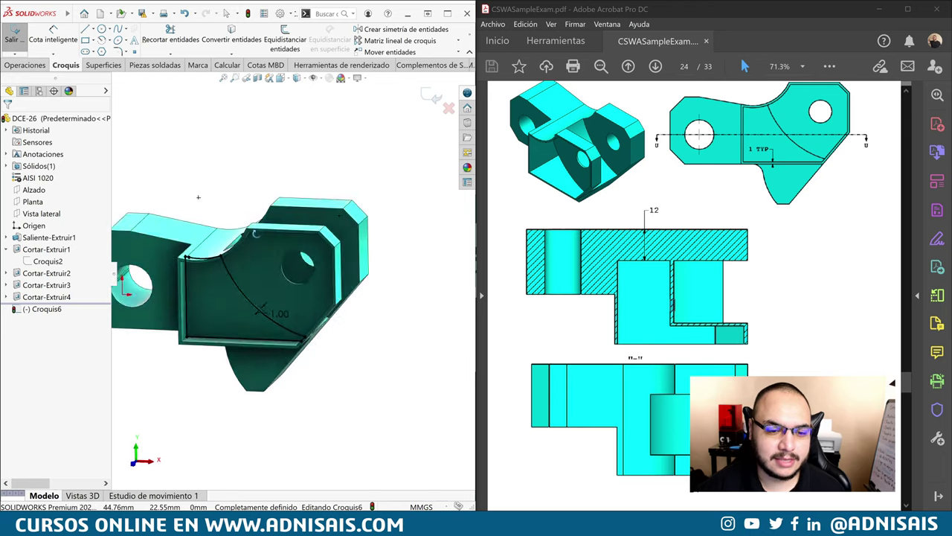
pyautogui.click(26, 64)
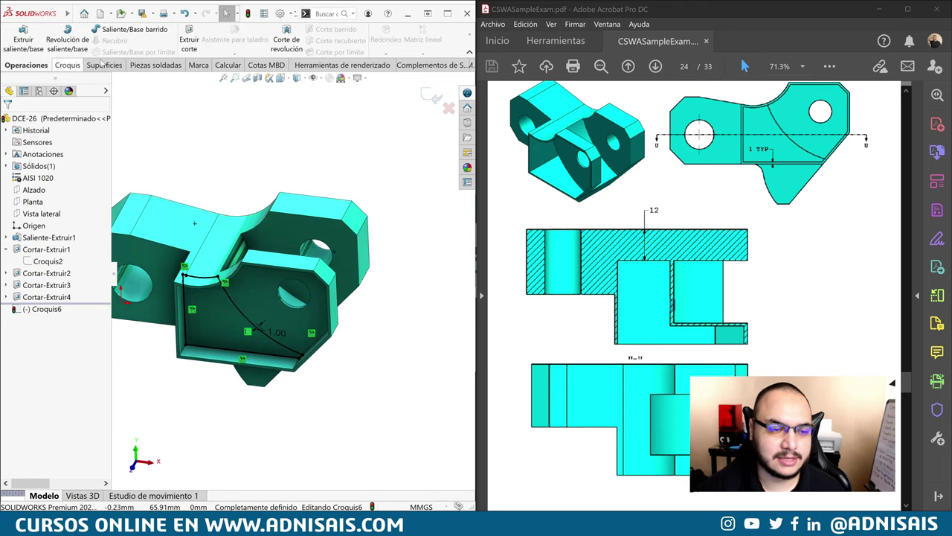
# Extrude-cut the Croquis6 region with Offset From Surface, 12 mm from the picked face.
pyautogui.click(189, 40)
pyautogui.click(45, 178)
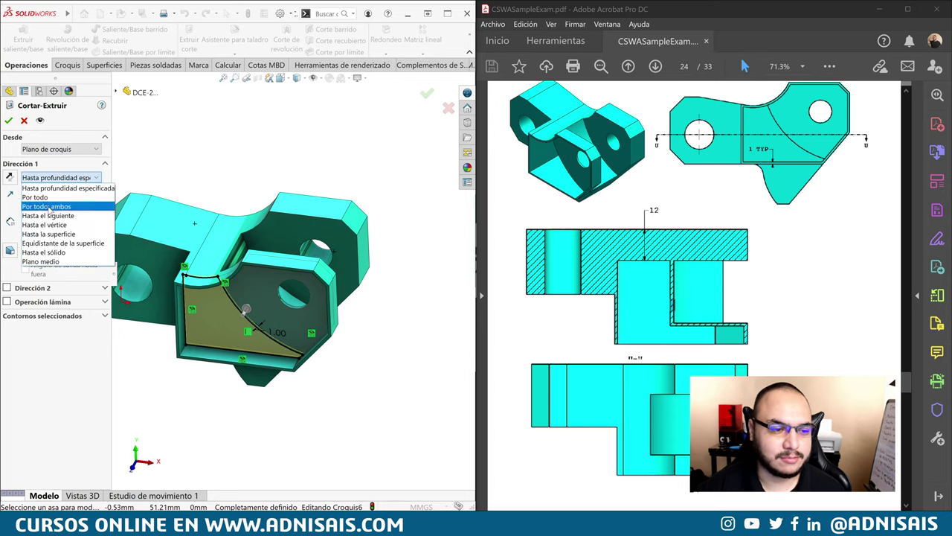
pyautogui.click(54, 236)
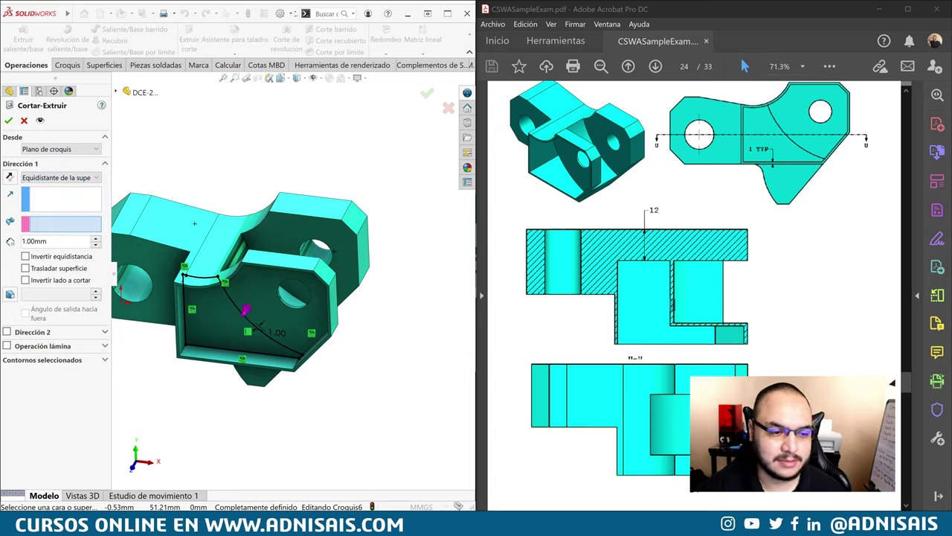
pyautogui.doubleClick(33, 241)
pyautogui.write('12')
pyautogui.press('Return')
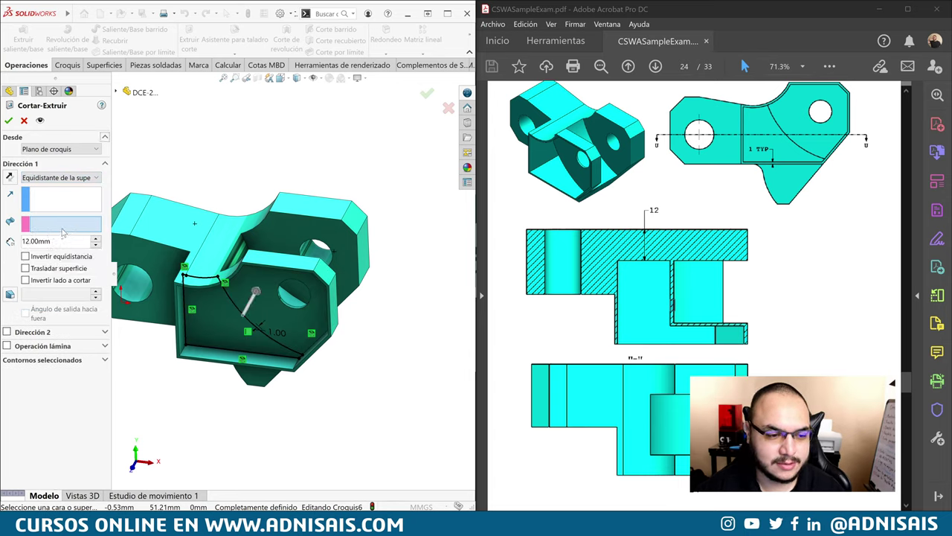
pyautogui.moveTo(295, 233)
pyautogui.mouseDown(button='middle')
pyautogui.moveTo(252, 258)
pyautogui.moveTo(261, 253)
pyautogui.mouseUp(button='middle')
pyautogui.click(251, 258)
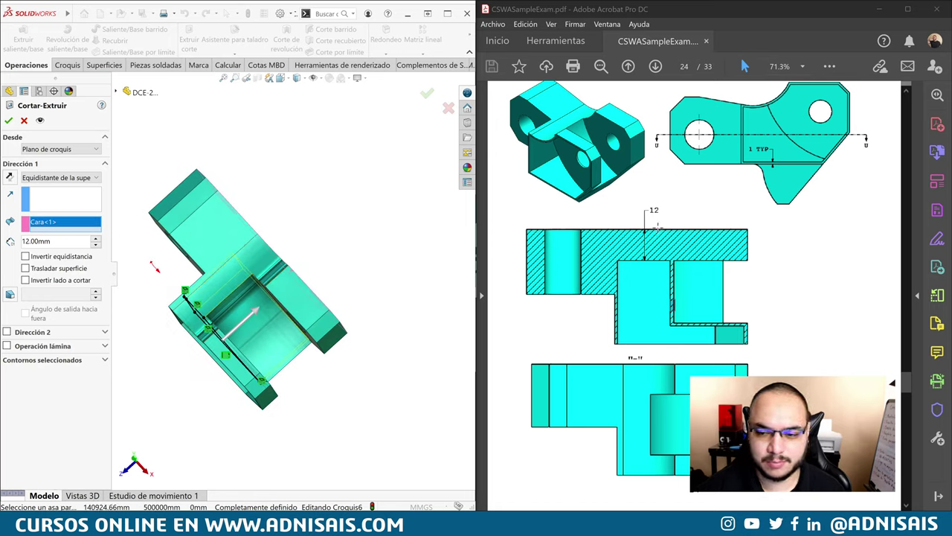
pyautogui.click(9, 120)
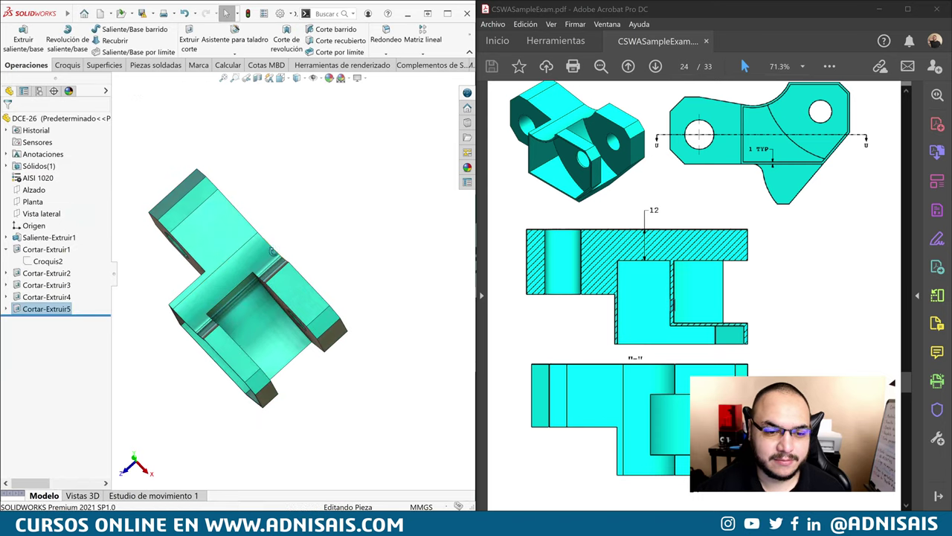
pyautogui.moveTo(290, 186)
pyautogui.mouseDown(button='middle')
pyautogui.moveTo(329, 165)
pyautogui.moveTo(350, 179)
pyautogui.mouseUp(button='middle')
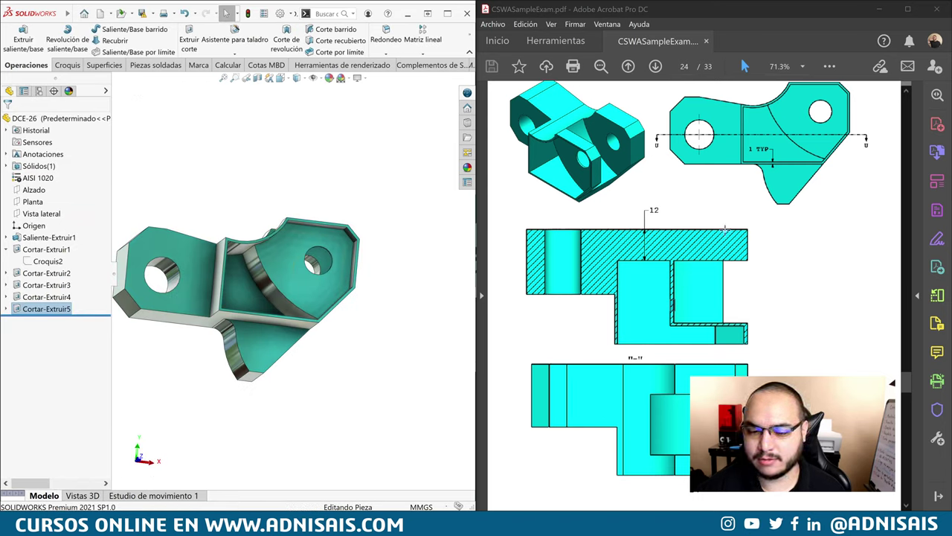
# Scroll the exam PDF to page 25 to read the Step 4 overall-mass question.
pyautogui.scroll(-1, 725, 233)
pyautogui.scroll(-5, 794, 256)
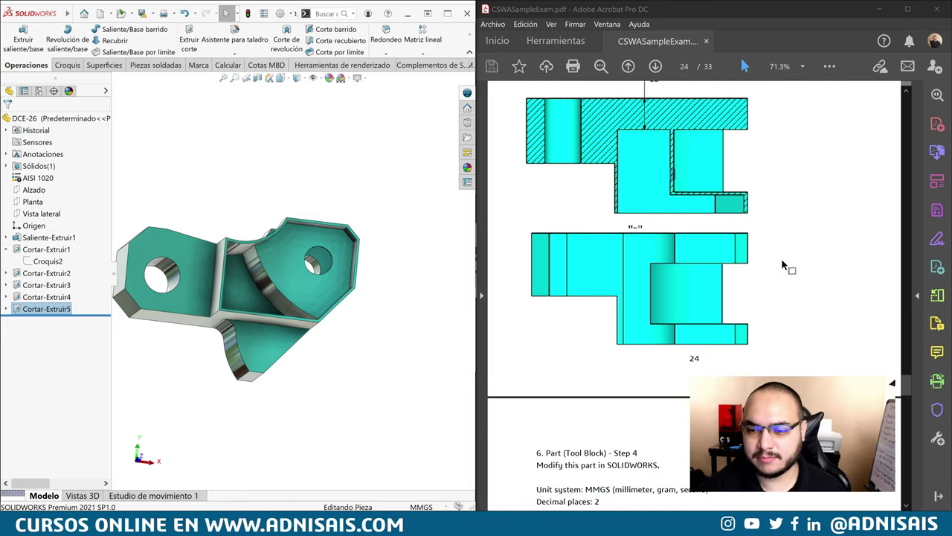
pyautogui.scroll(-4, 786, 265)
pyautogui.scroll(-6, 782, 272)
pyautogui.scroll(-5, 769, 272)
pyautogui.scroll(-5, 765, 273)
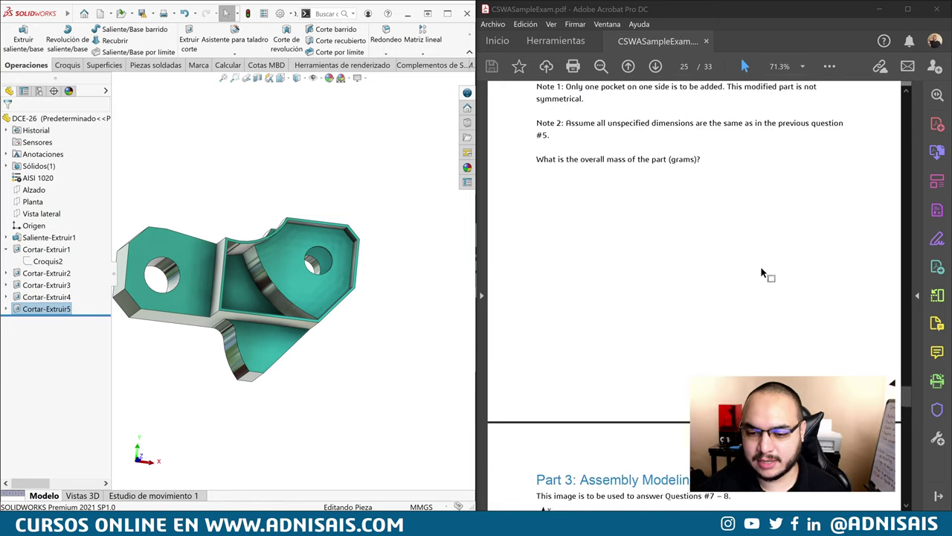
pyautogui.scroll(-4, 759, 273)
pyautogui.scroll(6, 733, 276)
pyautogui.scroll(4, 716, 280)
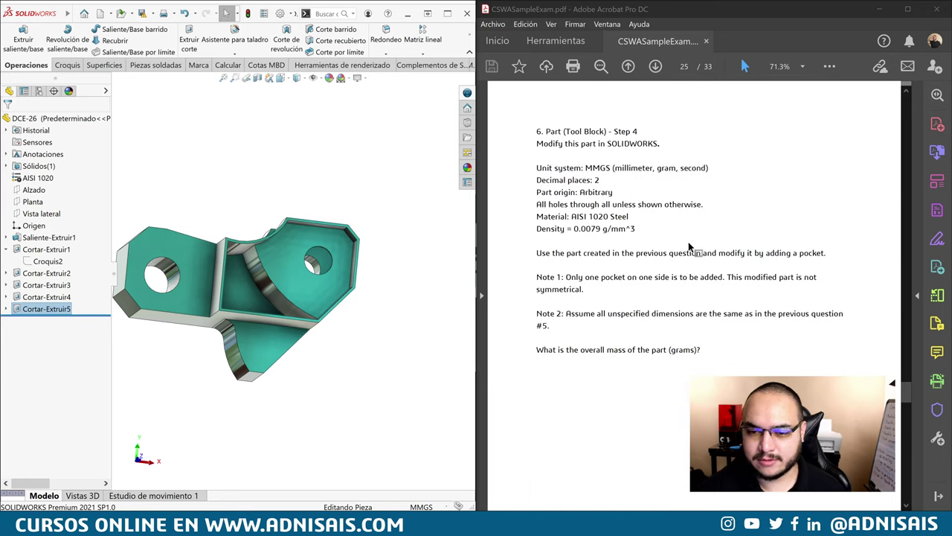
pyautogui.click(158, 138)
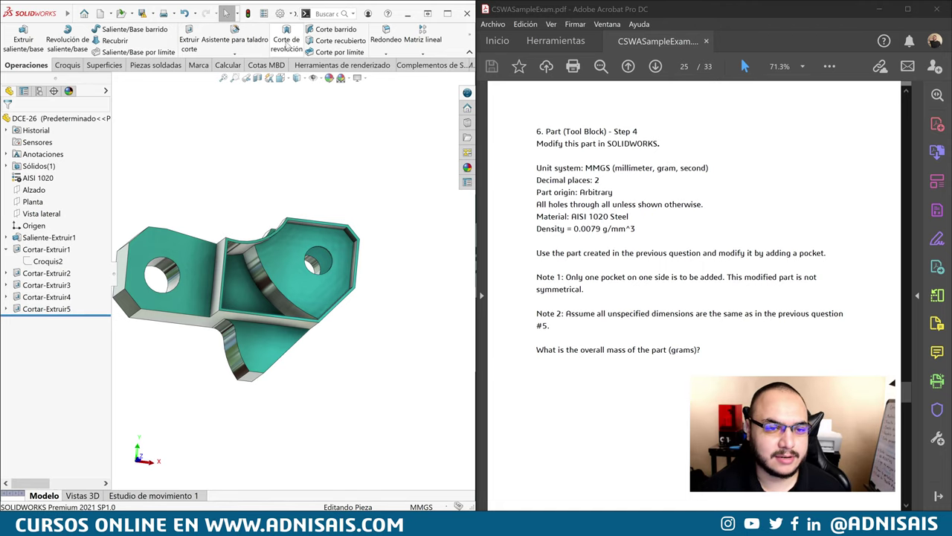
pyautogui.click(227, 65)
# Open Mass Properties and compare the 432.58 g mass against answer 6 in the key.
pyautogui.click(166, 37)
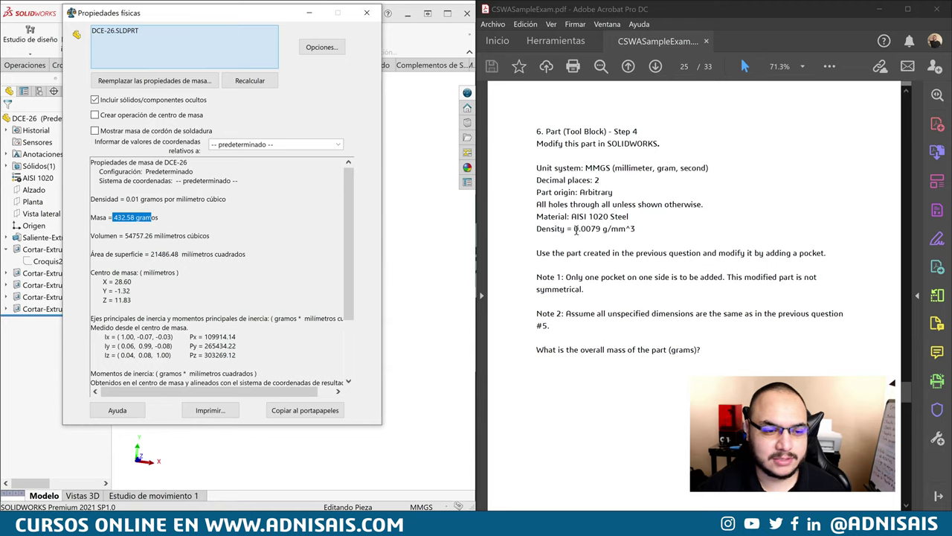
pyautogui.moveTo(910, 393); pyautogui.dragTo(906, 440)
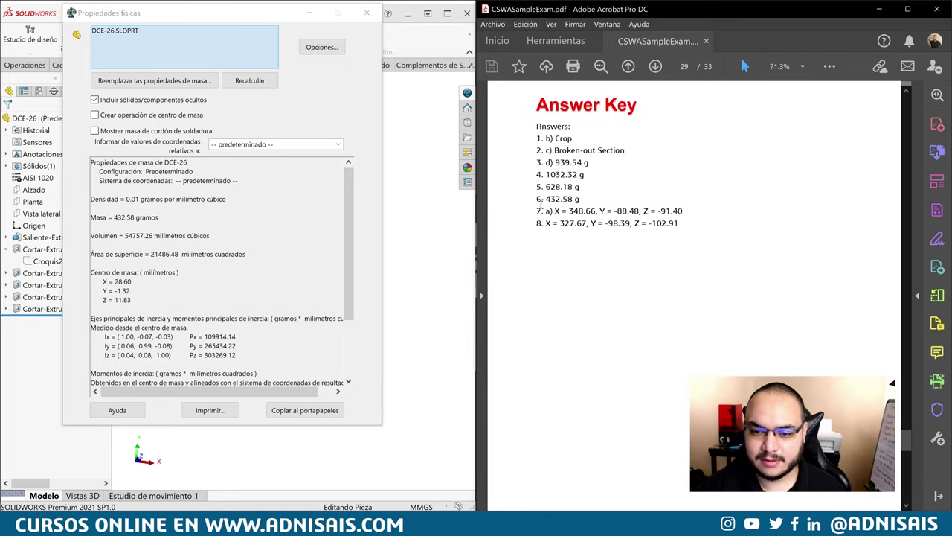
pyautogui.moveTo(547, 199); pyautogui.dragTo(580, 199)
pyautogui.click(598, 213)
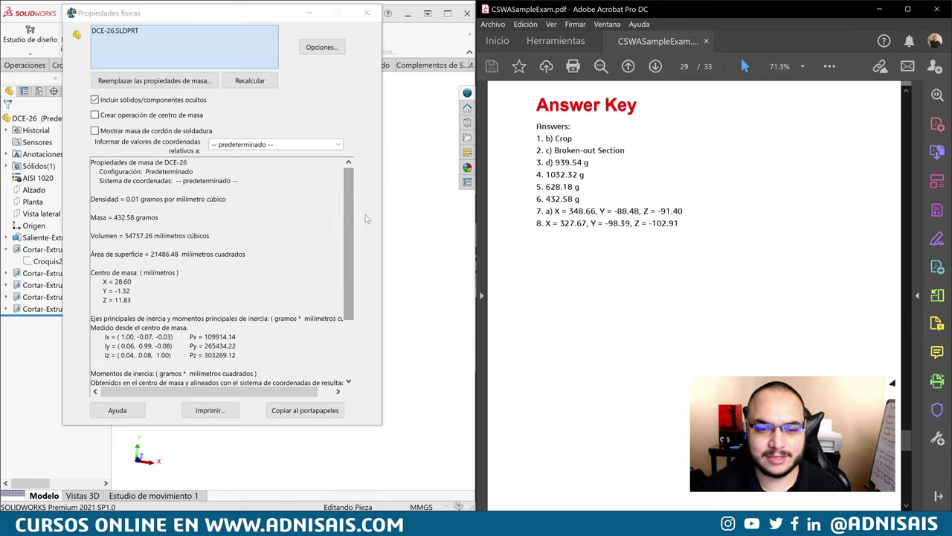
pyautogui.moveTo(907, 440); pyautogui.dragTo(915, 409)
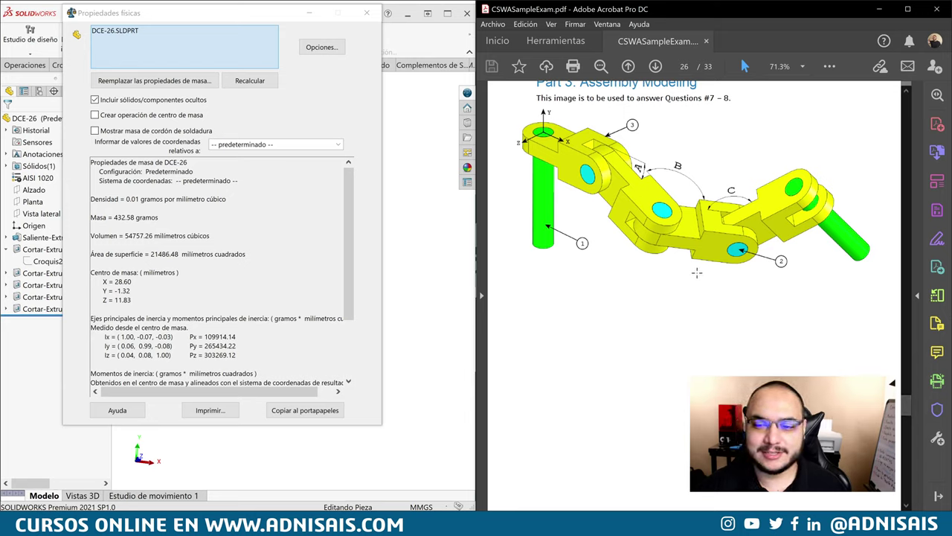
pyautogui.scroll(1, 693, 269)
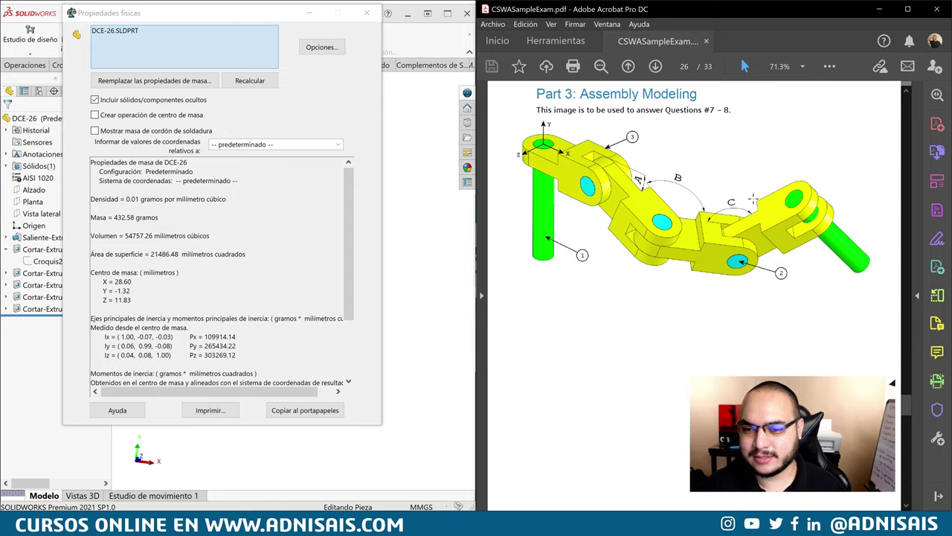
pyautogui.scroll(-2, 753, 199)
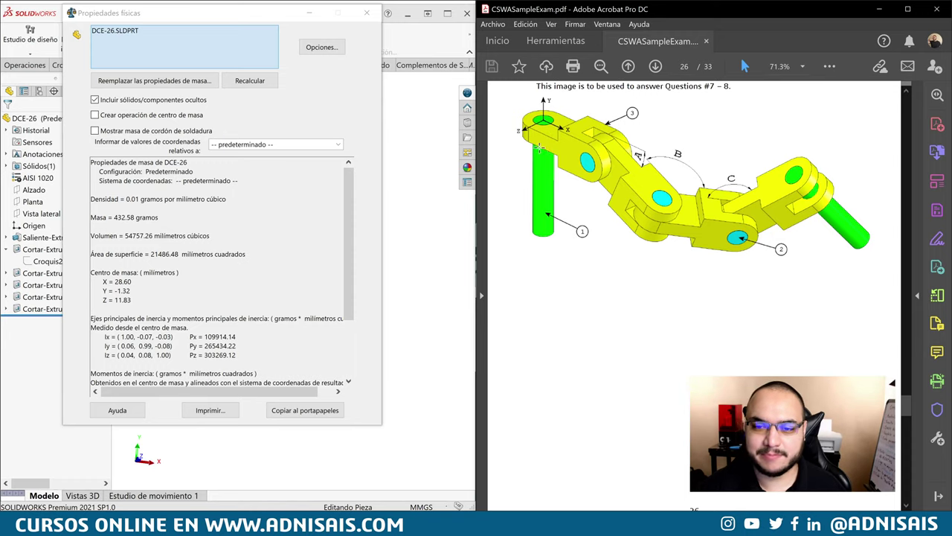
pyautogui.scroll(-3, 715, 175)
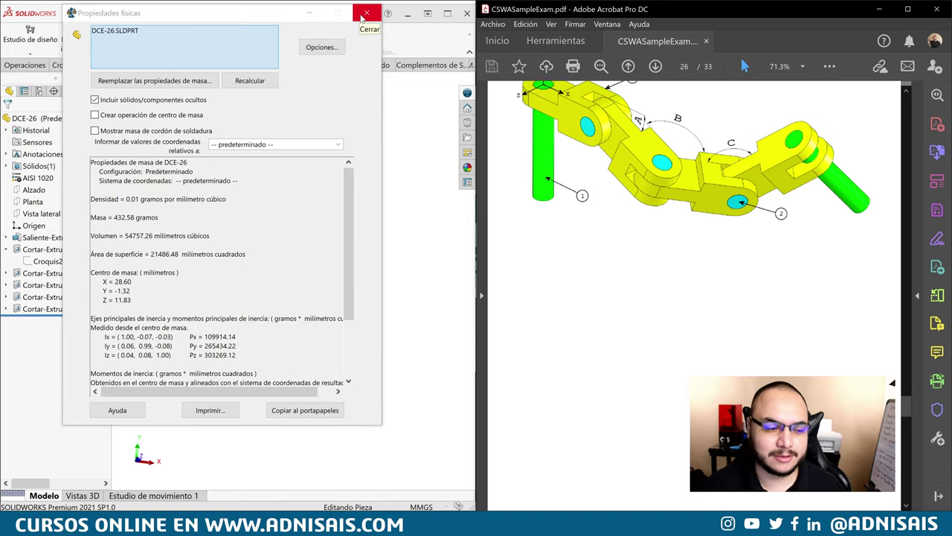
# Close the Mass Properties report dialog.
pyautogui.click(365, 15)
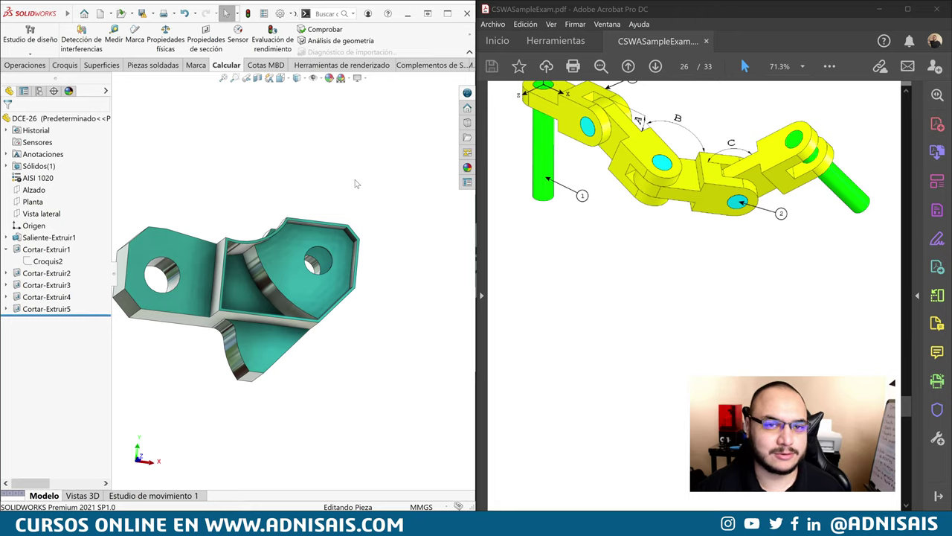